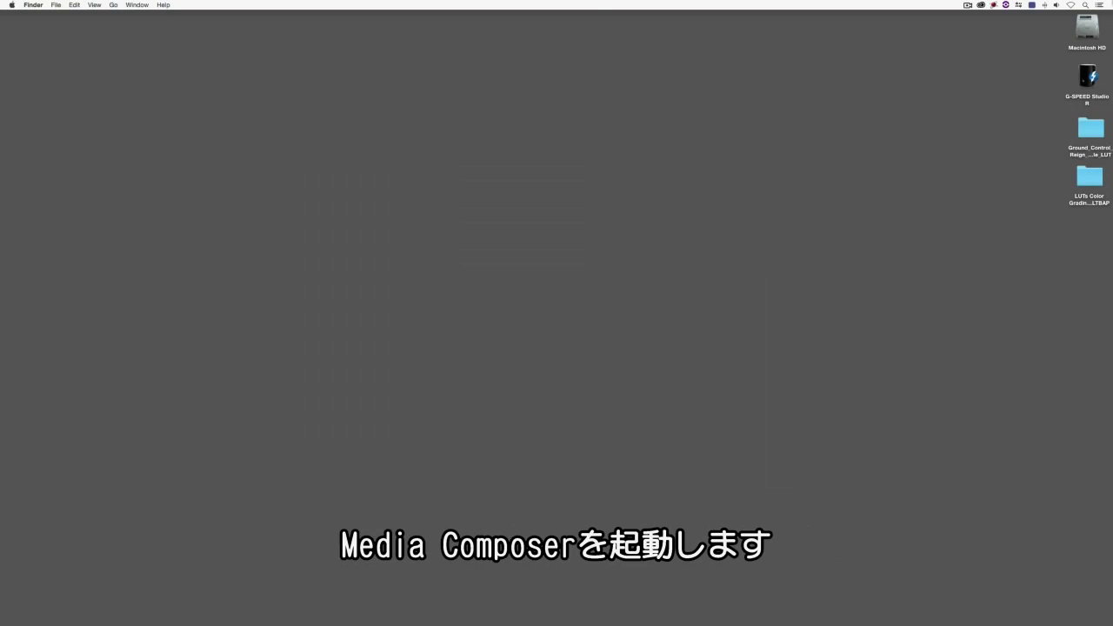
Step: Switch to Avid Media Composer and review the J001C037_140110_R6MS clip by scrubbing and playing it in the source monitor
{"action": "key", "text": "super+Tab"}
{"action": "key", "text": "super+Tab"}
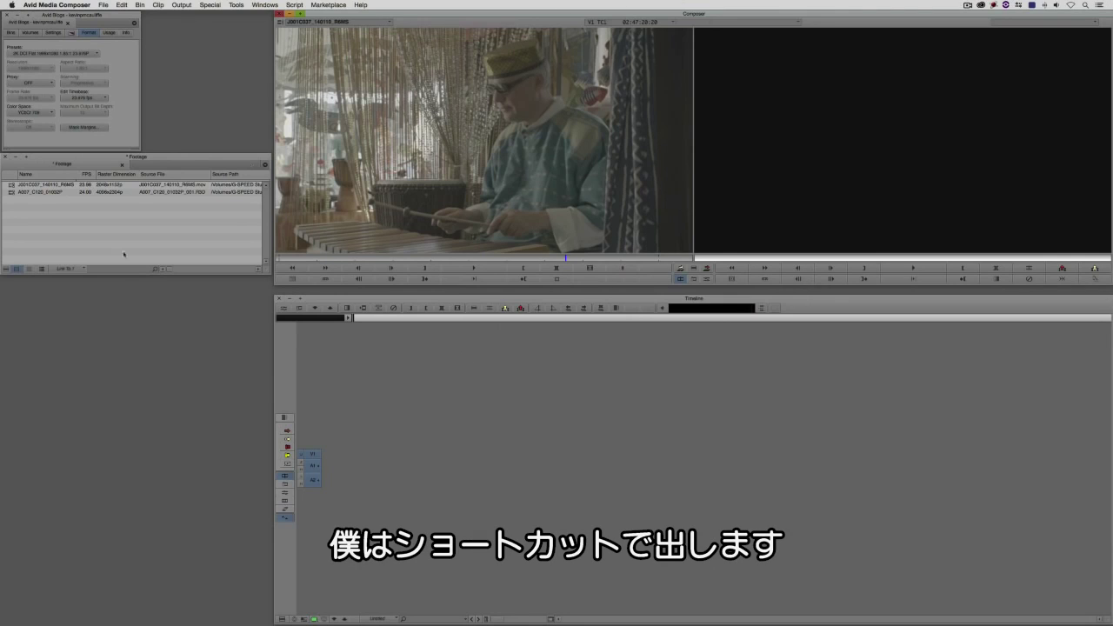
{"action": "left_click", "coordinate": [27, 185]}
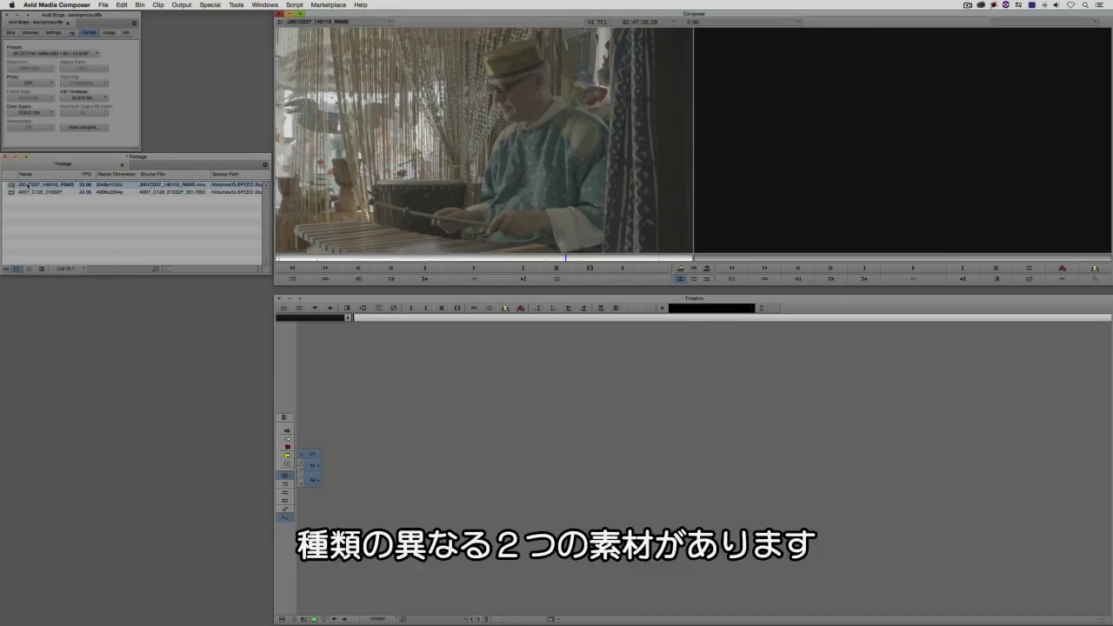
{"action": "left_click_drag", "start_coordinate": [566, 258], "coordinate": [476, 254]}
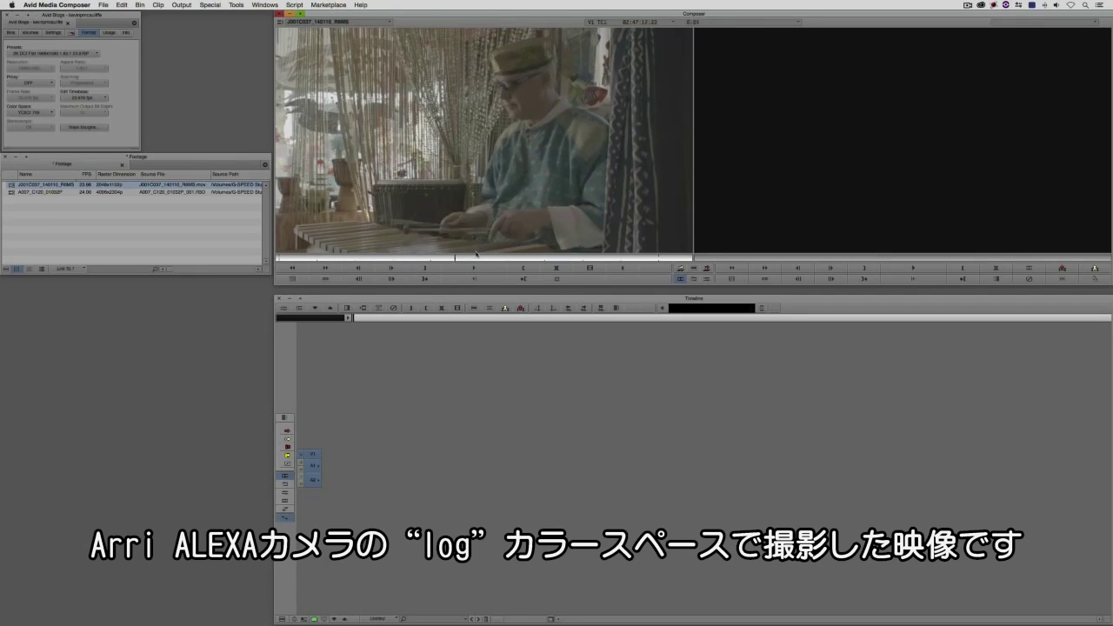
{"action": "key", "text": "space"}
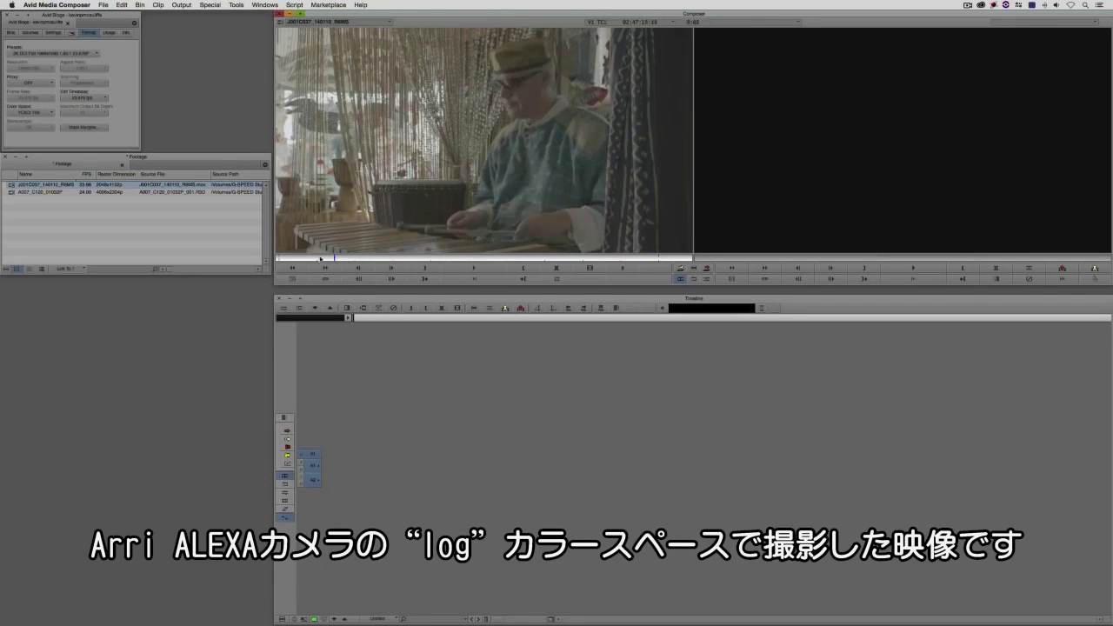
{"action": "key", "text": "space"}
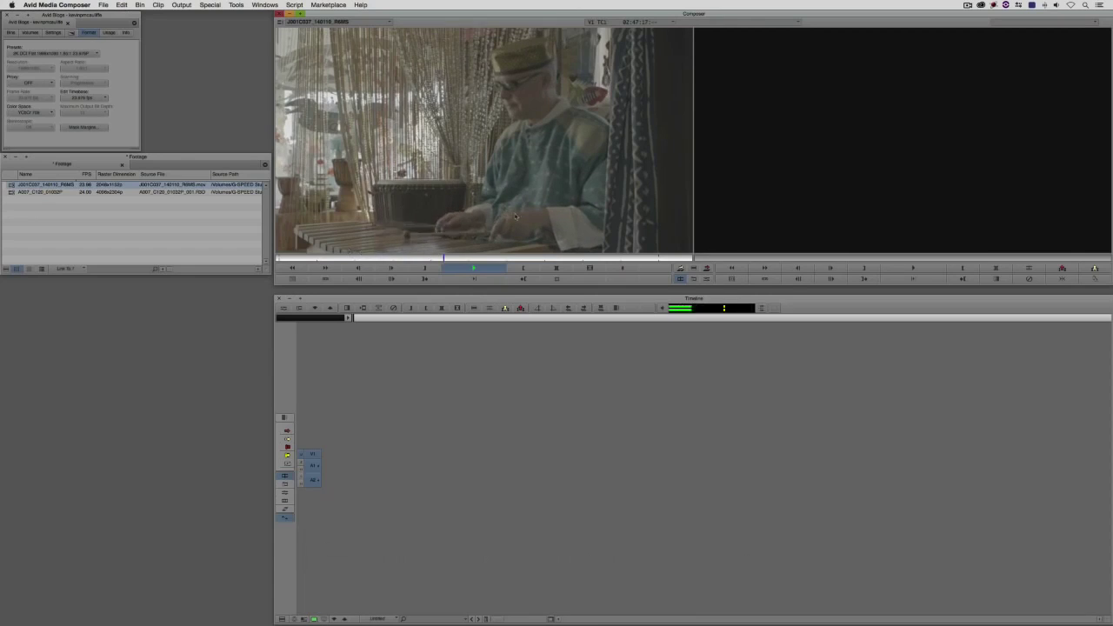
{"action": "key", "text": "space"}
Step: Load the A007_C120_01032P clip into the source monitor and scrub back to its start
{"action": "left_click", "coordinate": [12, 192]}
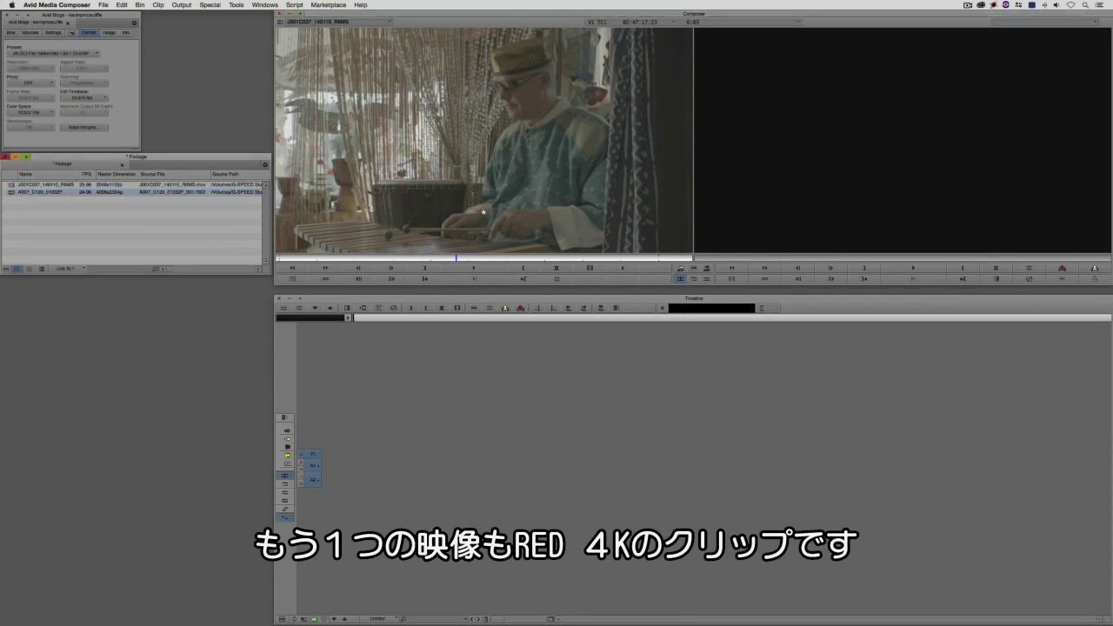
{"action": "key", "text": "Return"}
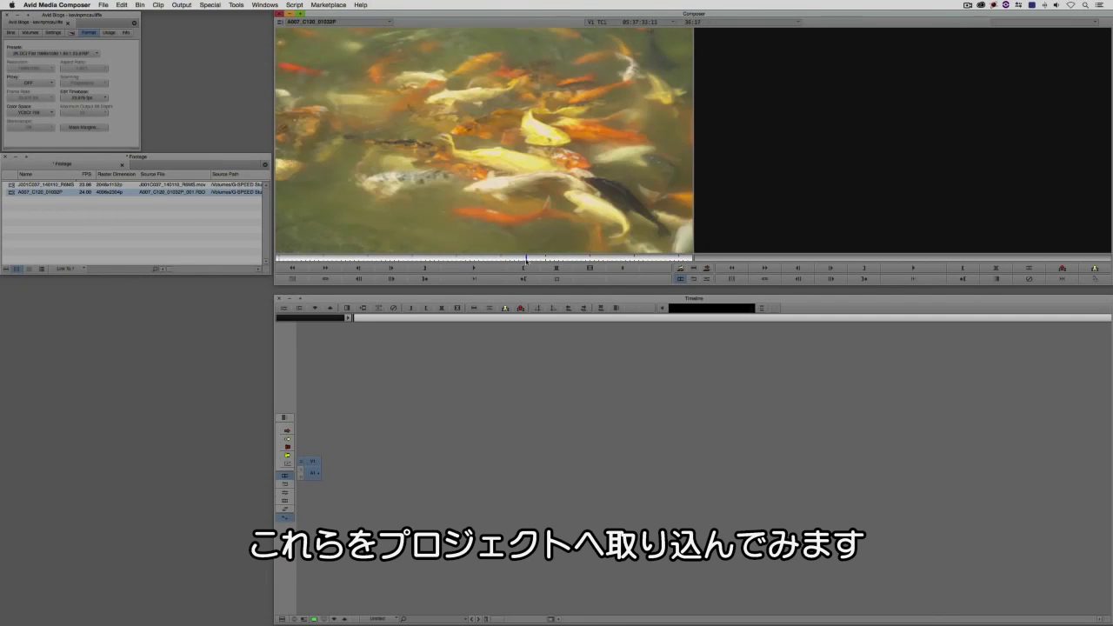
{"action": "left_click_drag", "start_coordinate": [526, 259], "coordinate": [278, 259]}
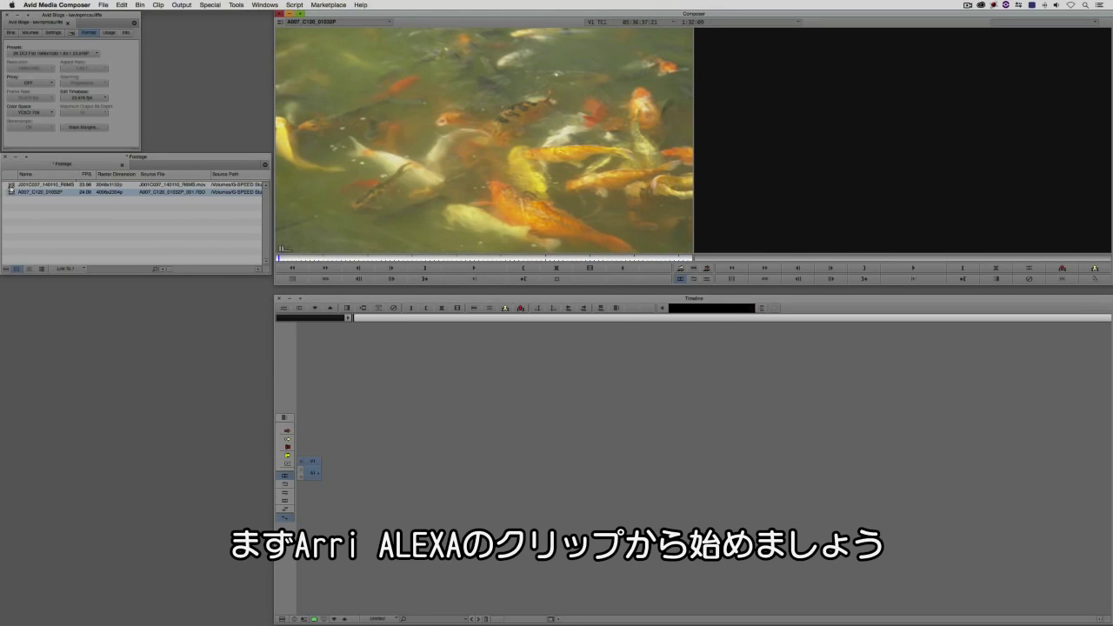
Step: Load J001C037_140110_R6MS into the source monitor and set its source color space to Arri ALEXA LogC [video levels] in its source settings
{"action": "left_click_drag", "start_coordinate": [52, 184], "coordinate": [501, 201]}
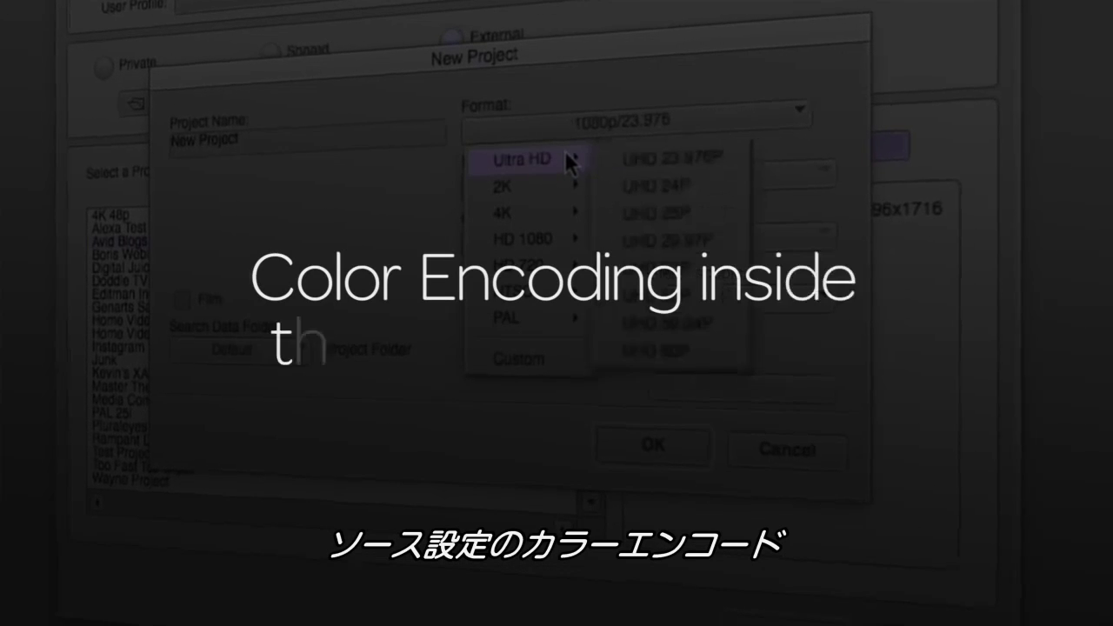
{"action": "mouse_move", "coordinate": [539, 210]}
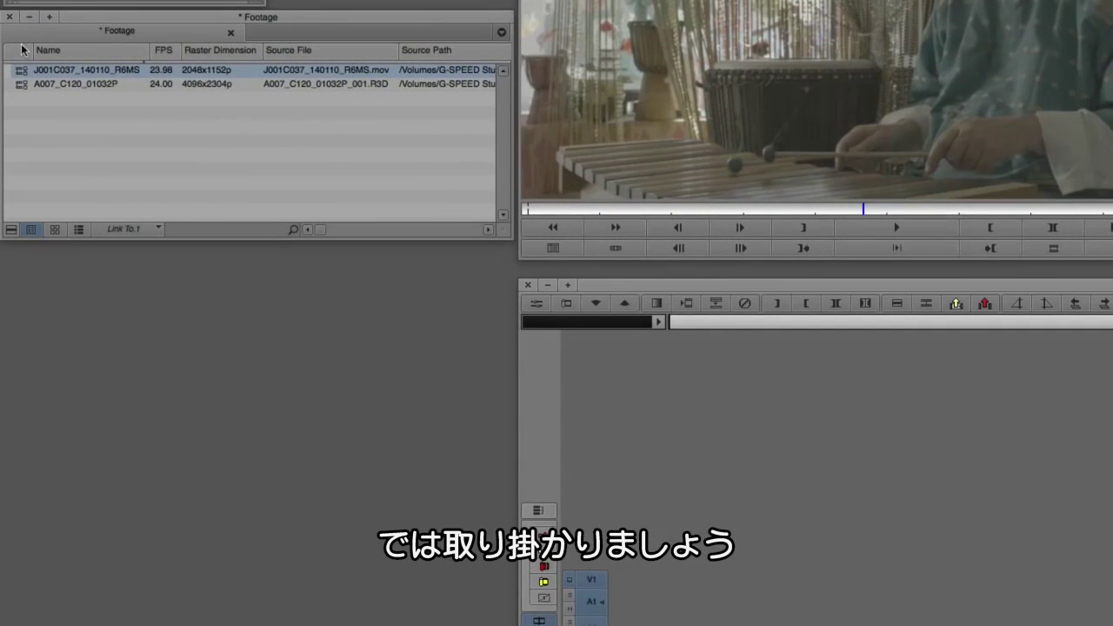
{"action": "left_click", "coordinate": [26, 353]}
{"action": "right_click", "coordinate": [27, 73]}
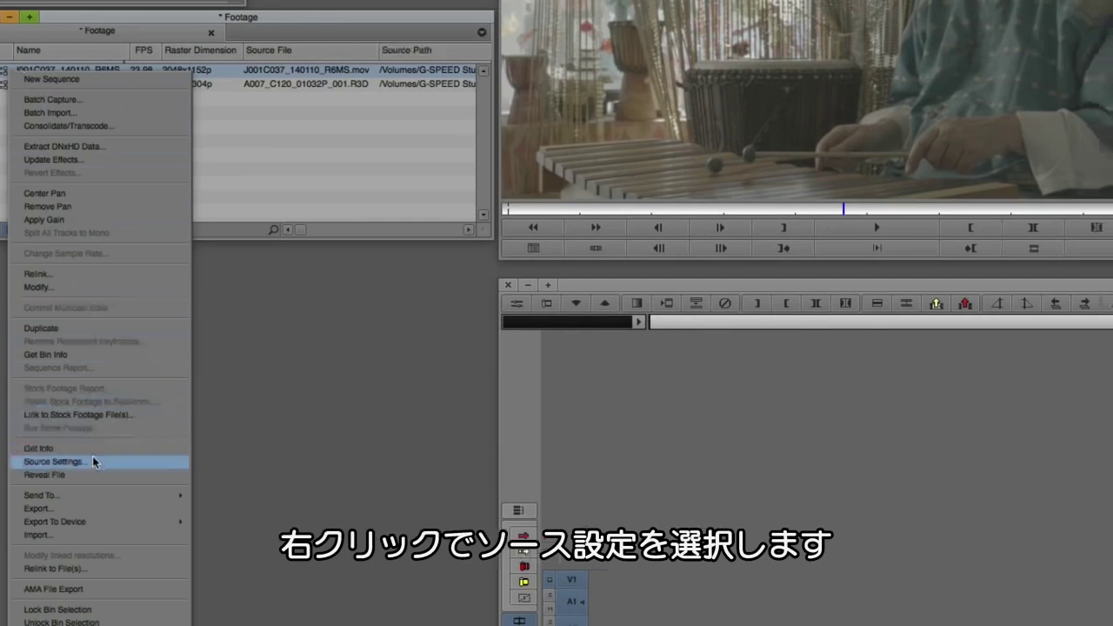
{"action": "left_click", "coordinate": [94, 461]}
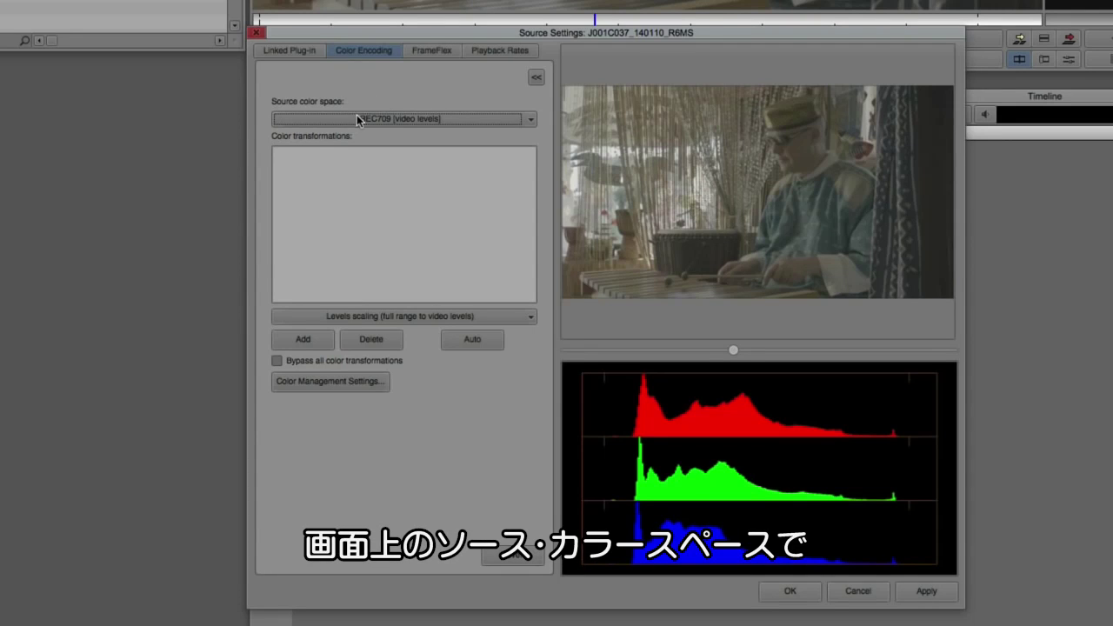
{"action": "left_click", "coordinate": [513, 119]}
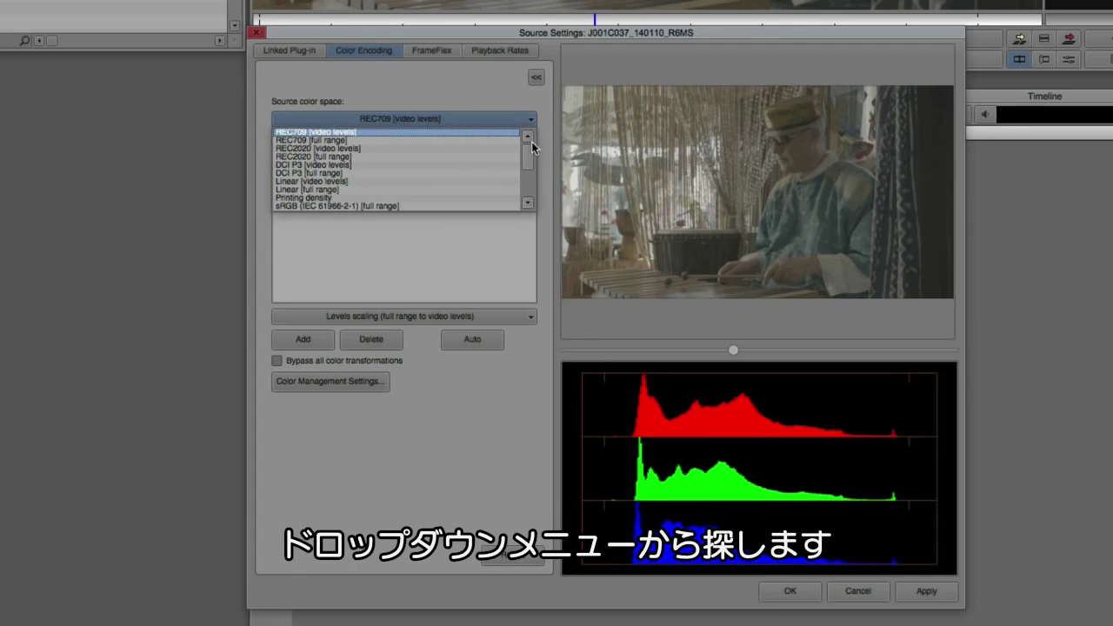
{"action": "scroll", "coordinate": [527, 166], "scroll_direction": "down", "scroll_amount": 4}
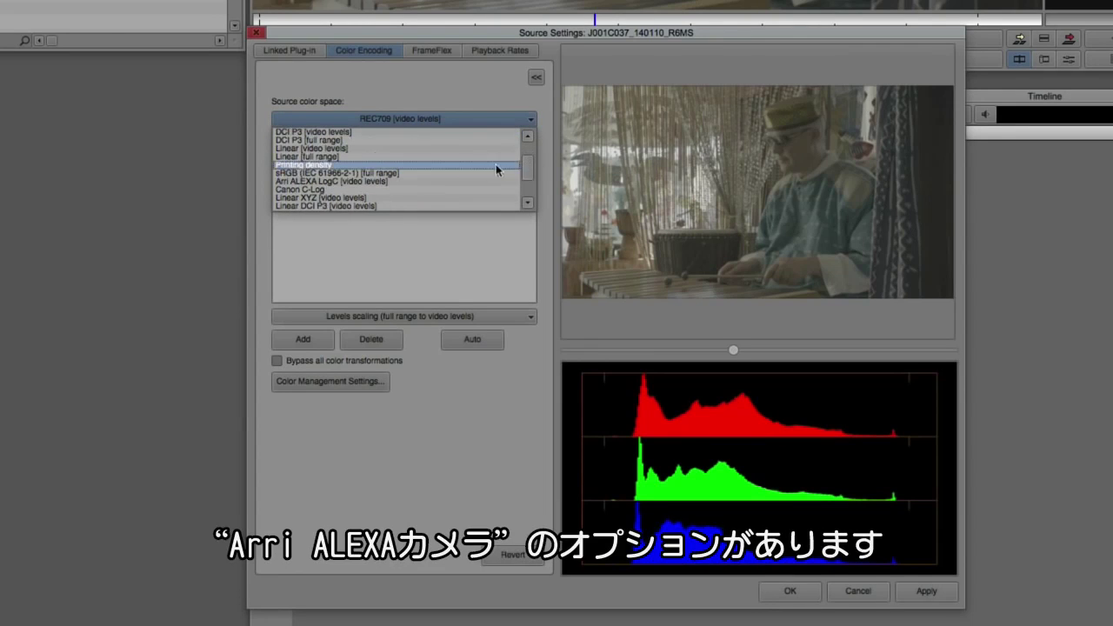
{"action": "left_click", "coordinate": [421, 182]}
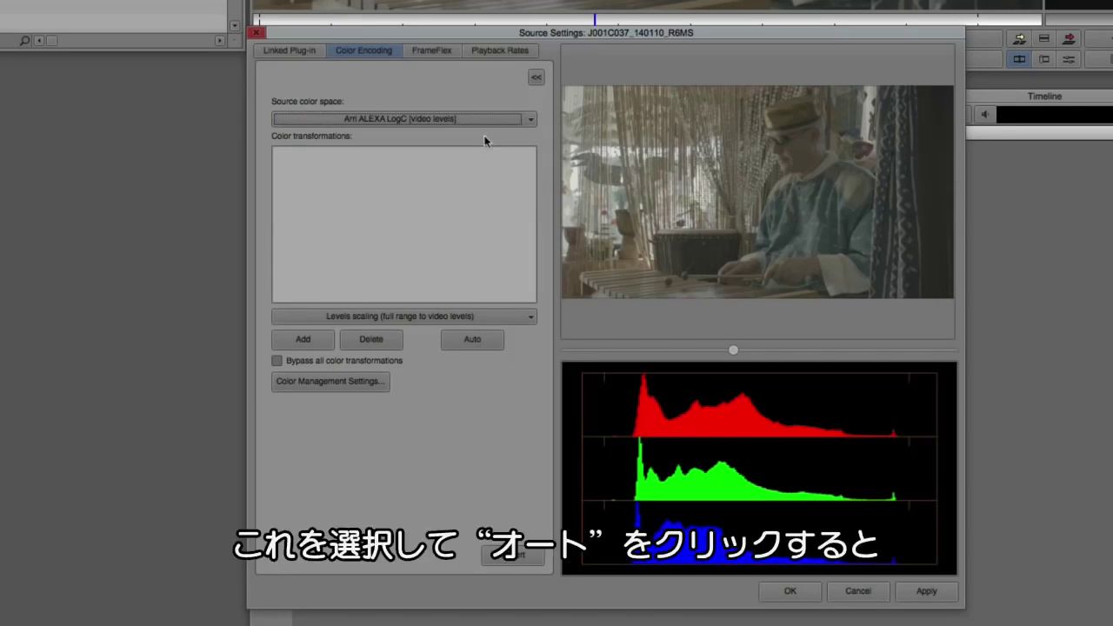
Step: Add the automatic color transformation to the clip, apply it and close the source settings
{"action": "left_click", "coordinate": [472, 339]}
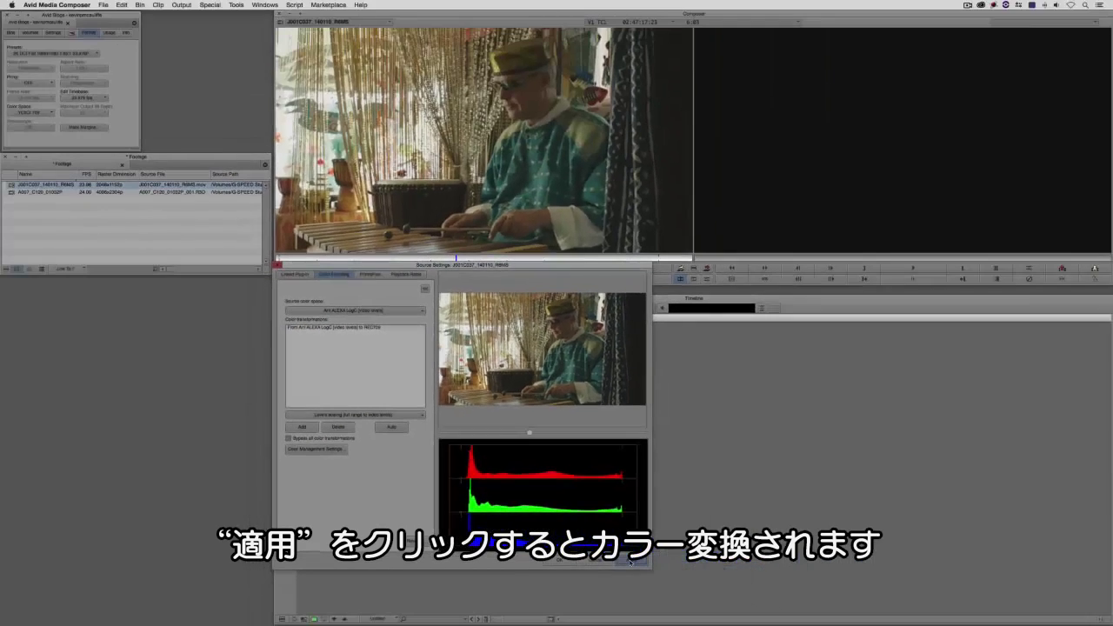
{"action": "left_click", "coordinate": [925, 595]}
{"action": "key", "text": "Return"}
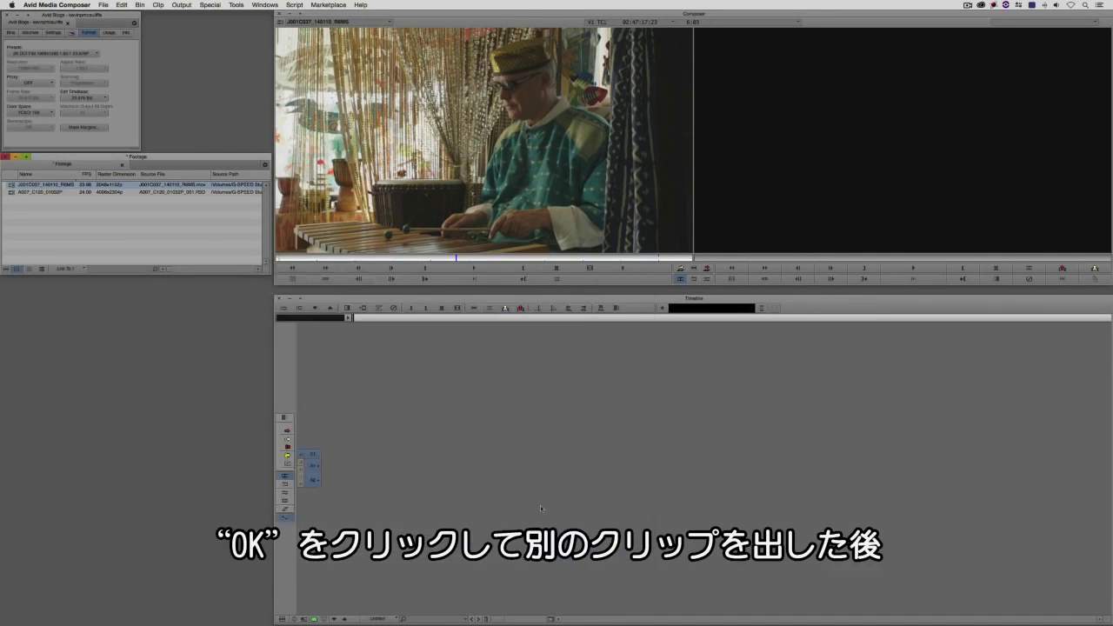
Step: Scrub the corrected clip, load A007_C120_01032P, and return to J001C037_140110_R6MS to check its color transformation
{"action": "left_click_drag", "start_coordinate": [383, 259], "coordinate": [602, 264]}
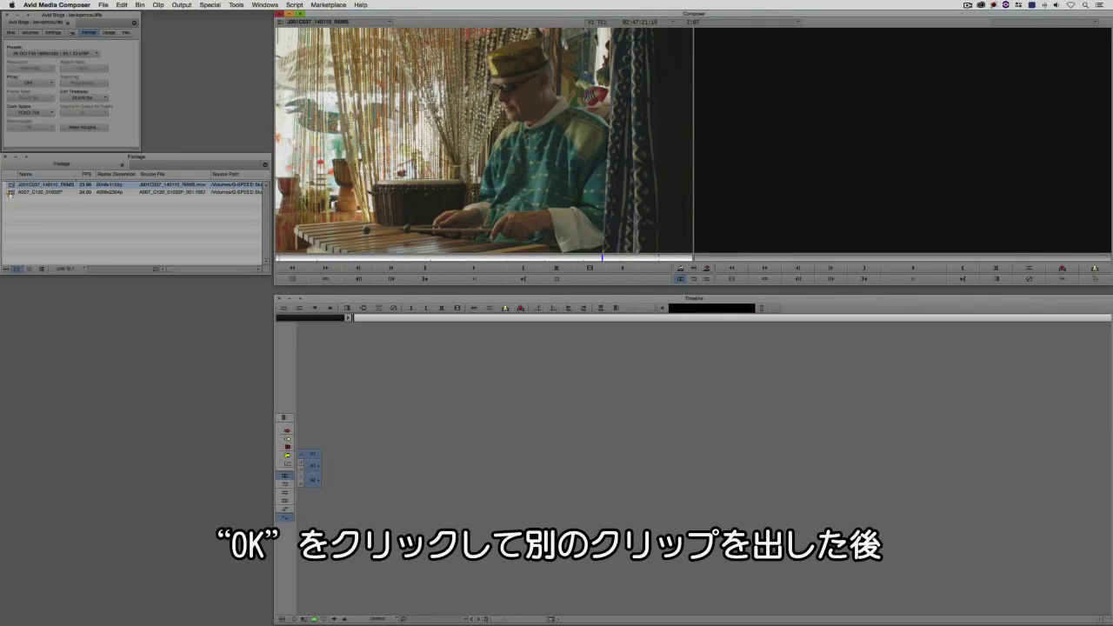
{"action": "left_click_drag", "start_coordinate": [11, 192], "coordinate": [432, 232]}
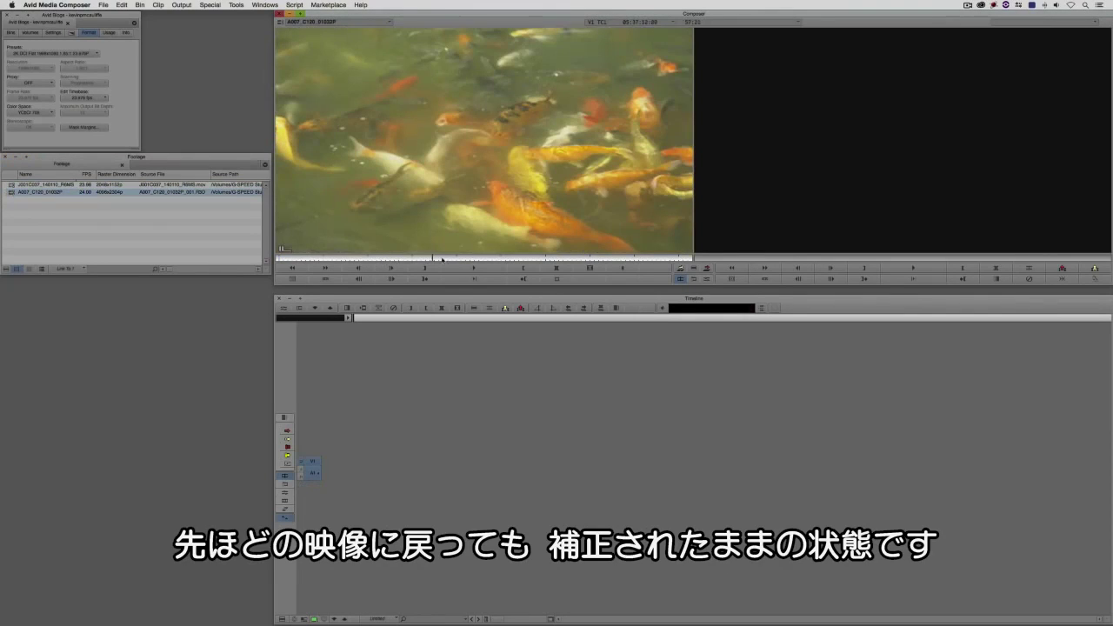
{"action": "double_click", "coordinate": [11, 185]}
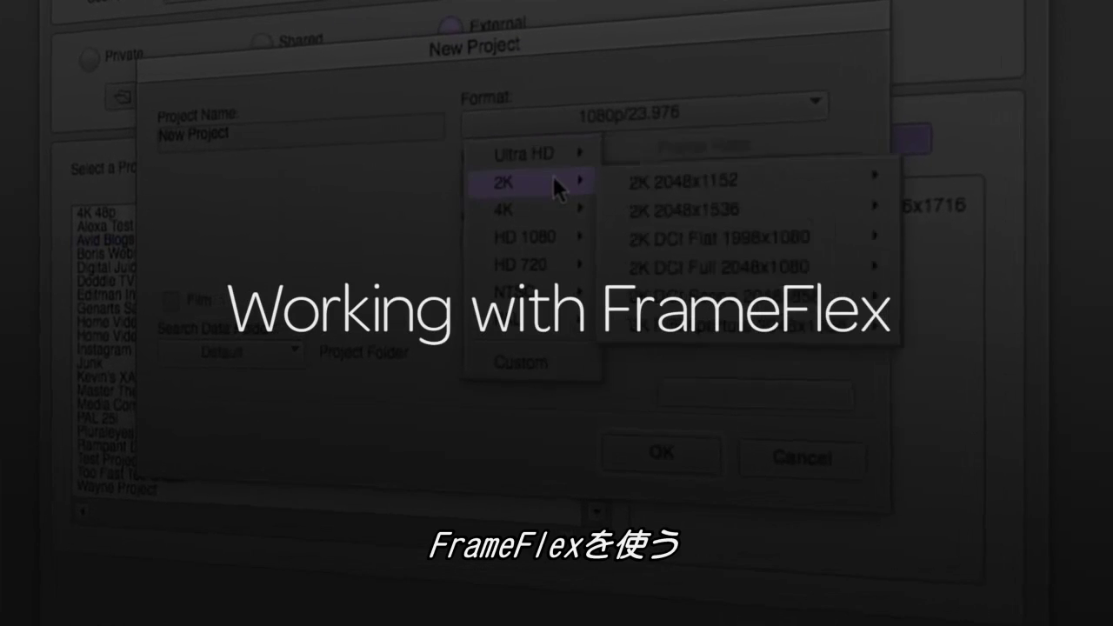
Step: In the FrameFlex source settings of J001C037_140110_R6MS, set the frame aspect ratio to 1.85:1 and apply it
{"action": "mouse_move", "coordinate": [543, 213]}
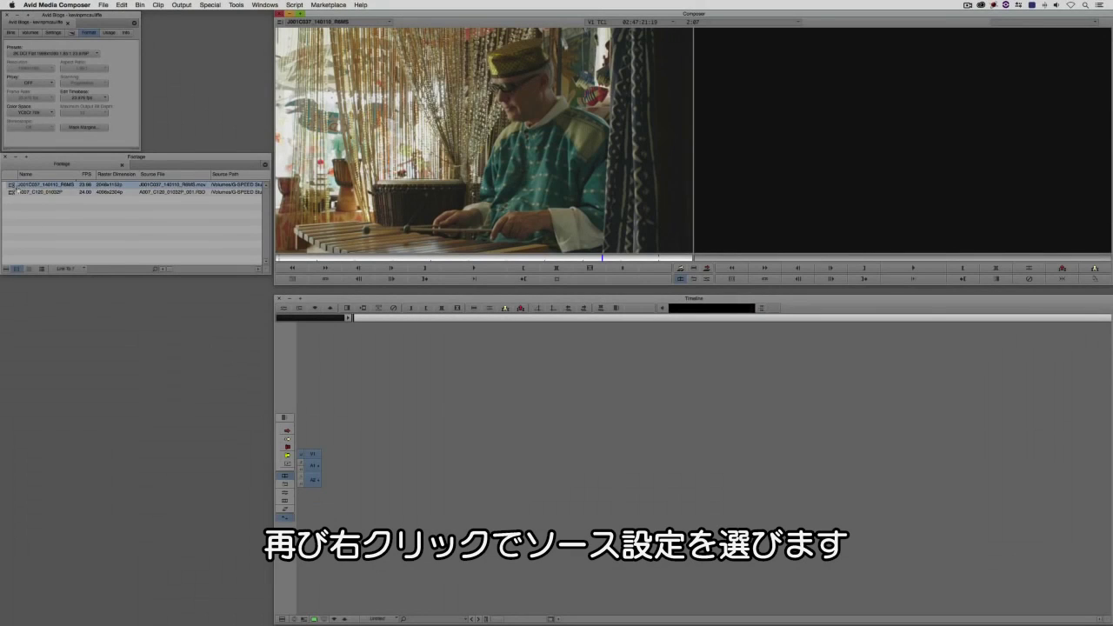
{"action": "right_click", "coordinate": [13, 186]}
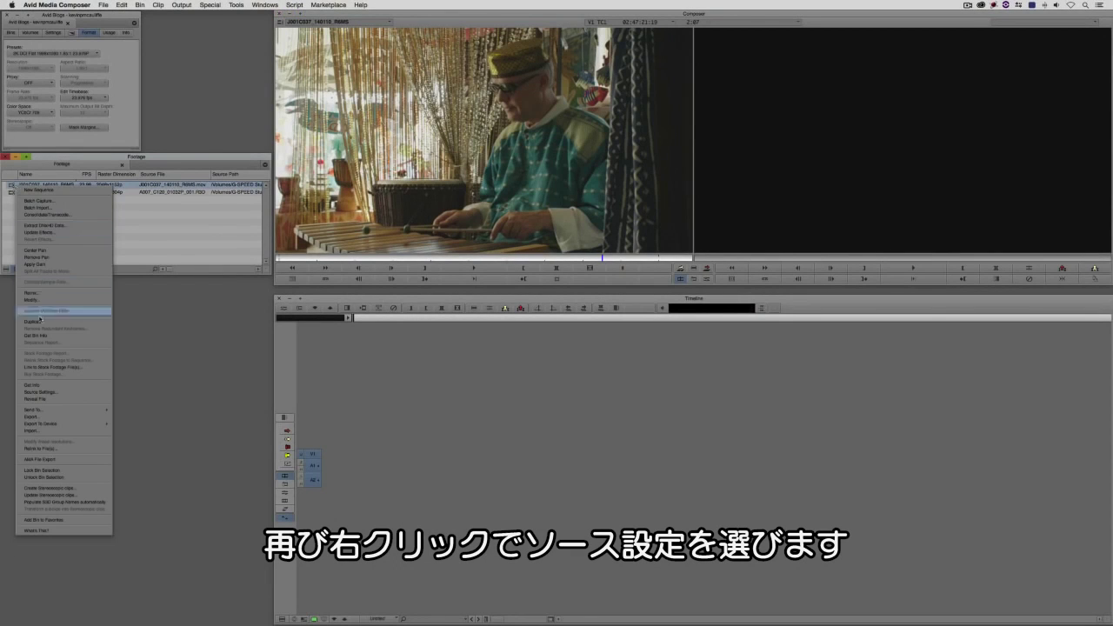
{"action": "left_click", "coordinate": [43, 392]}
{"action": "left_click", "coordinate": [463, 172]}
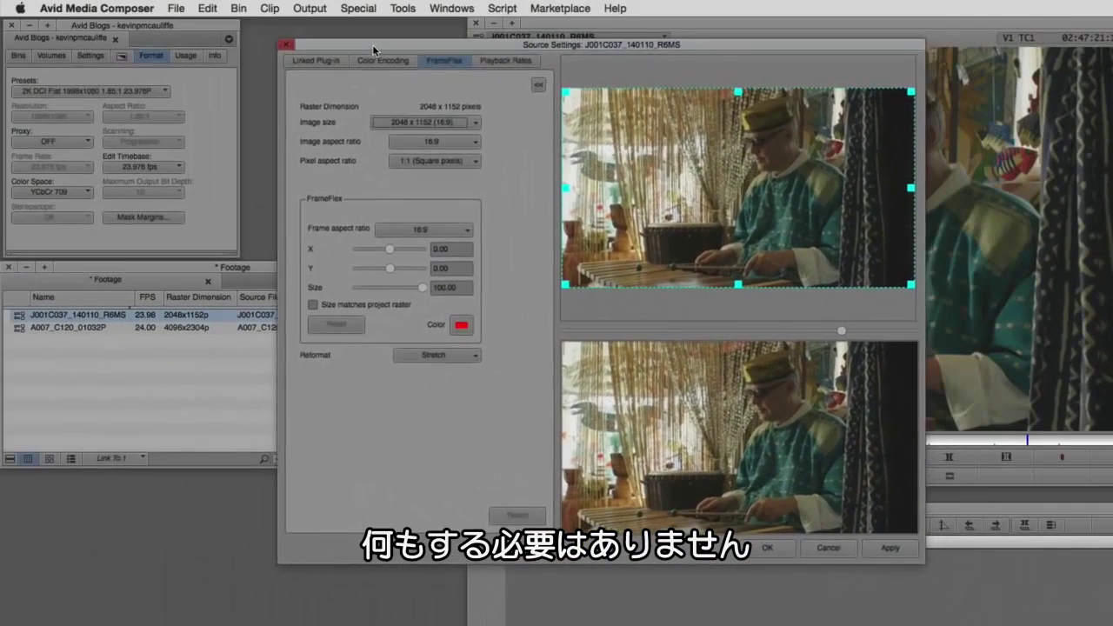
{"action": "left_click_drag", "start_coordinate": [373, 46], "coordinate": [356, 35]}
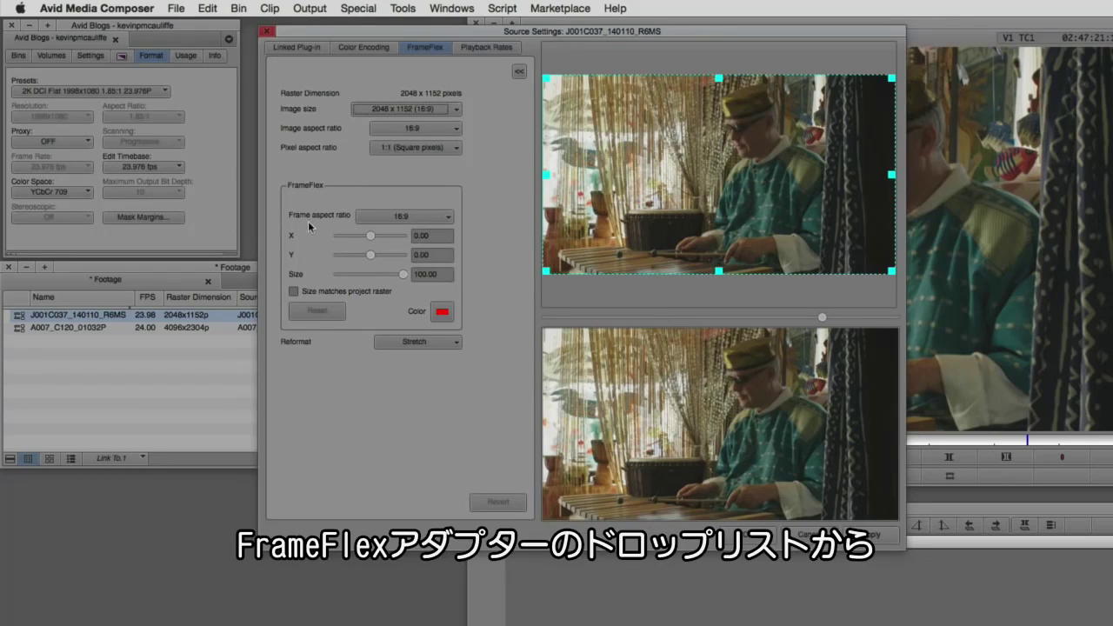
{"action": "left_click", "coordinate": [428, 217]}
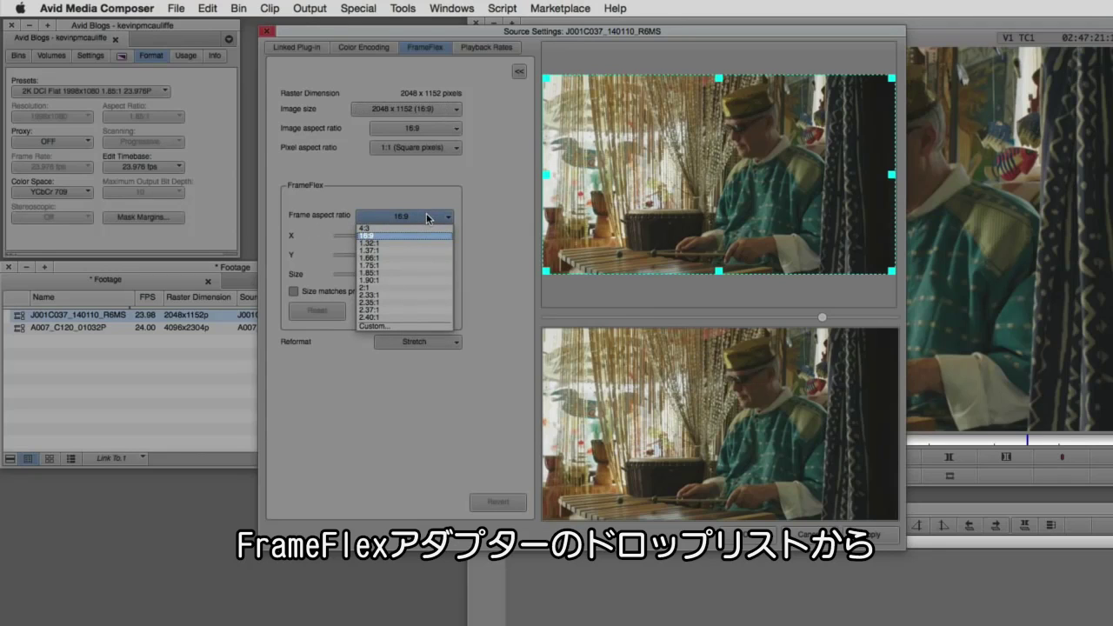
{"action": "left_click", "coordinate": [387, 272]}
{"action": "left_click", "coordinate": [872, 532]}
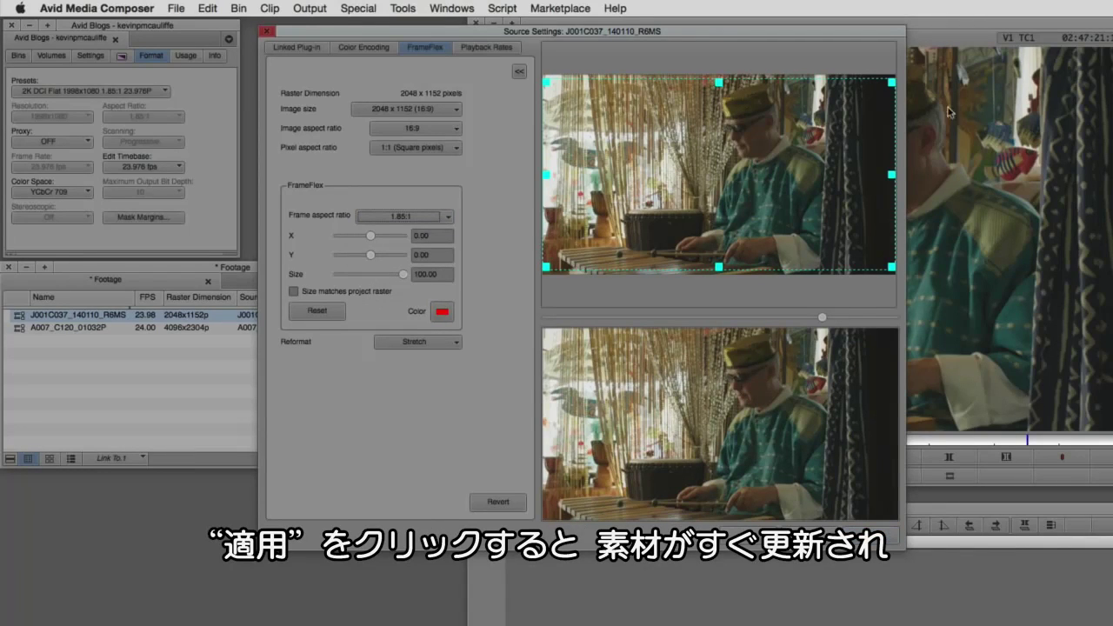
{"action": "left_click_drag", "start_coordinate": [753, 36], "coordinate": [1022, 474]}
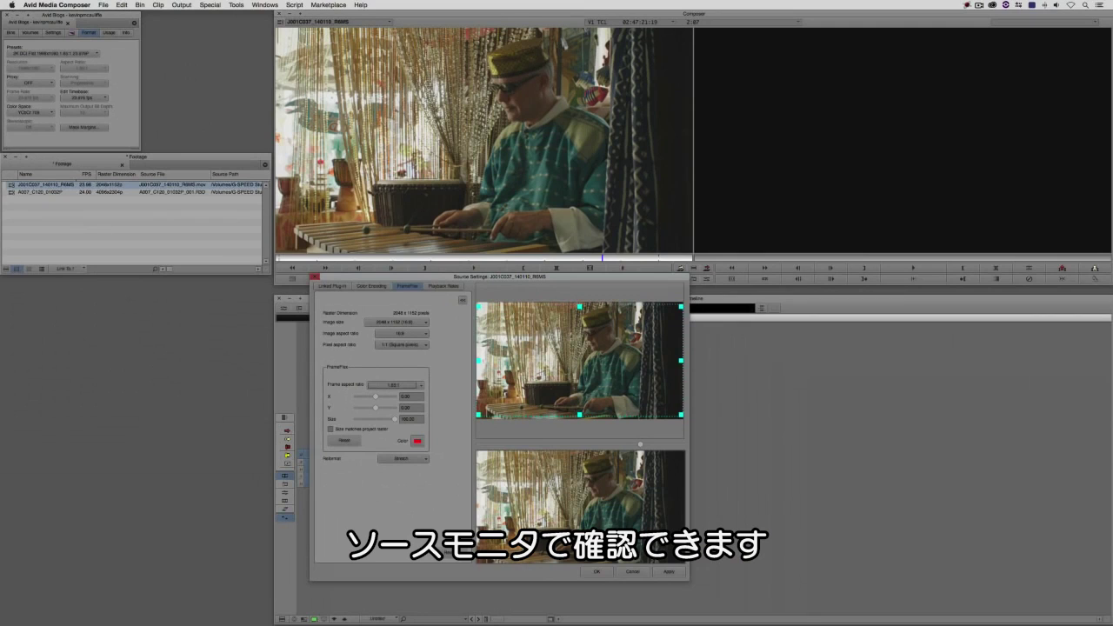
{"action": "left_click", "coordinate": [669, 571]}
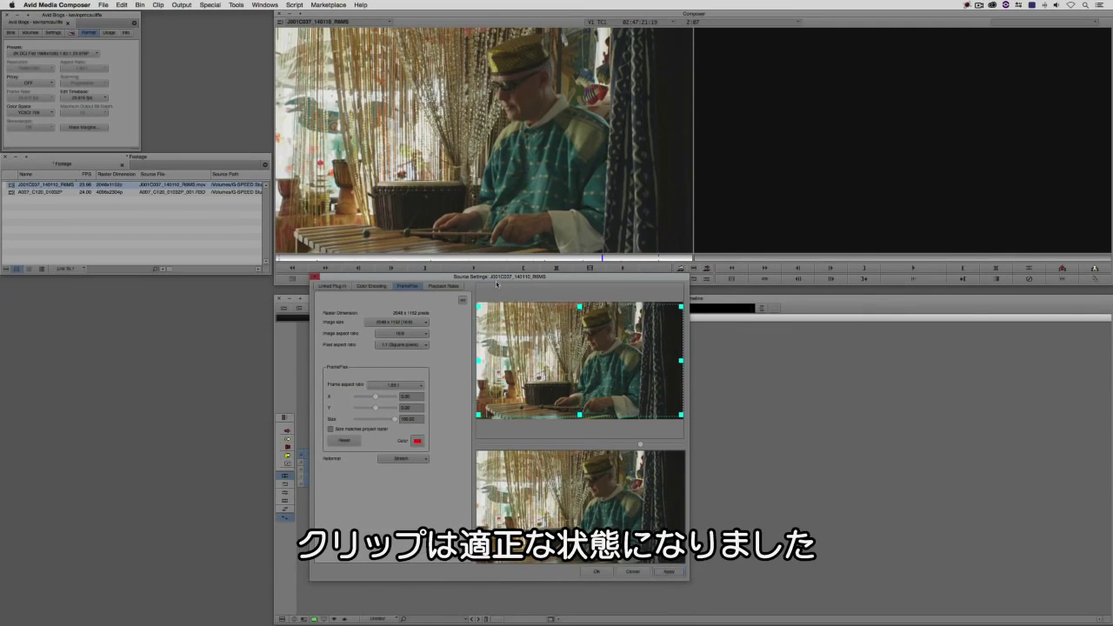
Step: Shrink the FrameFlex frame to about 60% size, position it over the hands playing the xylophone, and apply the reframing
{"action": "left_click_drag", "start_coordinate": [497, 283], "coordinate": [484, 272]}
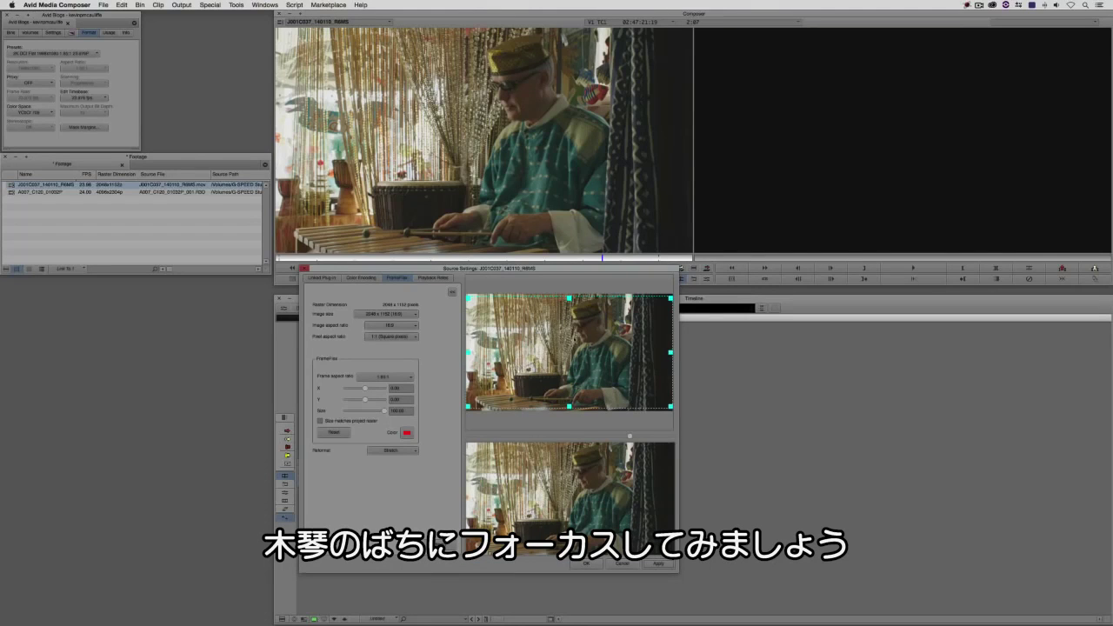
{"action": "left_click_drag", "start_coordinate": [670, 298], "coordinate": [598, 344]}
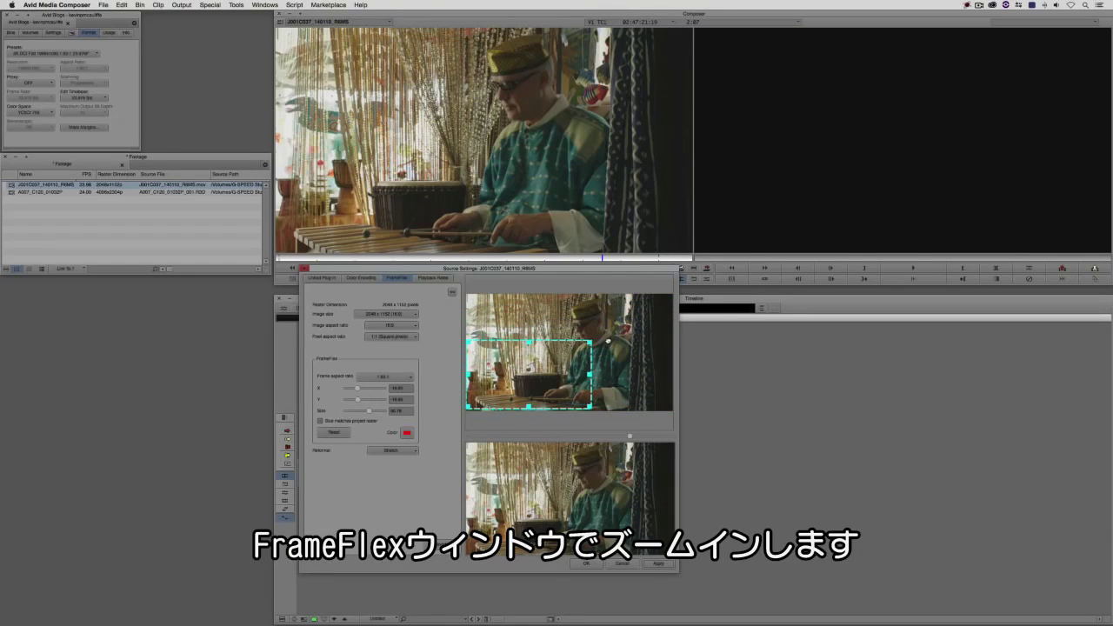
{"action": "left_click_drag", "start_coordinate": [550, 398], "coordinate": [560, 400]}
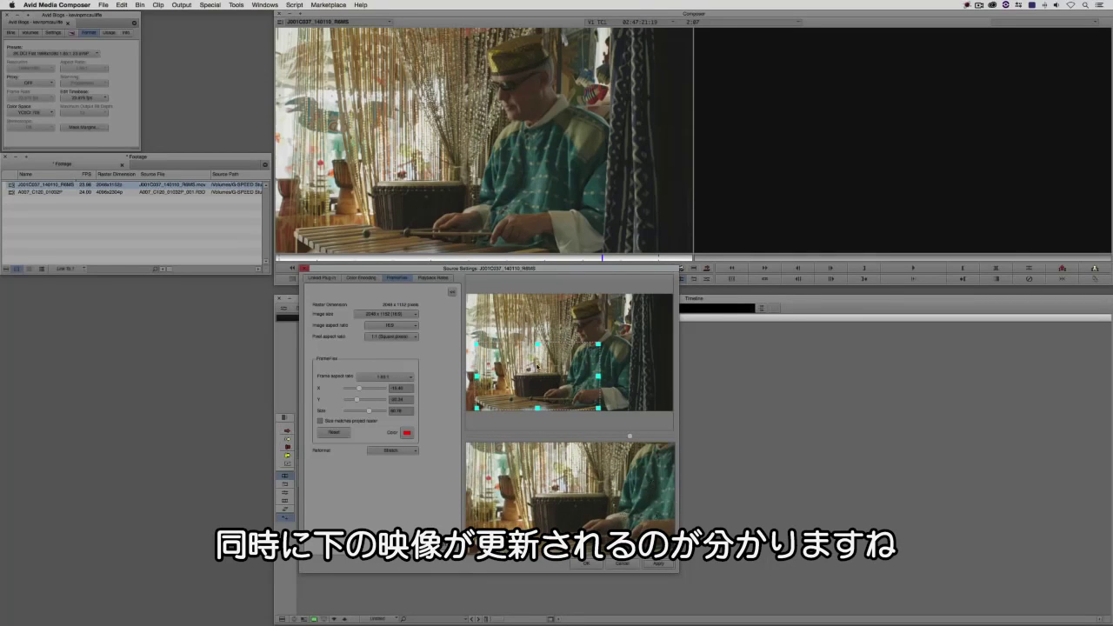
{"action": "left_click_drag", "start_coordinate": [537, 367], "coordinate": [550, 367]}
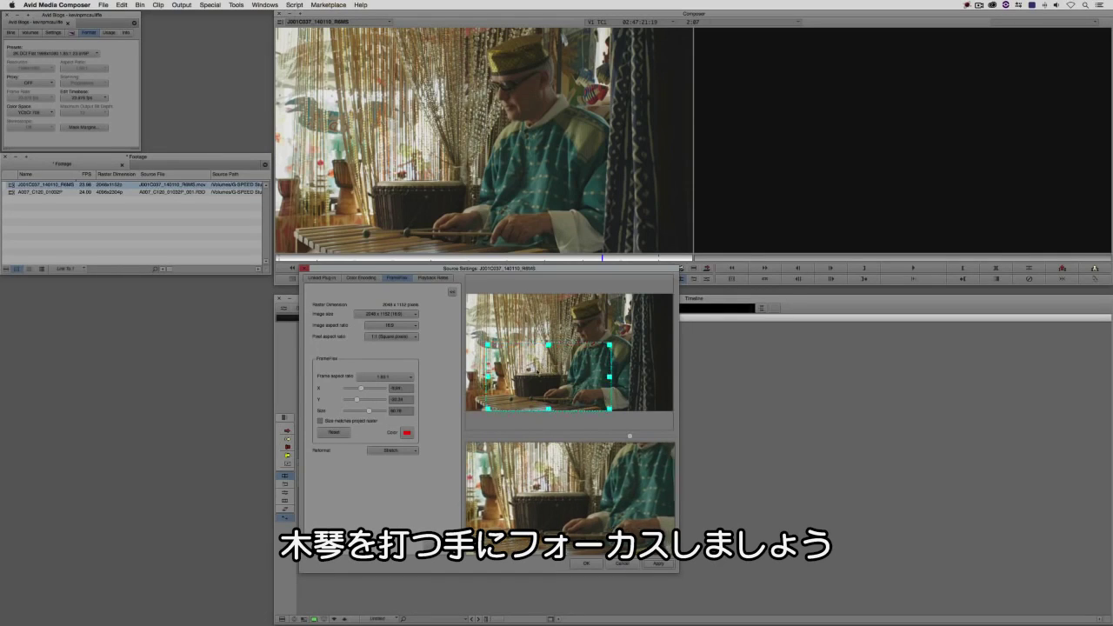
{"action": "left_click", "coordinate": [657, 563]}
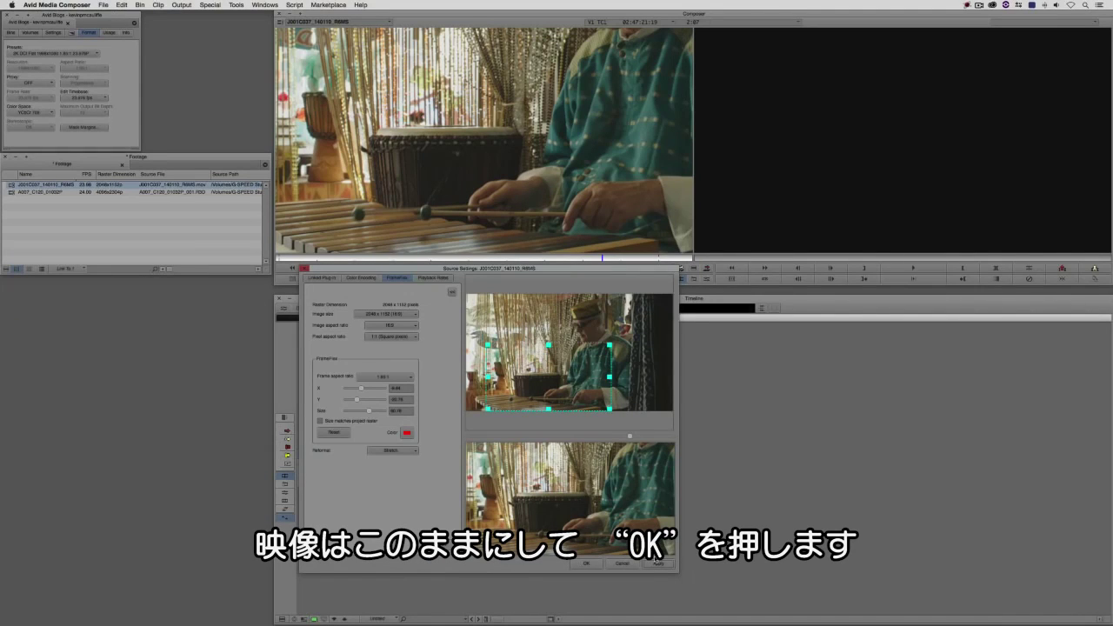
{"action": "left_click", "coordinate": [594, 564]}
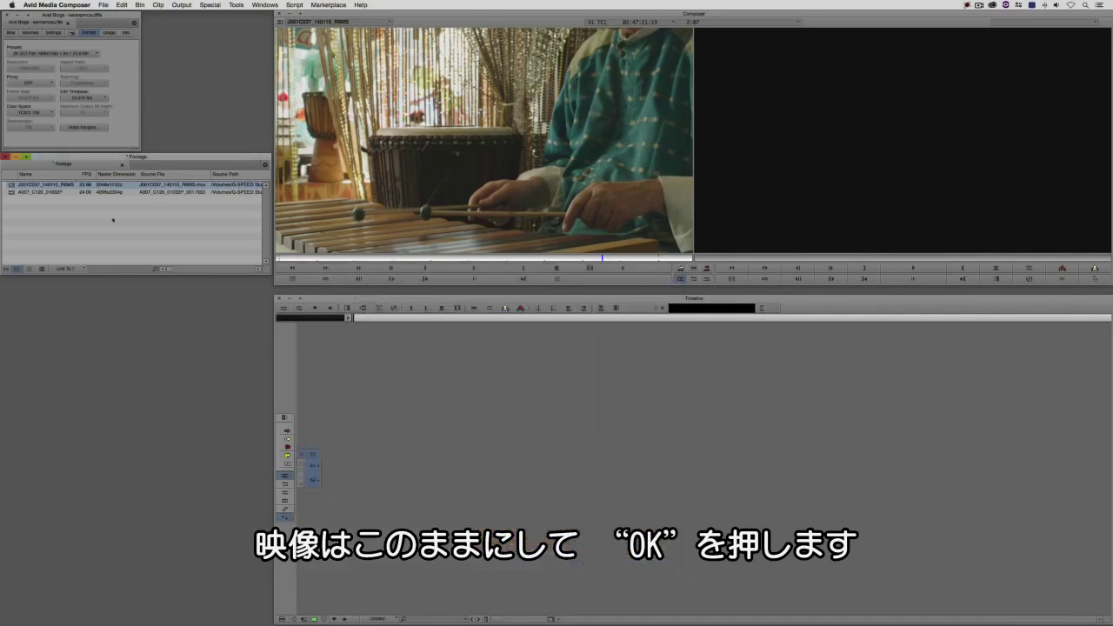
Step: Build a new sequence from a section of the fish clip A007_C120_01032P followed by a marked section of the xylophone clip J001C037_140110_R6MS
{"action": "left_click_drag", "start_coordinate": [52, 191], "coordinate": [438, 251]}
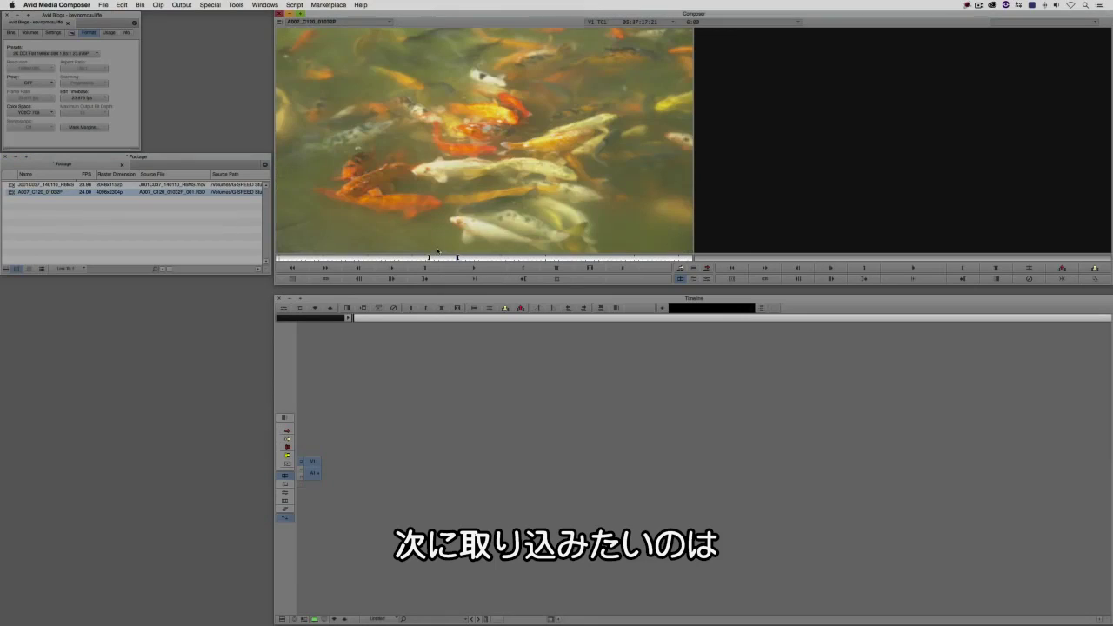
{"action": "key", "text": "b"}
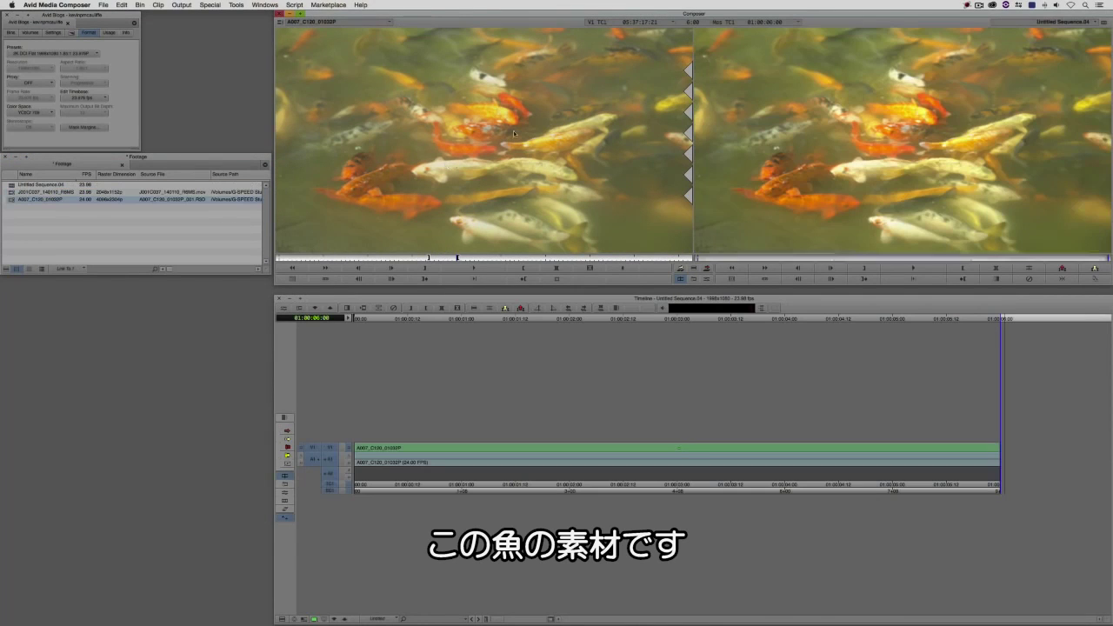
{"action": "double_click", "coordinate": [10, 192]}
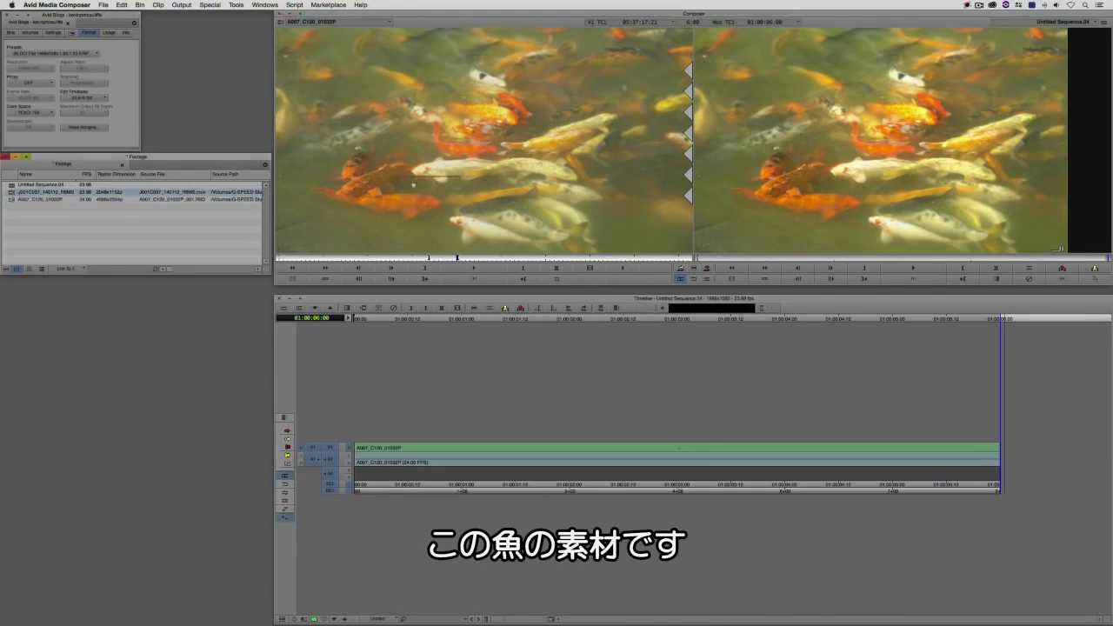
{"action": "left_click", "coordinate": [470, 258]}
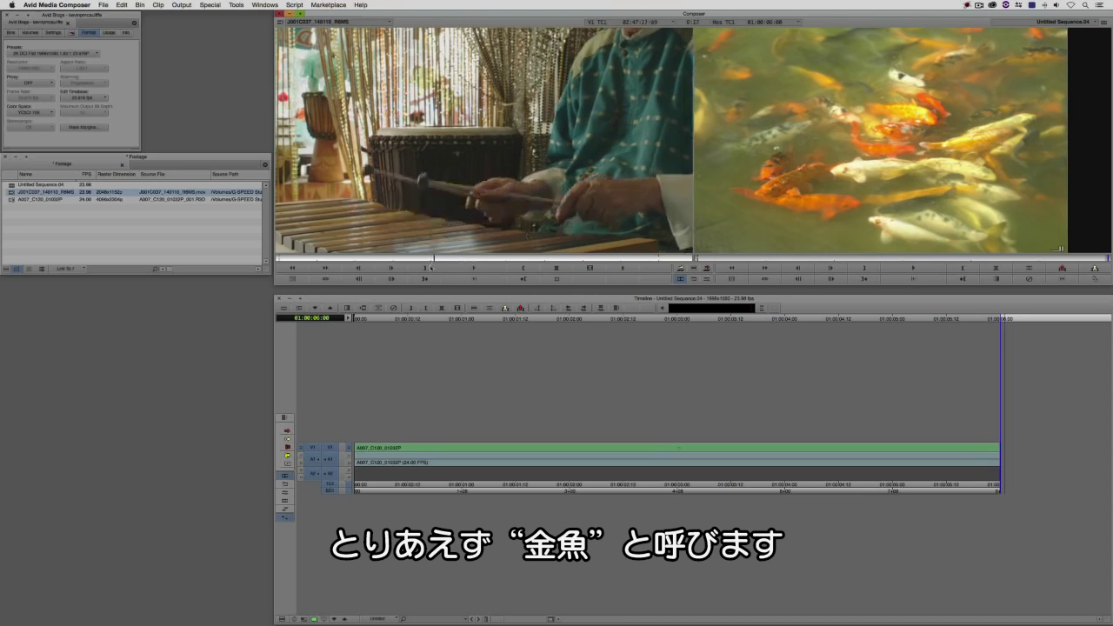
{"action": "key", "text": "i"}
{"action": "key", "text": "v"}
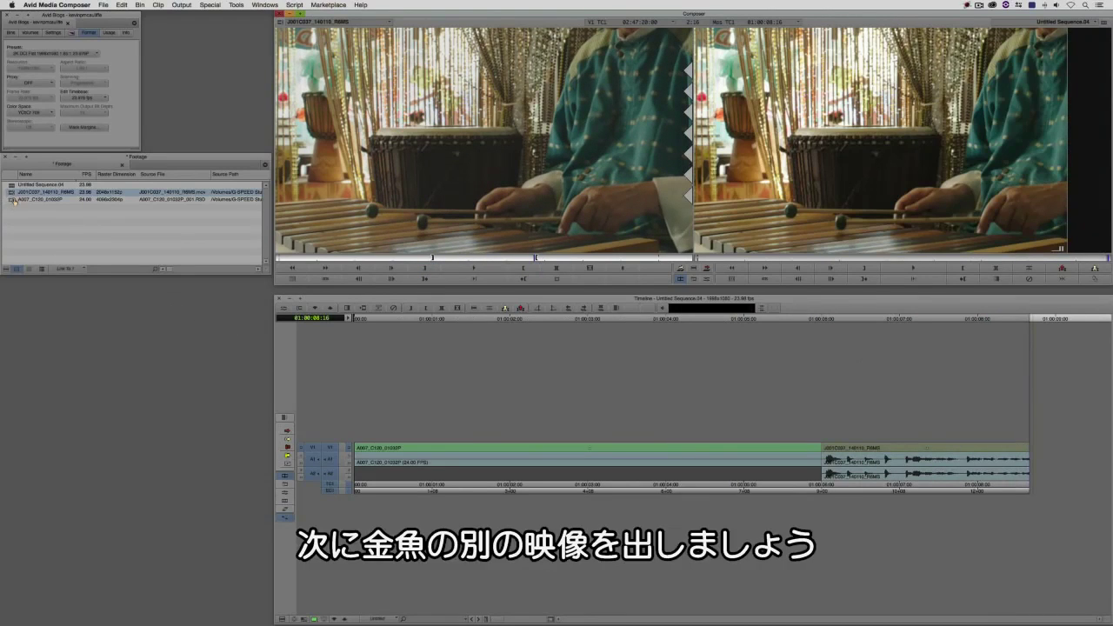
Step: Add a different section of the fish clip and another section of the xylophone clip to the end of the sequence
{"action": "left_click", "coordinate": [210, 199]}
{"action": "left_click_drag", "start_coordinate": [525, 242], "coordinate": [522, 245]}
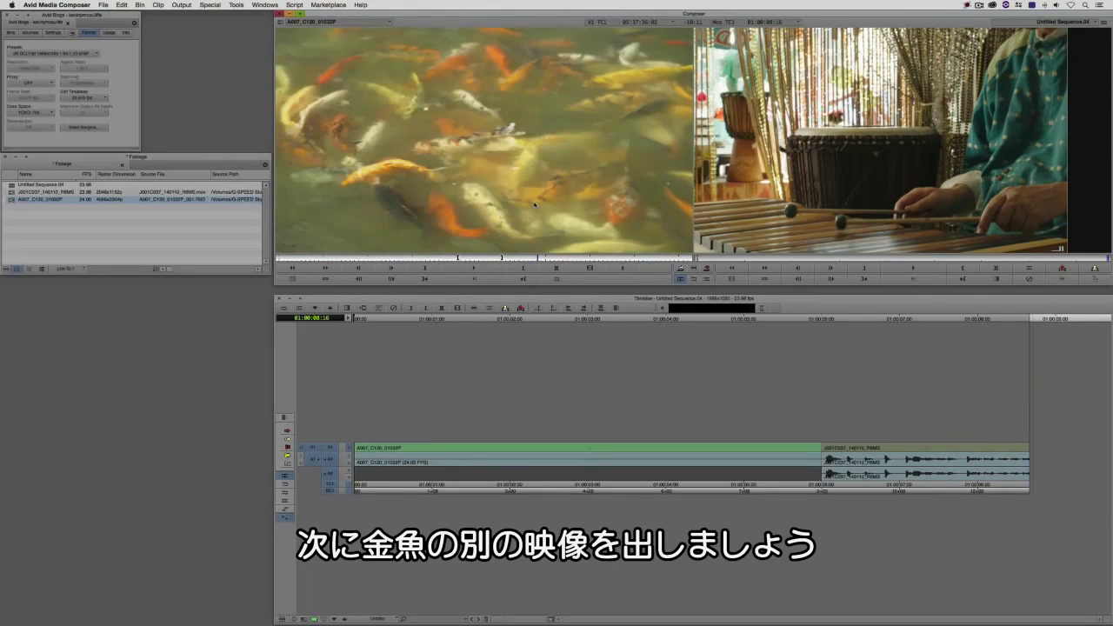
{"action": "key", "text": "b"}
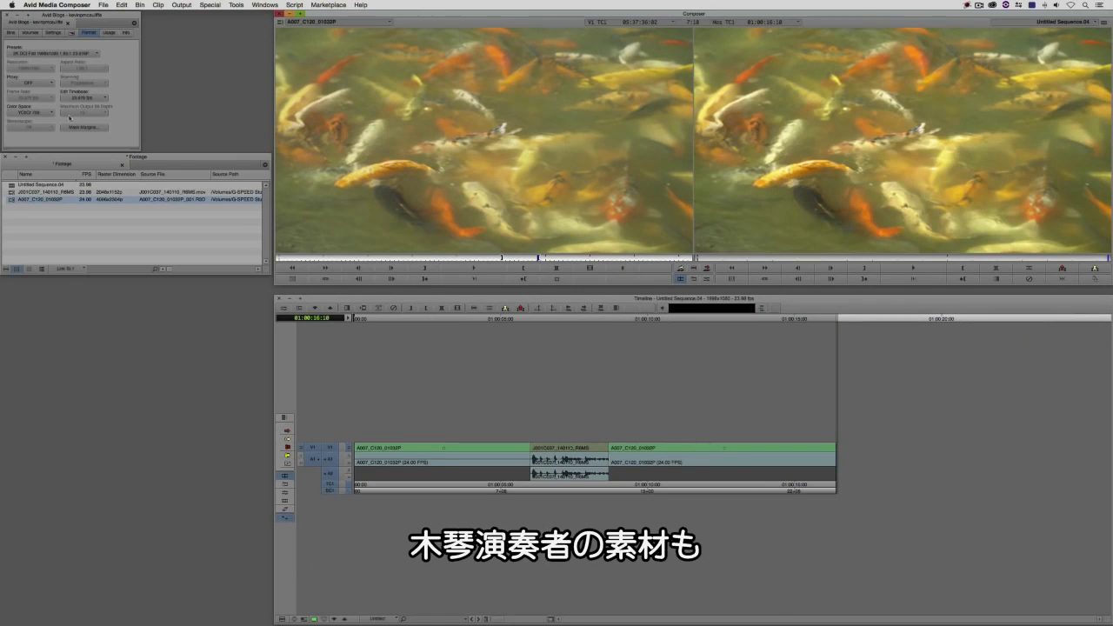
{"action": "double_click", "coordinate": [239, 191]}
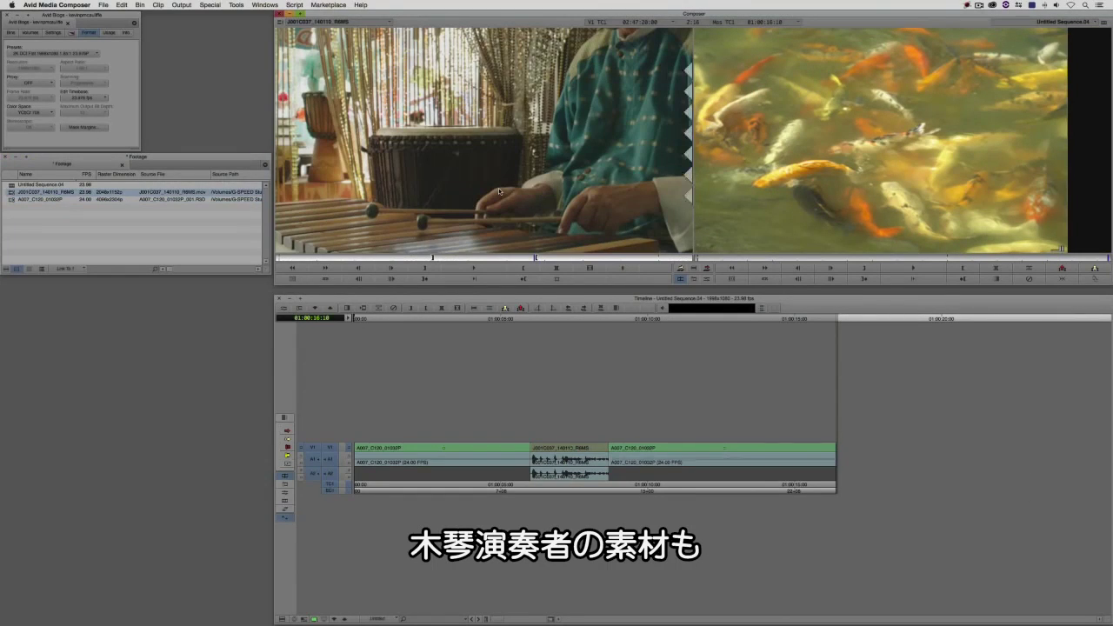
{"action": "key", "text": "l"}
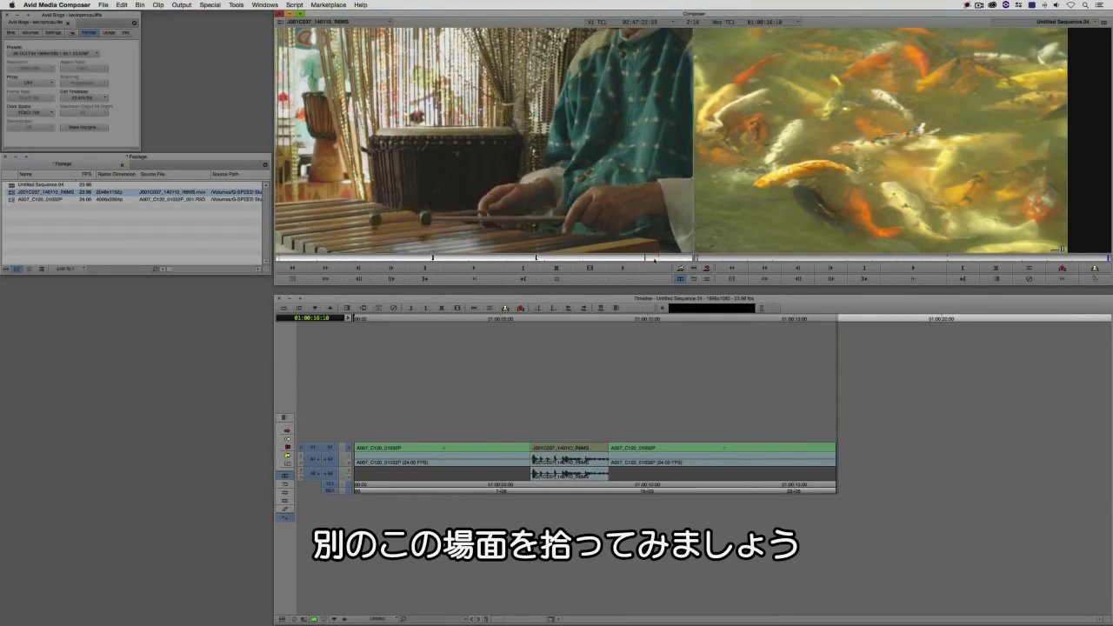
{"action": "left_click_drag", "start_coordinate": [641, 259], "coordinate": [565, 248]}
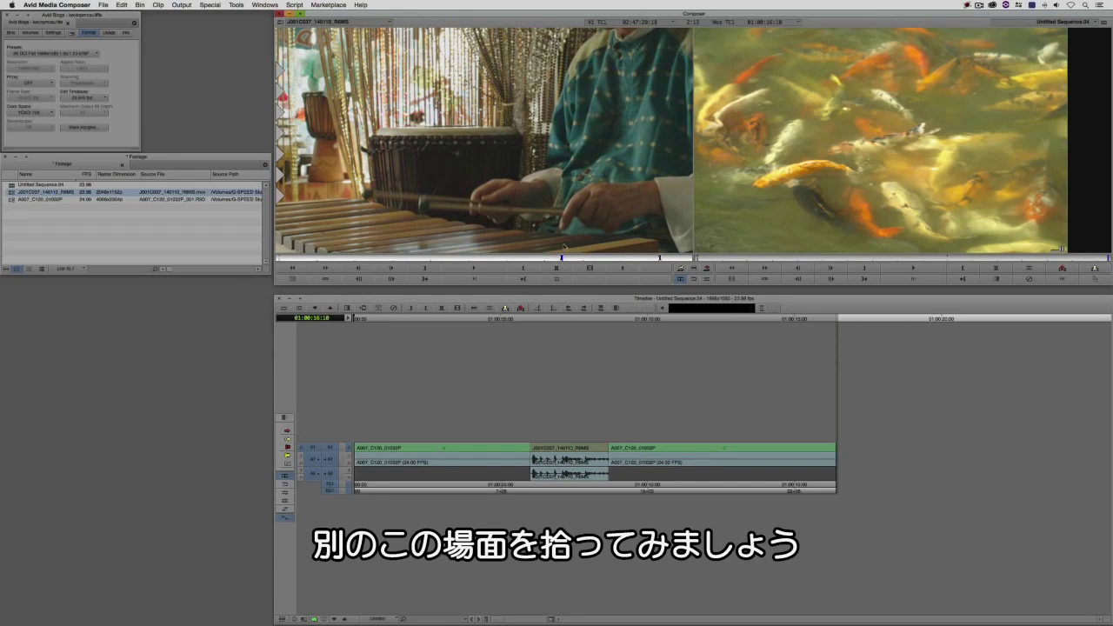
{"action": "key", "text": "v"}
Step: Enter effect mode on the last xylophone clip in the sequence and select its FrameFlex adapter
{"action": "left_click", "coordinate": [833, 373]}
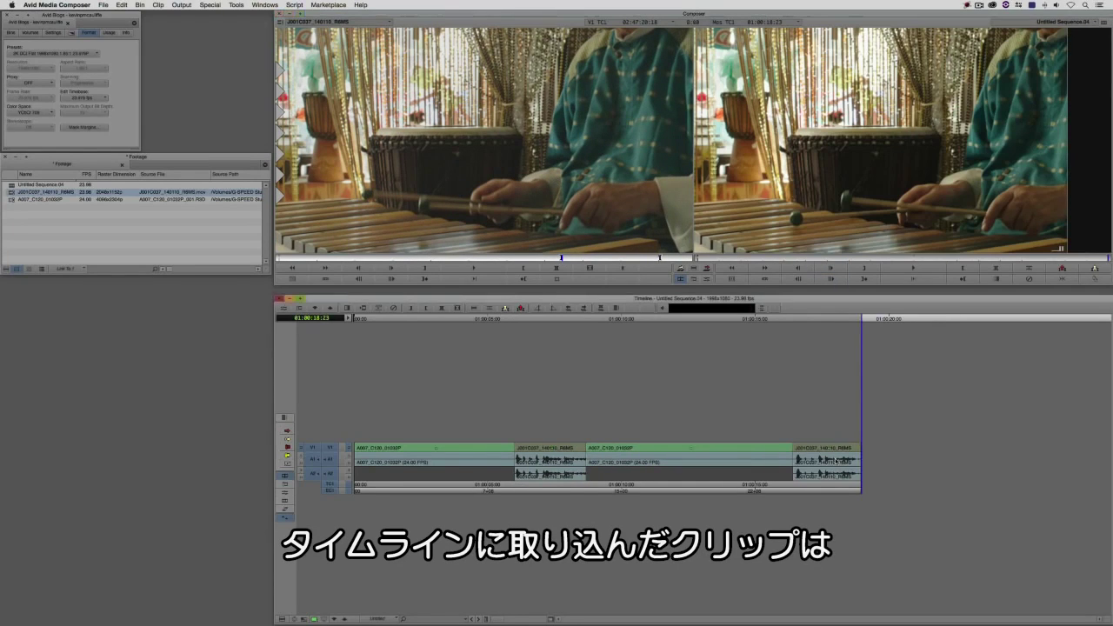
{"action": "key", "text": "super+8"}
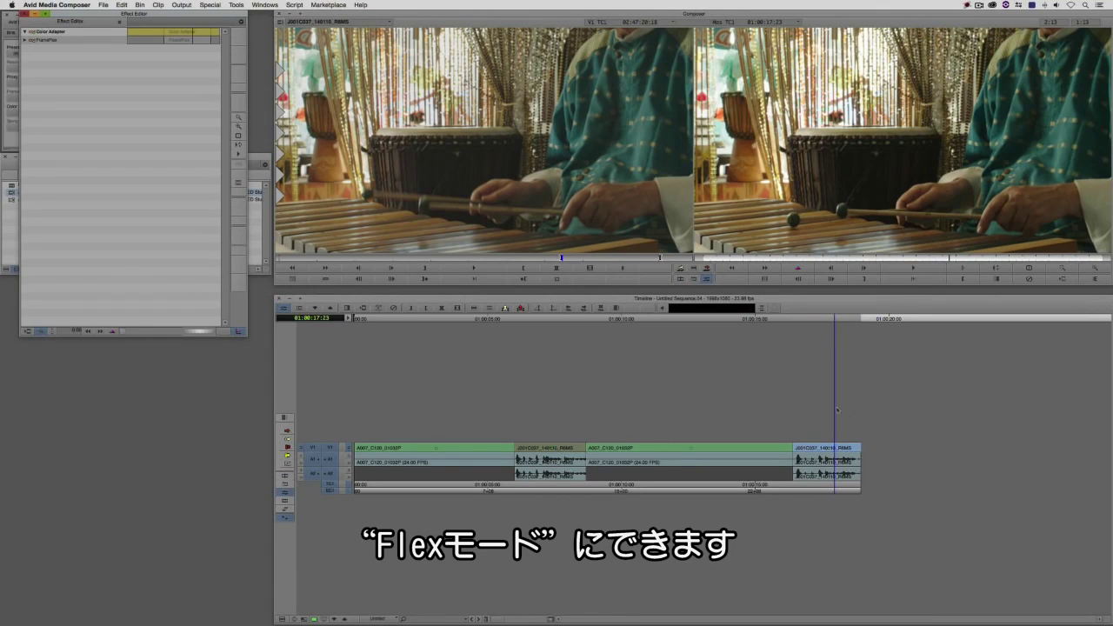
{"action": "left_click", "coordinate": [54, 42]}
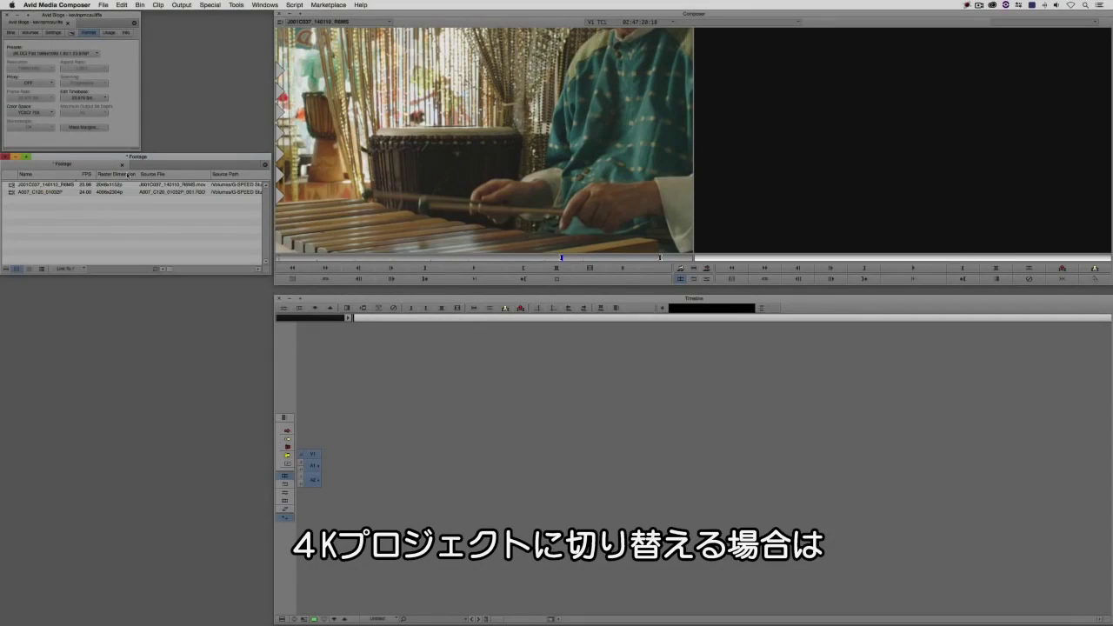
Step: Set the project format preset to 4K DCI Full 4096x2160 at 23.976P
{"action": "left_click", "coordinate": [48, 53]}
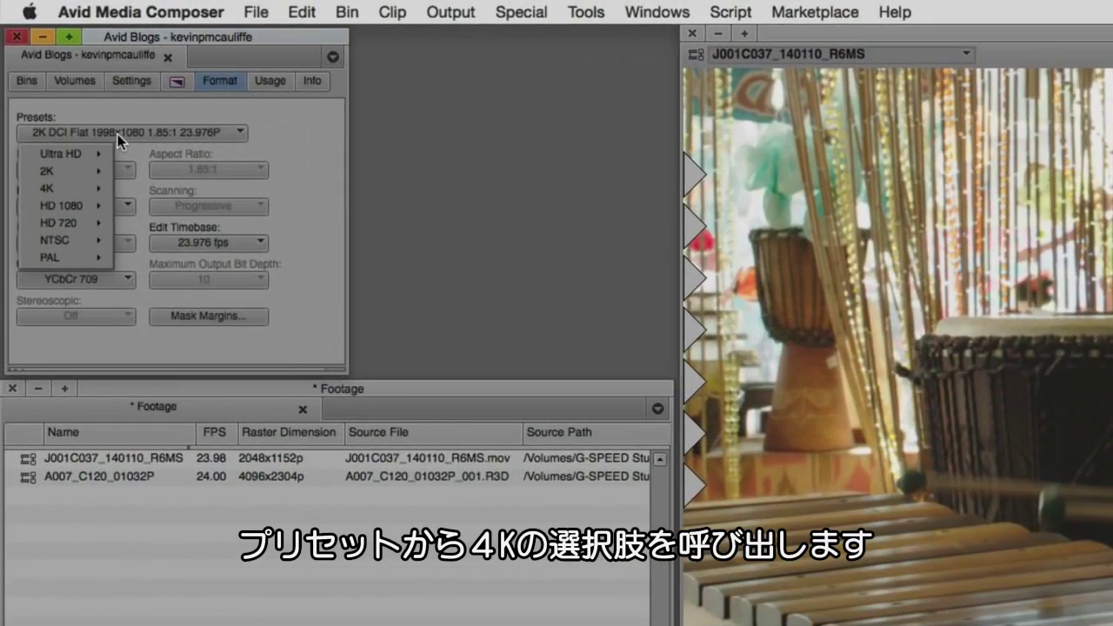
{"action": "mouse_move", "coordinate": [87, 188]}
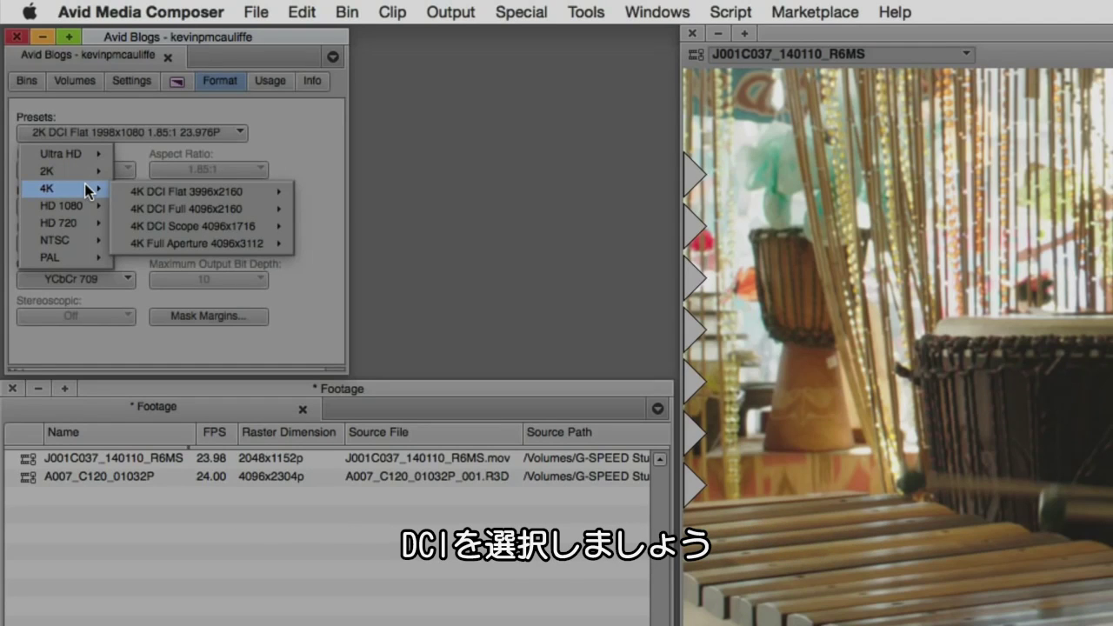
{"action": "mouse_move", "coordinate": [163, 209]}
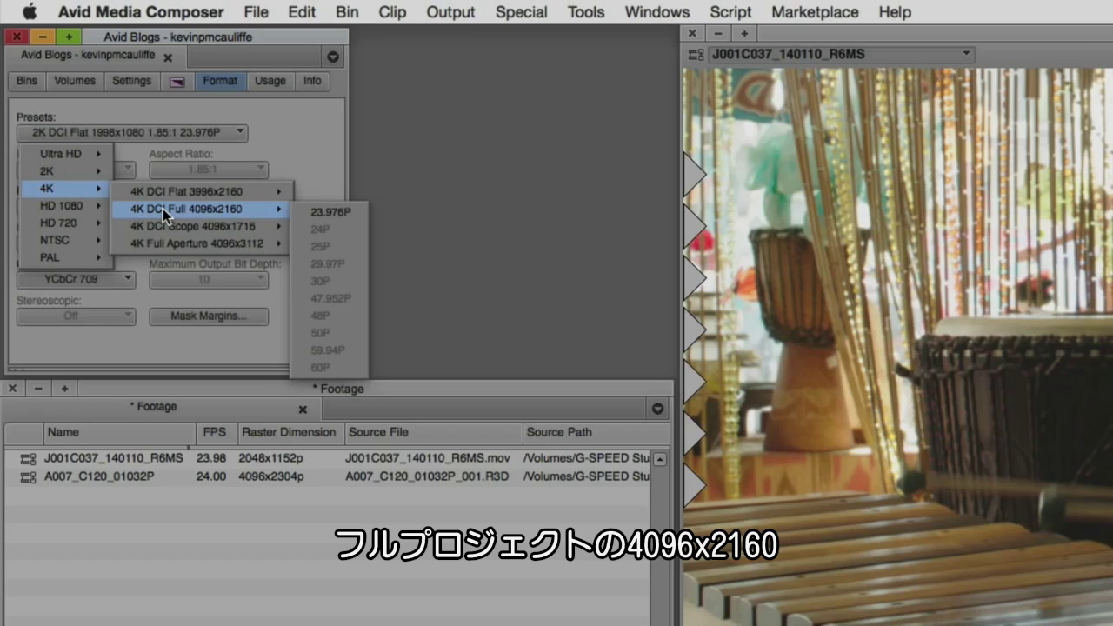
{"action": "left_click", "coordinate": [320, 213]}
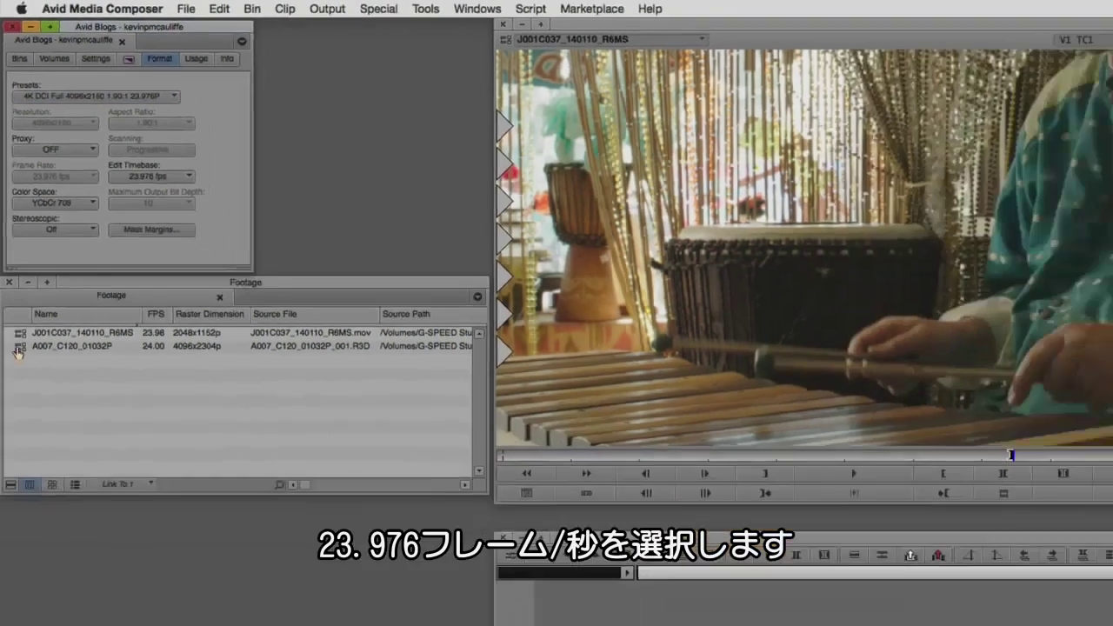
Step: Load the fish clip A007_C120_01032P, mark a long section of it, and edit it into a new 4K sequence
{"action": "key", "text": "Return"}
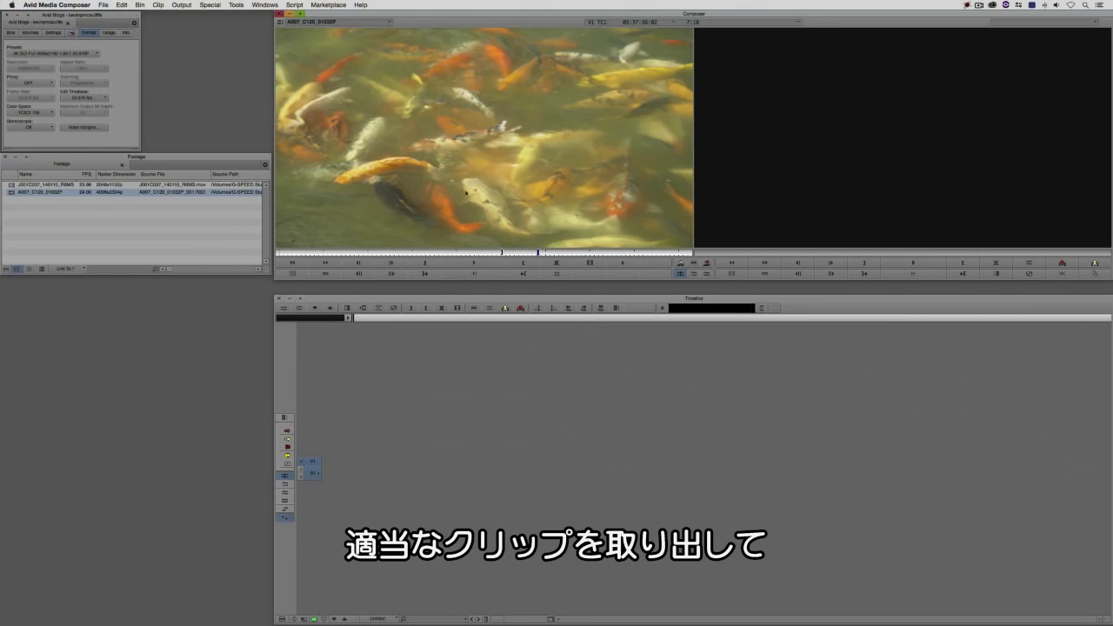
{"action": "left_click", "coordinate": [402, 253]}
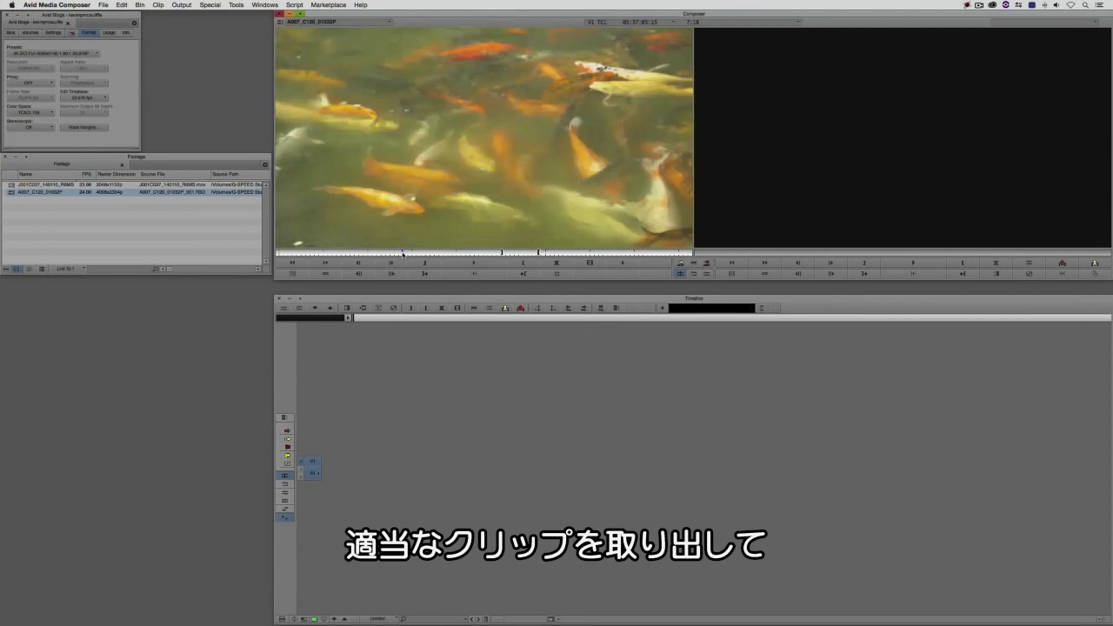
{"action": "key", "text": "i"}
{"action": "left_click", "coordinate": [520, 253]}
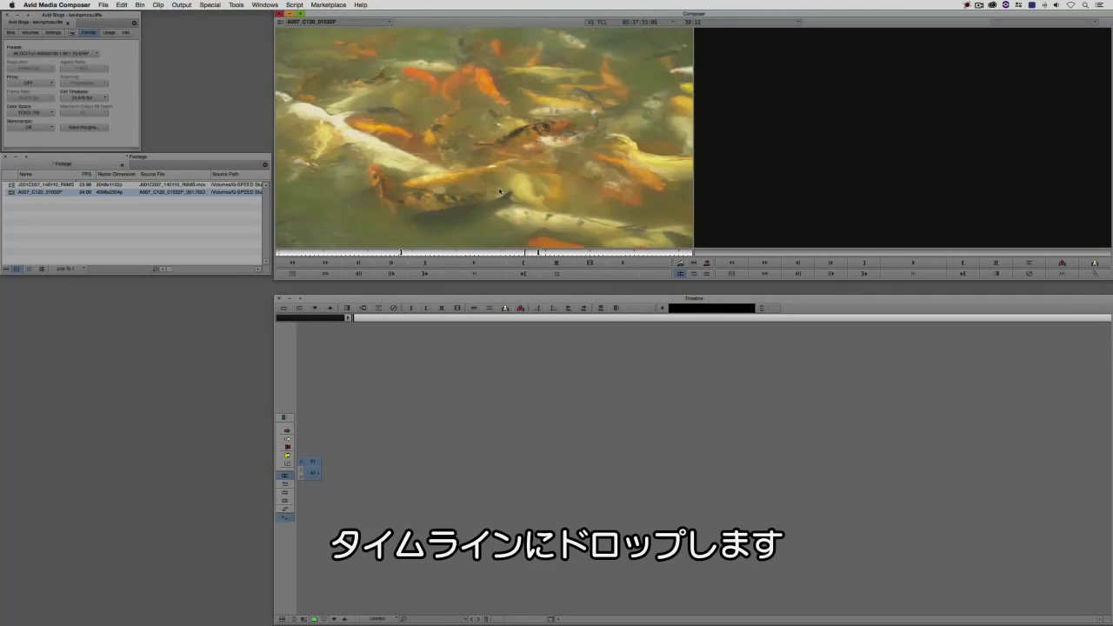
{"action": "key", "text": "v"}
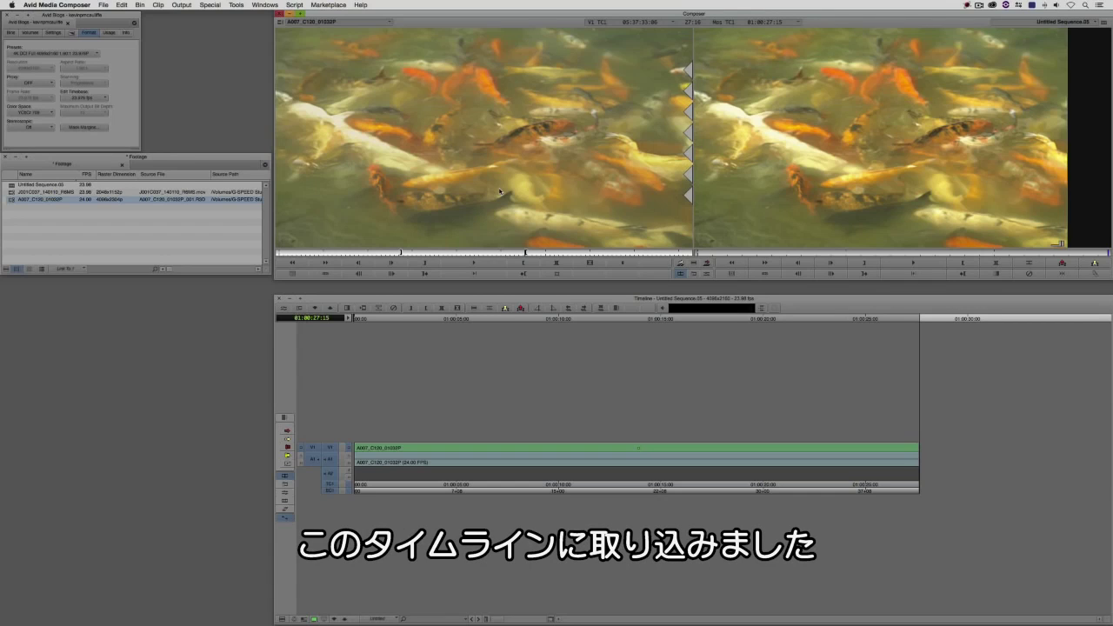
Step: Play the 4K sequence from its start to check real-time playback
{"action": "left_click", "coordinate": [372, 458]}
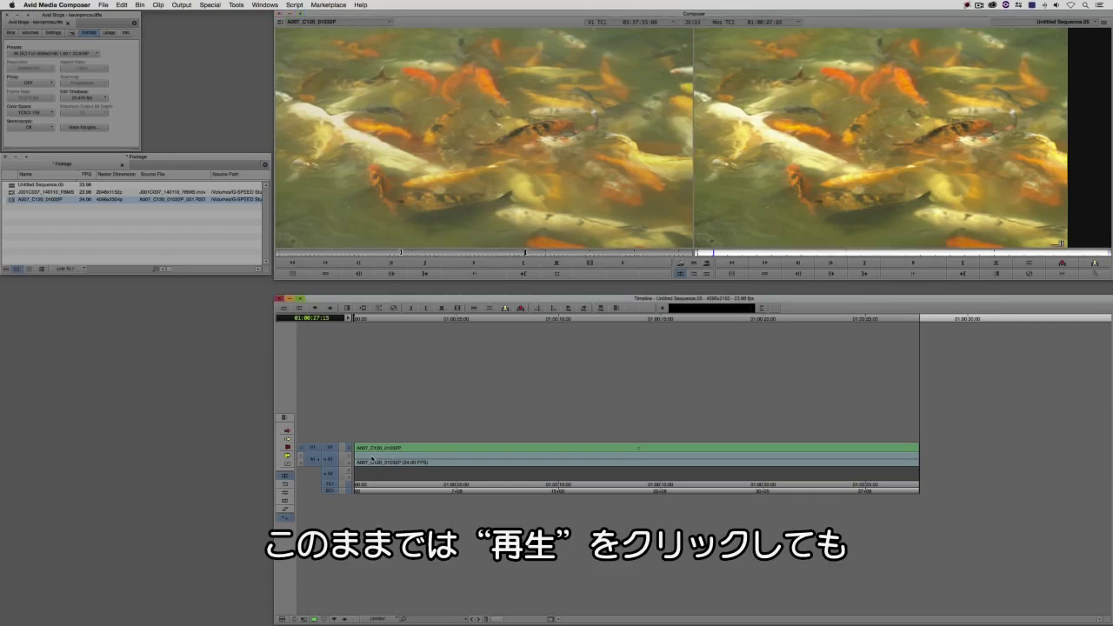
{"action": "left_click_drag", "start_coordinate": [372, 458], "coordinate": [355, 459]}
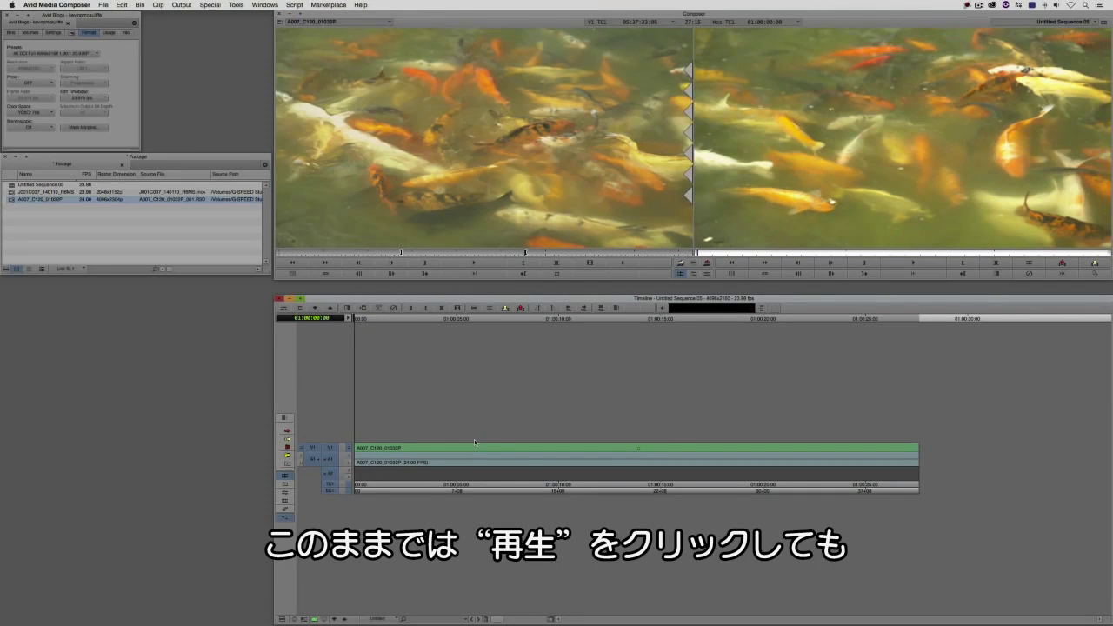
{"action": "key", "text": "space"}
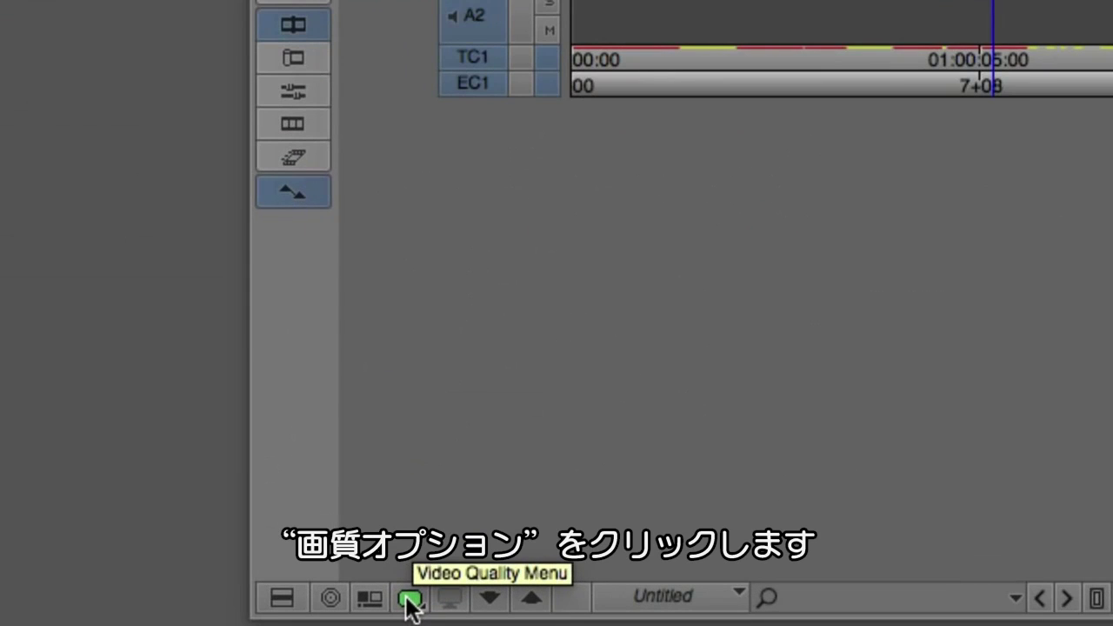
Step: Lower the timeline's video quality from full to the yellow Best Performance mode and play the sequence from its start
{"action": "left_click", "coordinate": [409, 600]}
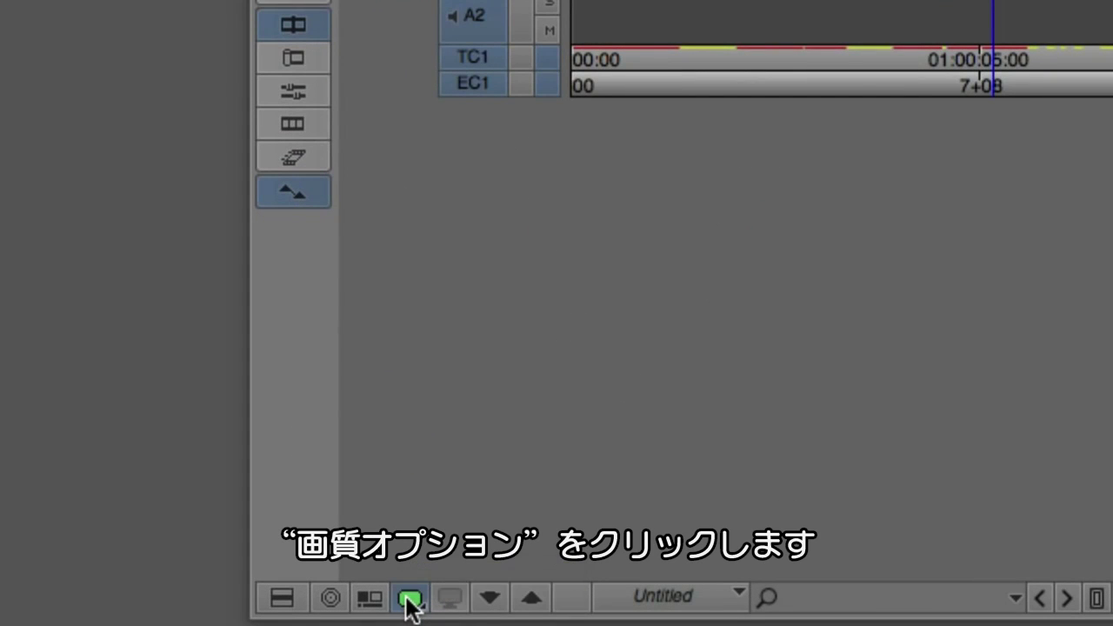
{"action": "left_click", "coordinate": [459, 576]}
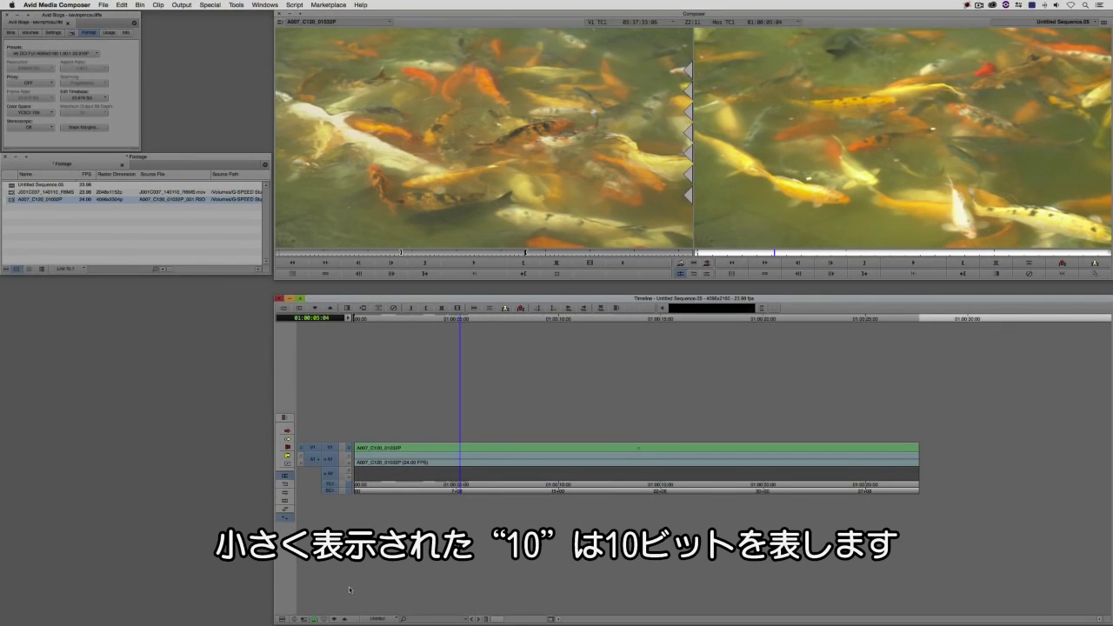
{"action": "left_click", "coordinate": [314, 619]}
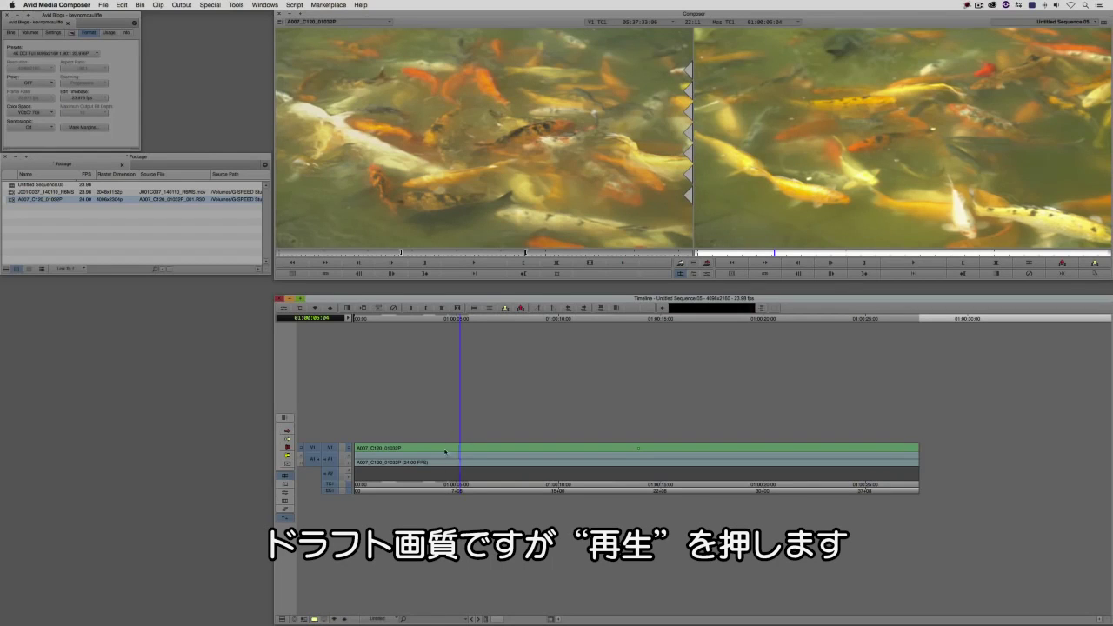
{"action": "left_click", "coordinate": [356, 487]}
{"action": "key", "text": "space"}
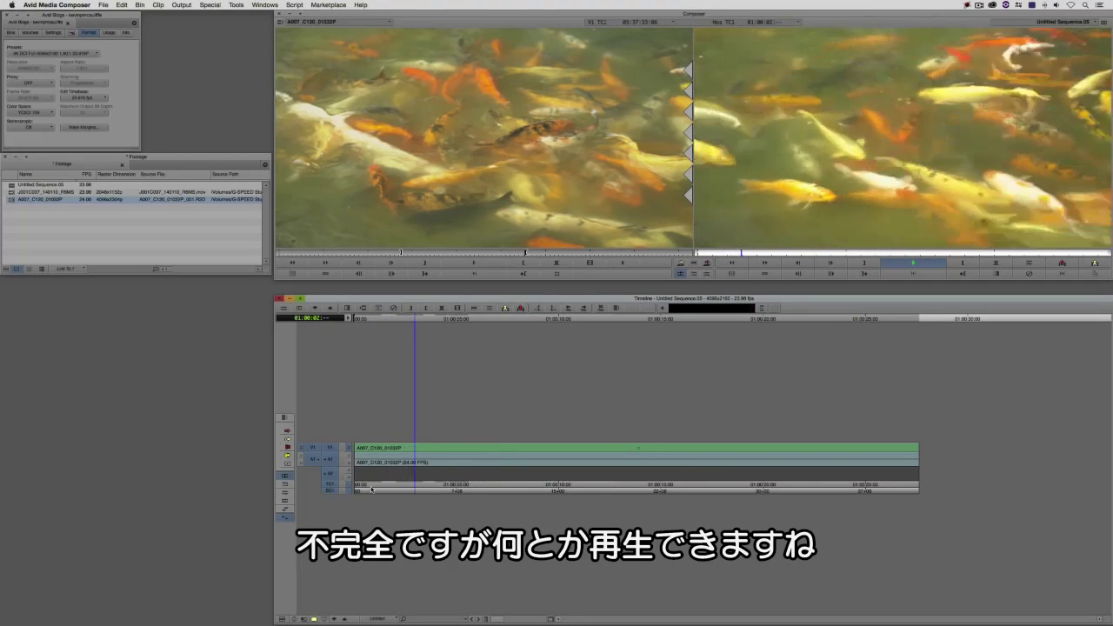
{"action": "key", "text": "space"}
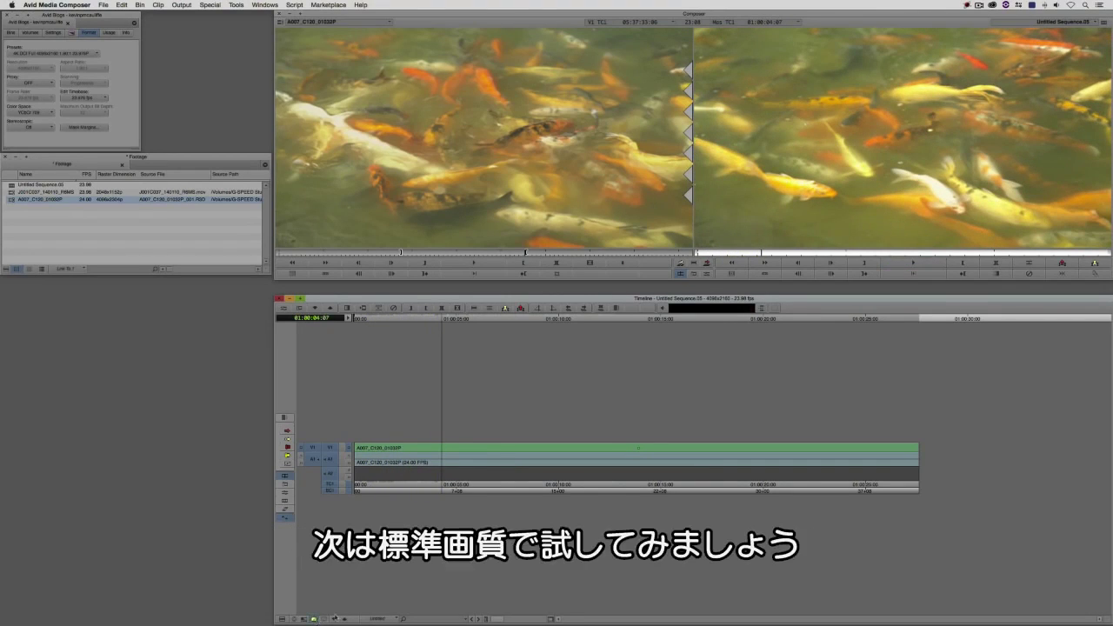
Step: Replay the sequence from its start in intermediate video quality, and continue playback in the yellow Best Performance mode
{"action": "left_click_drag", "start_coordinate": [443, 437], "coordinate": [355, 447]}
{"action": "key", "text": "space"}
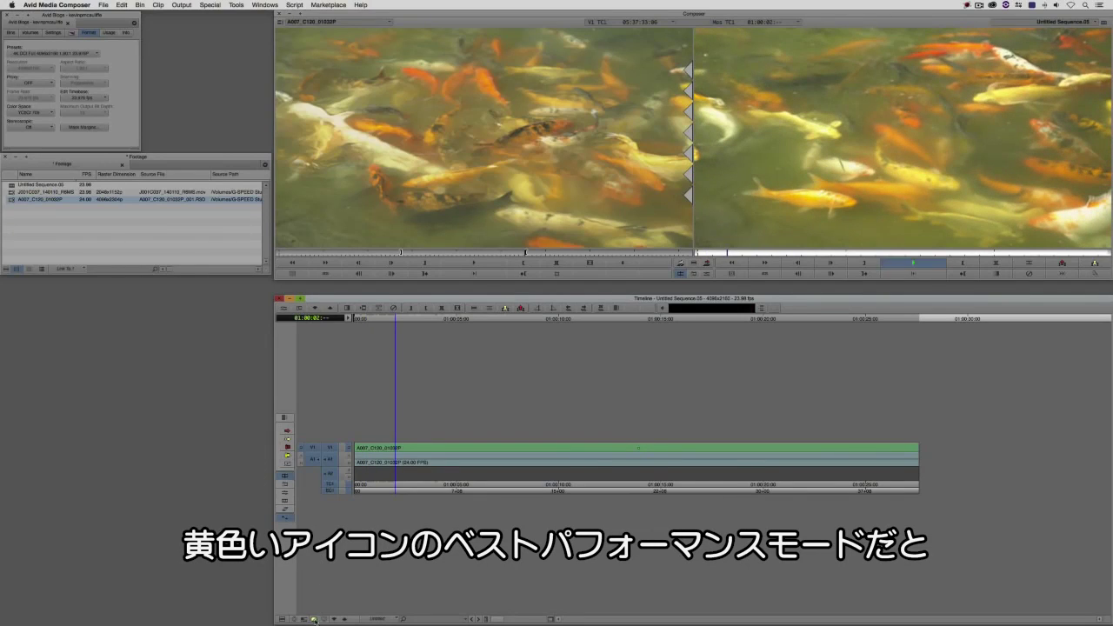
{"action": "left_click", "coordinate": [314, 619]}
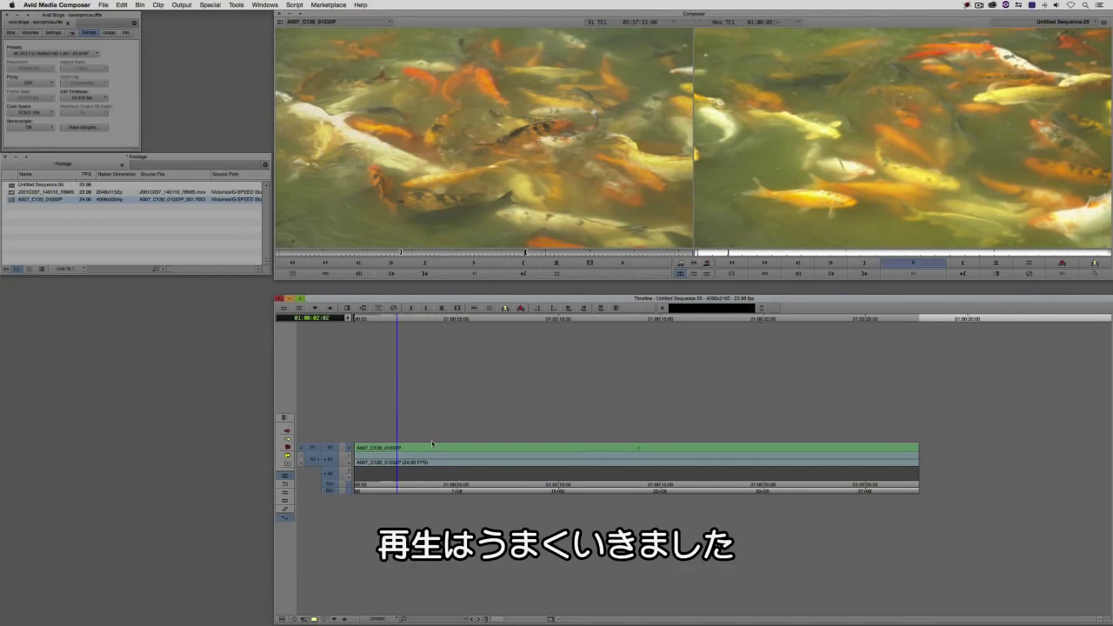
{"action": "key", "text": "space"}
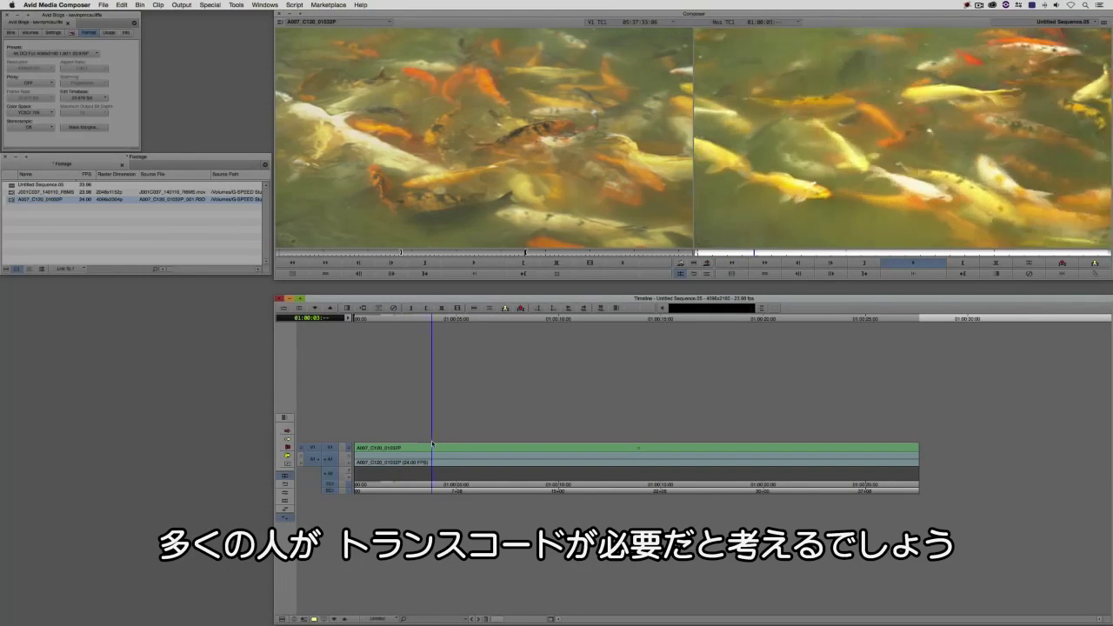
{"action": "key", "text": "space"}
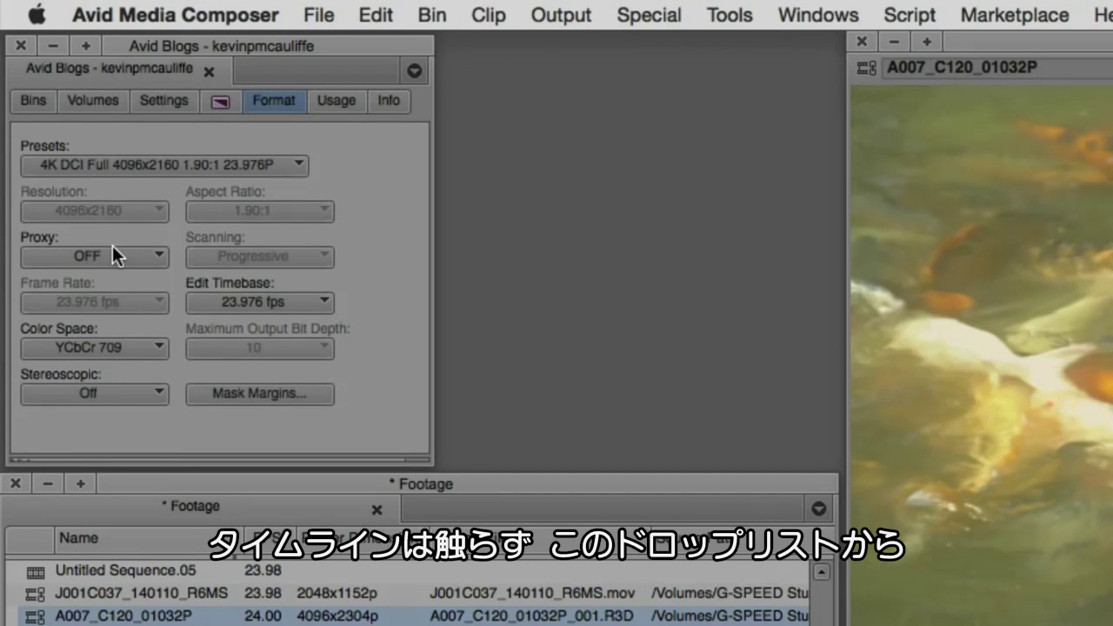
Step: Set the project's proxy resolution to 2048x1080 (1/4)
{"action": "left_click", "coordinate": [129, 256]}
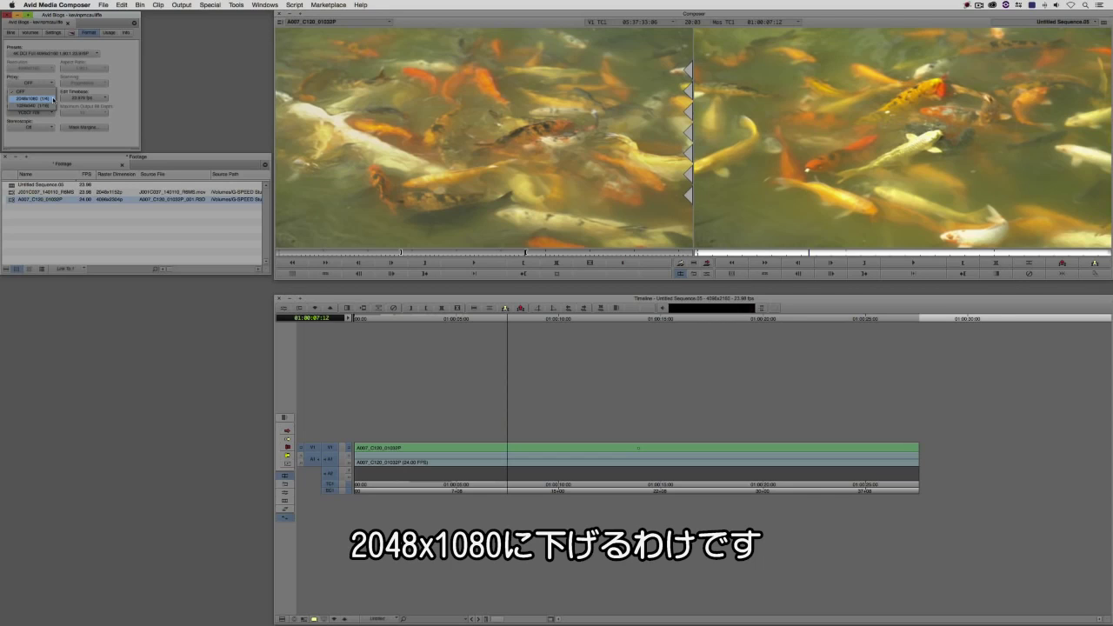
{"action": "left_click", "coordinate": [53, 99]}
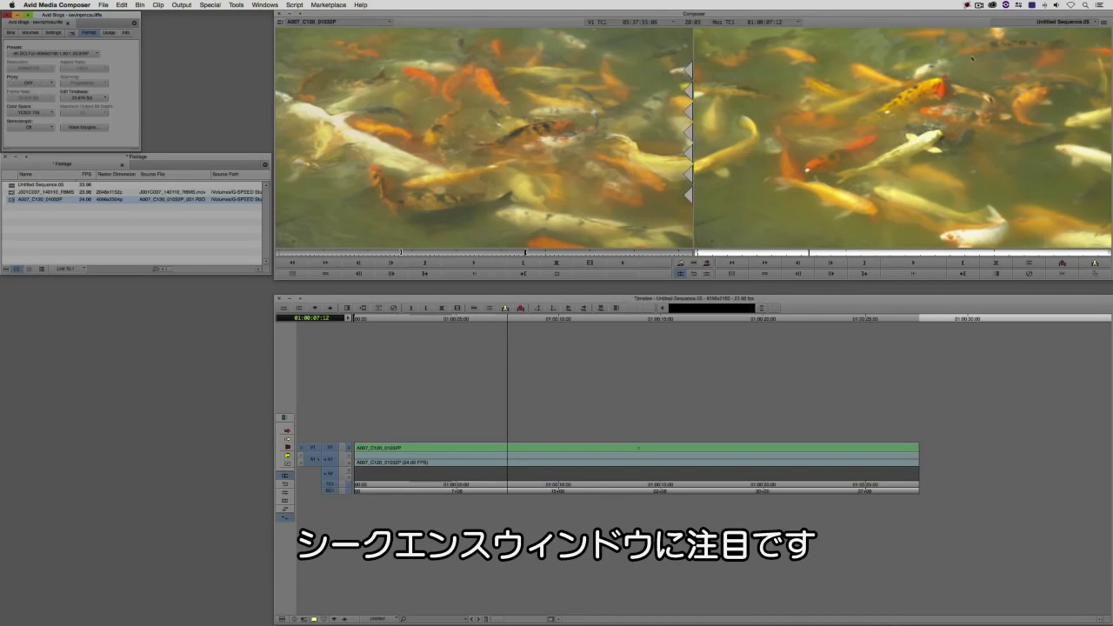
Step: Set the project's proxy resolution to 2048x1080 (1/4) and play the sequence from its start to check playback
{"action": "left_click", "coordinate": [29, 83]}
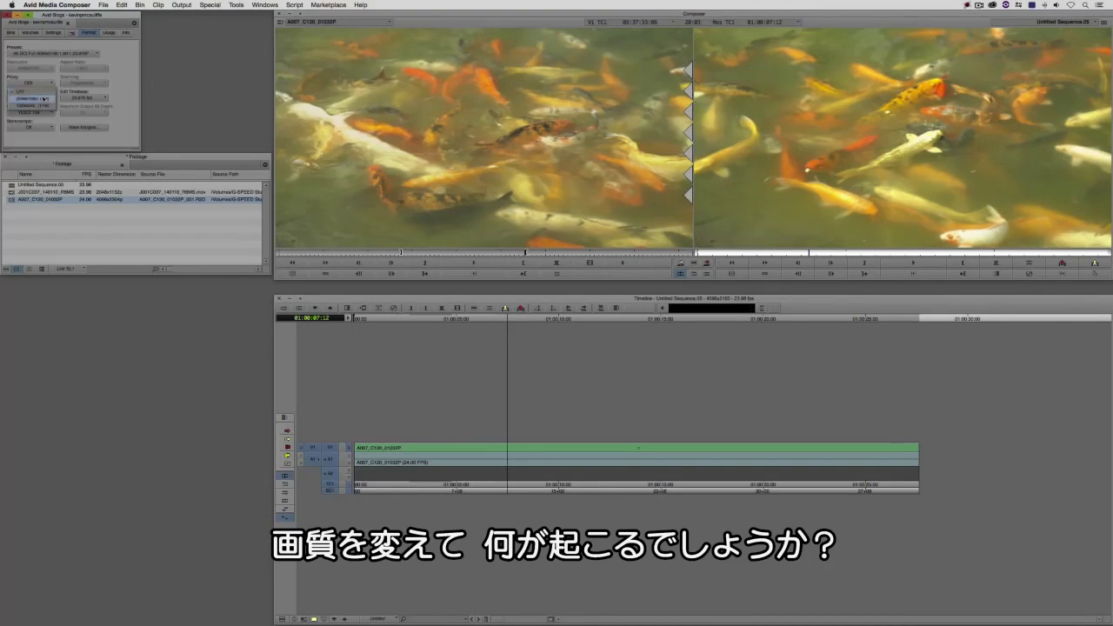
{"action": "left_click", "coordinate": [47, 98]}
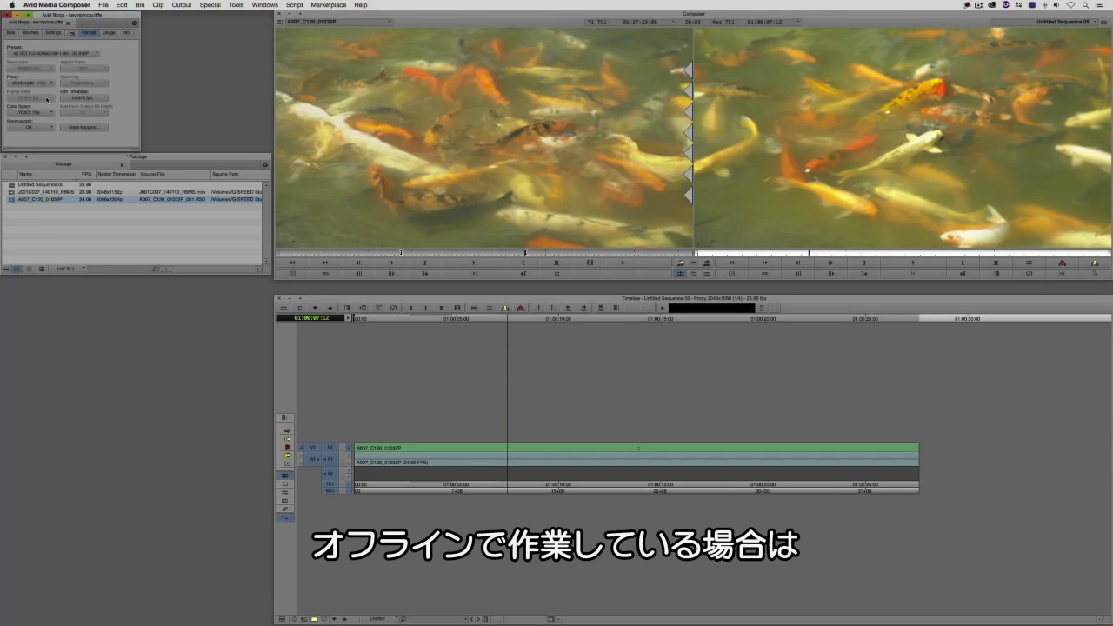
{"action": "left_click", "coordinate": [863, 306]}
{"action": "key", "text": "Home"}
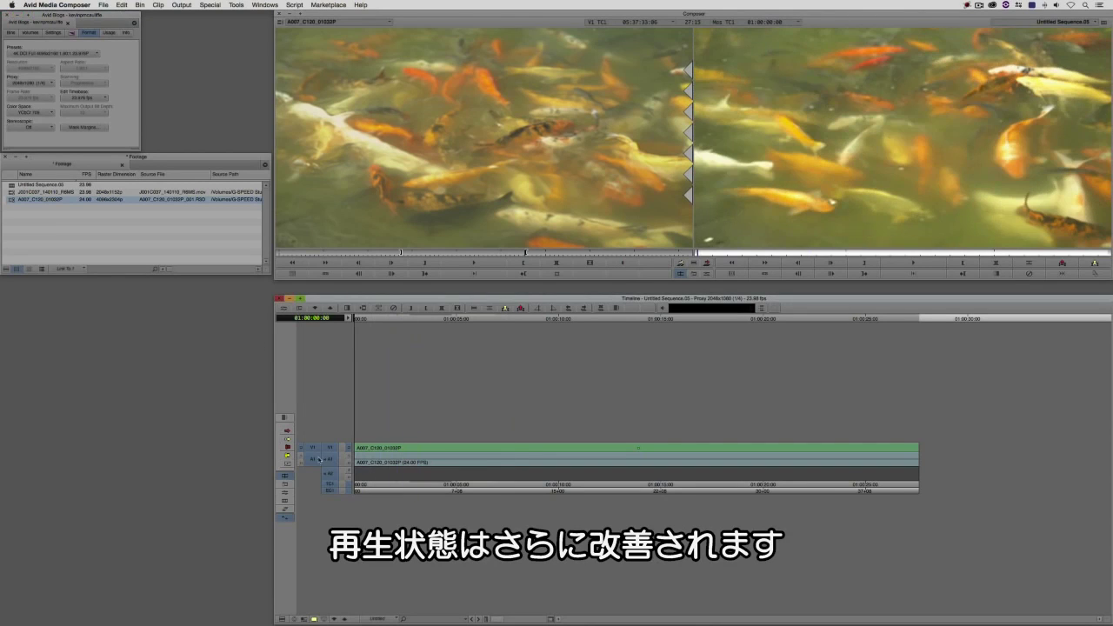
{"action": "left_click", "coordinate": [927, 267]}
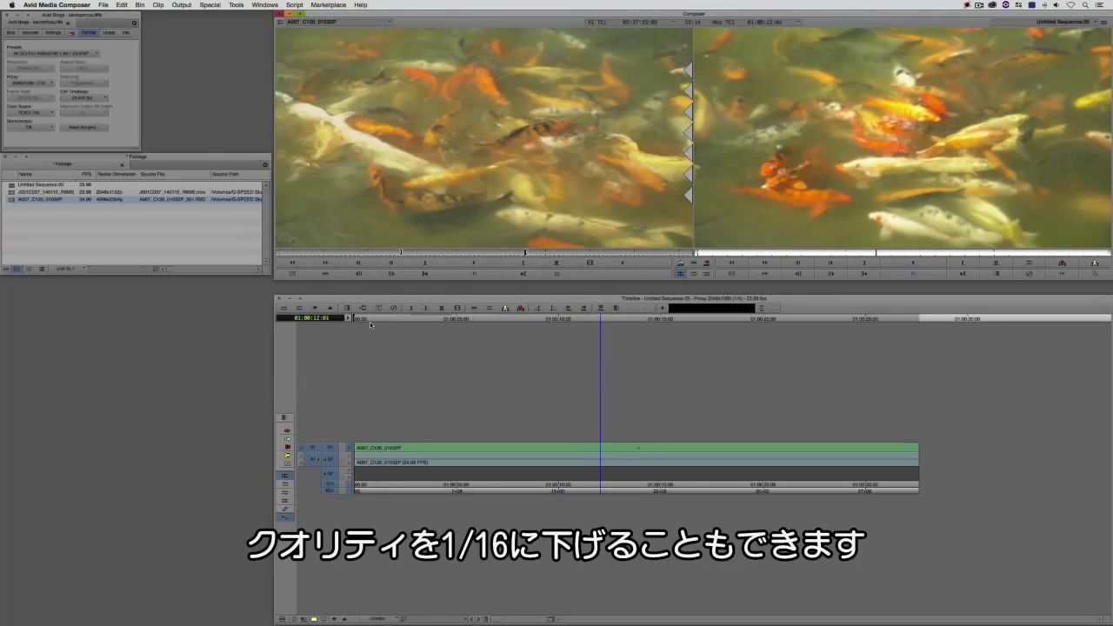
Step: Lower the project's proxy resolution to 1024x540 (1/16) and play the sequence again from near its start
{"action": "left_click", "coordinate": [33, 82]}
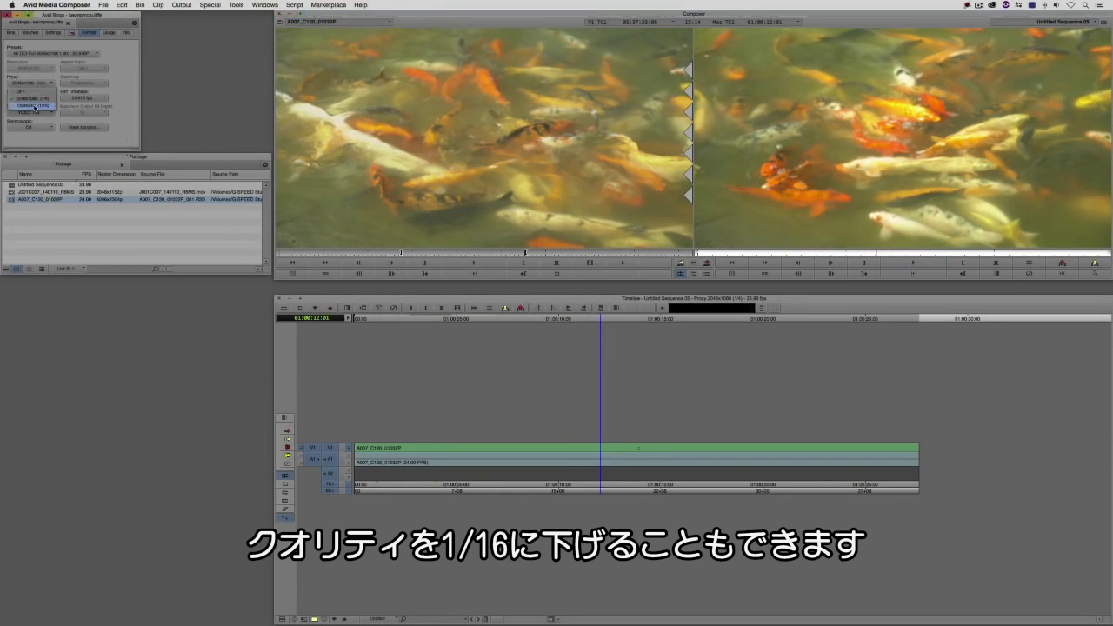
{"action": "left_click", "coordinate": [34, 106]}
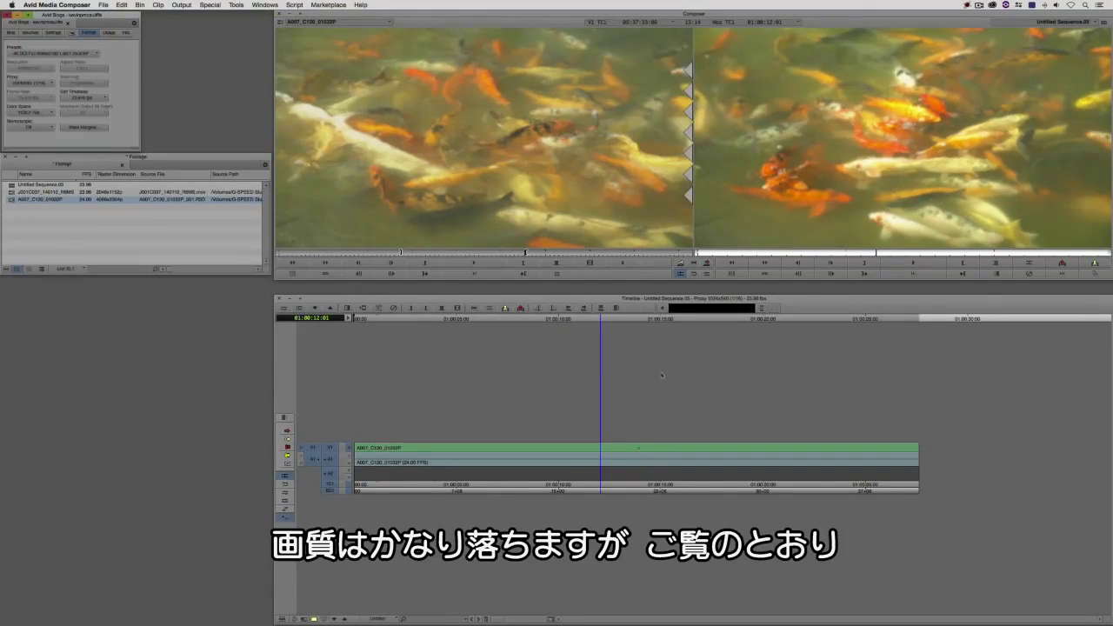
{"action": "key", "text": "j"}
{"action": "key", "text": "j"}
{"action": "key", "text": "j"}
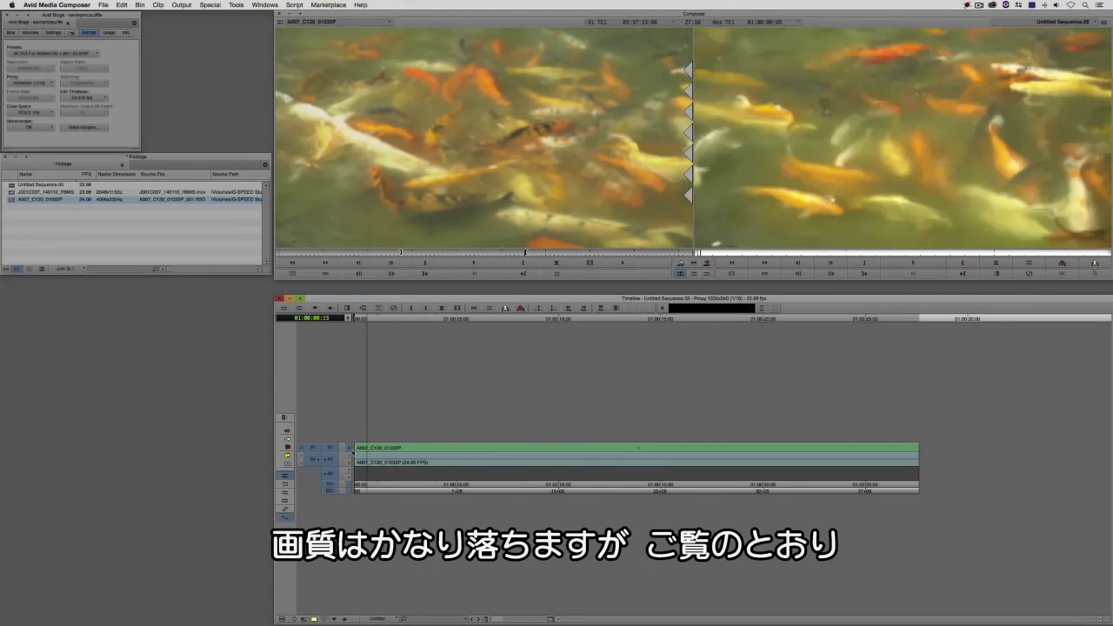
{"action": "key", "text": "space"}
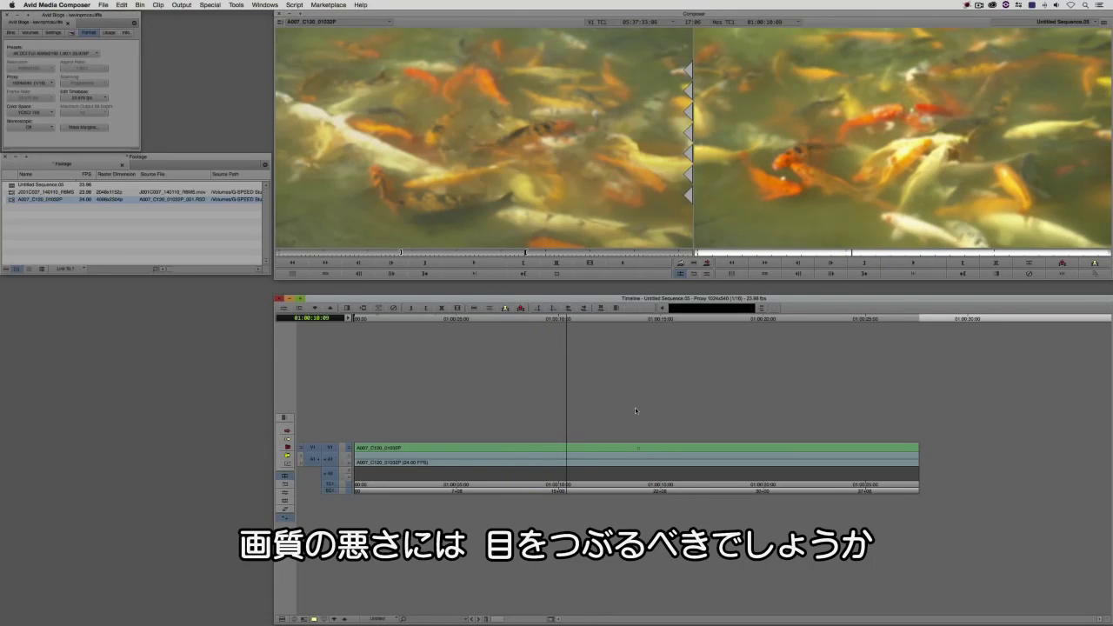
Step: Raise the timeline's video quality above the yellow Best Performance mode and replay the sequence from its start
{"action": "left_click", "coordinate": [315, 618]}
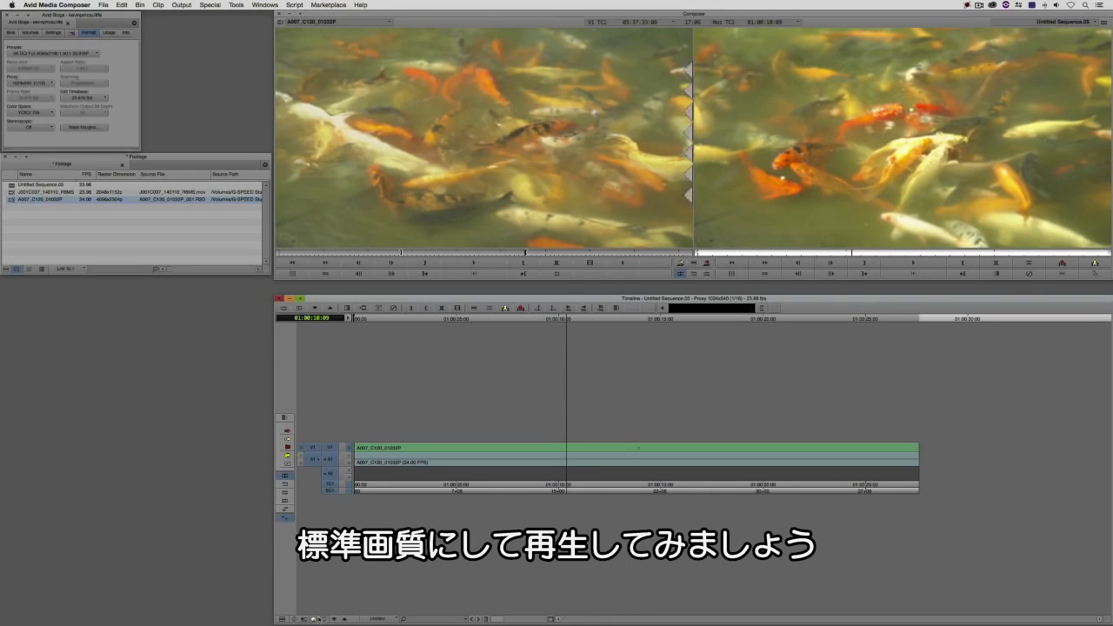
{"action": "key", "text": "Home"}
{"action": "key", "text": "space"}
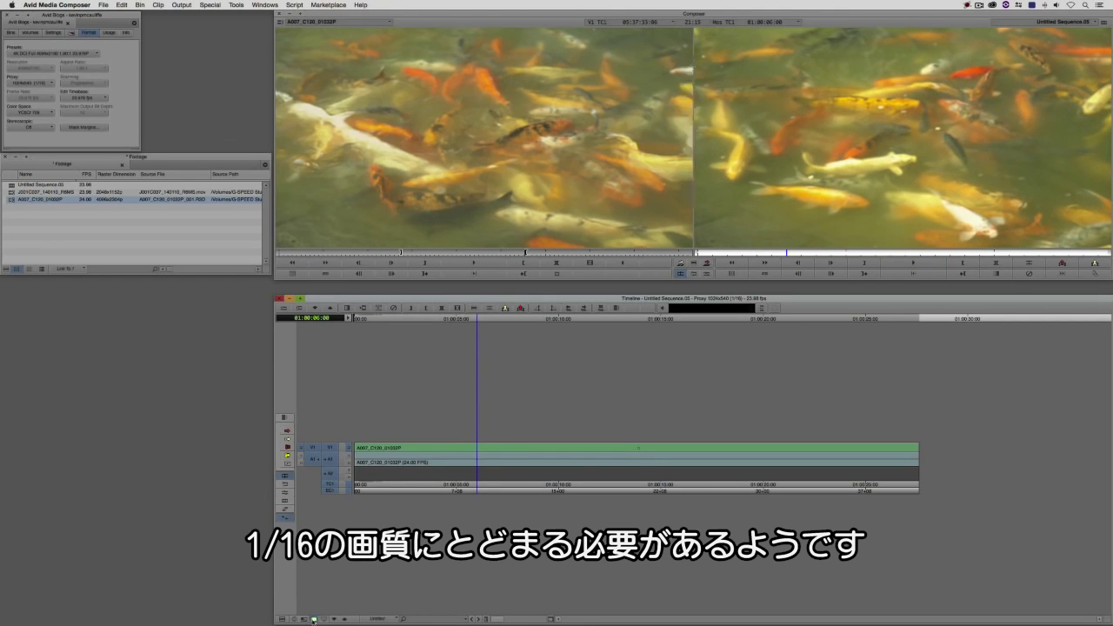
{"action": "key", "text": "Home"}
{"action": "key", "text": "space"}
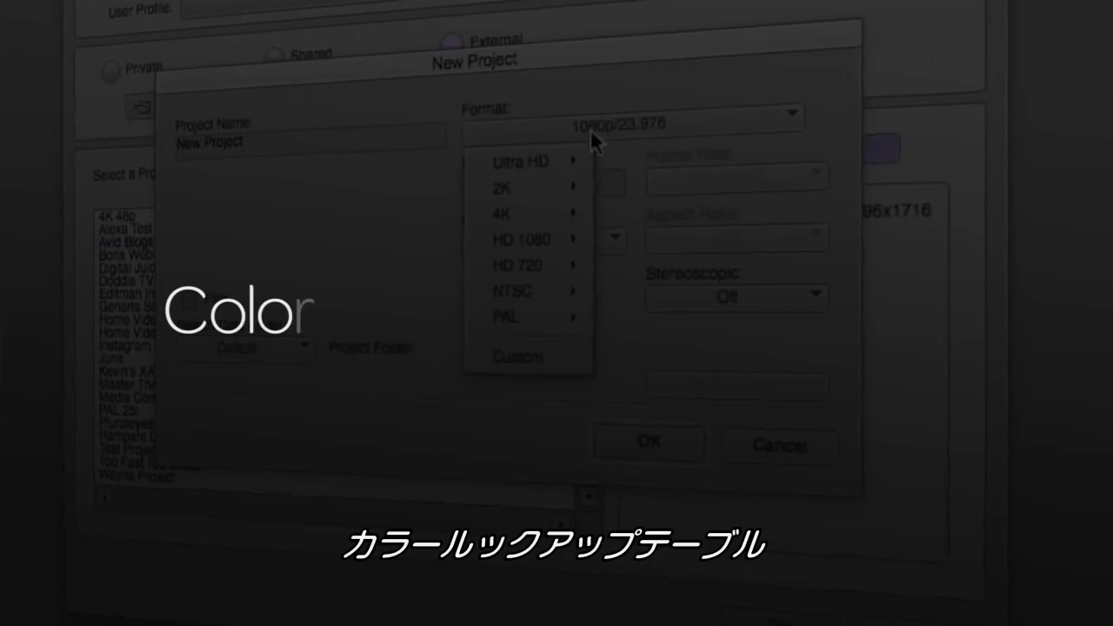
{"action": "mouse_move", "coordinate": [565, 151]}
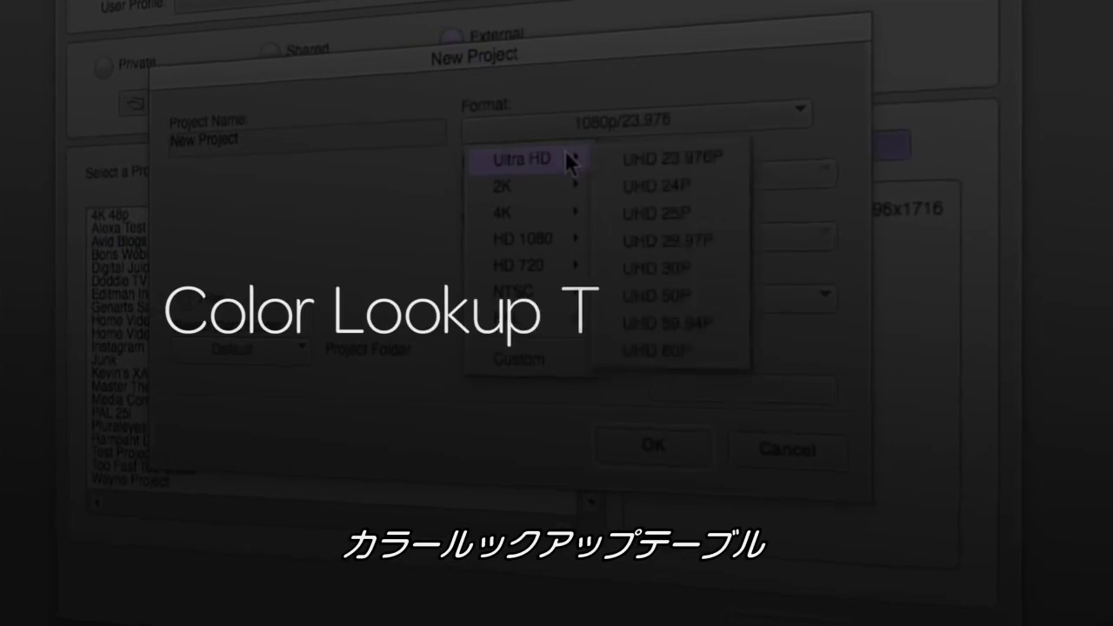
{"action": "mouse_move", "coordinate": [547, 210]}
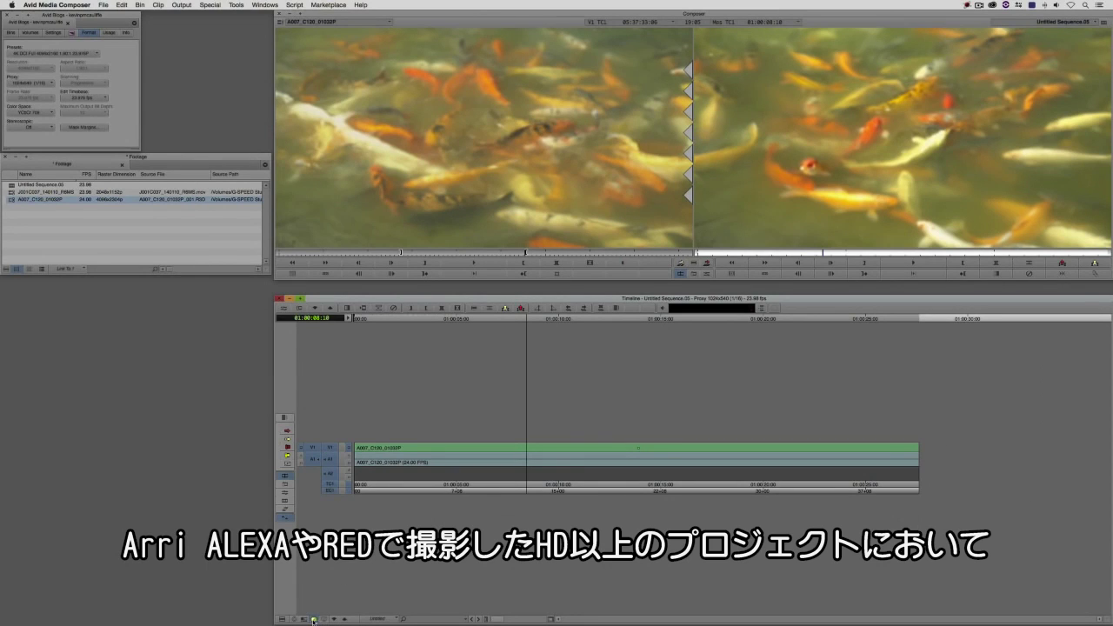
Step: Load the ALEXA clip J001C037_140110_R6MS in the source monitor and restore full-quality viewing with the project's proxy off
{"action": "left_click", "coordinate": [313, 619]}
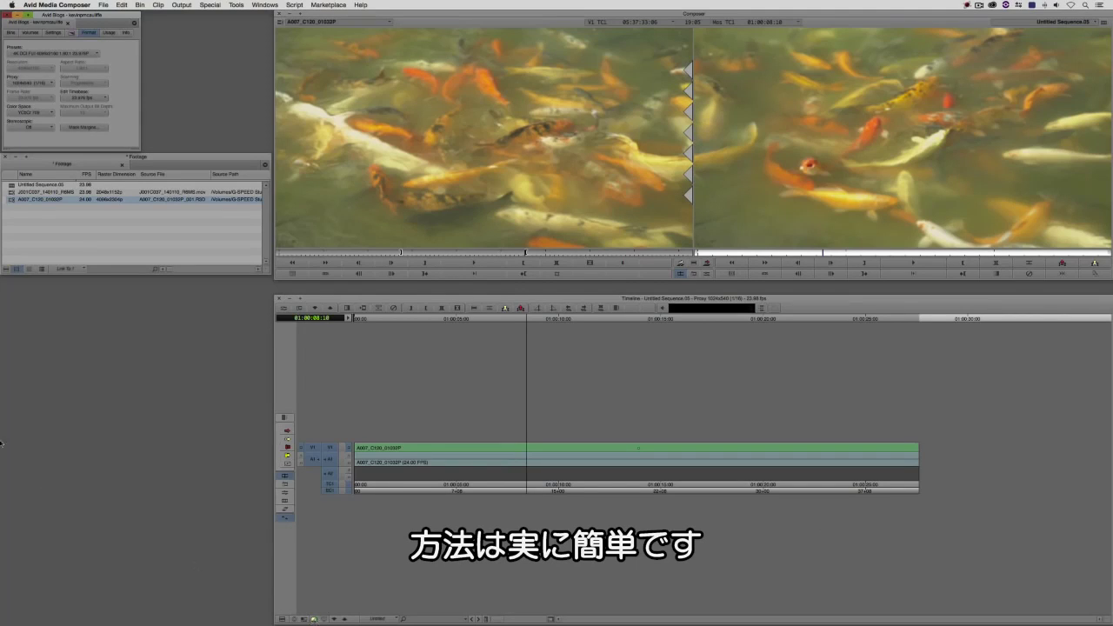
{"action": "left_click", "coordinate": [154, 161]}
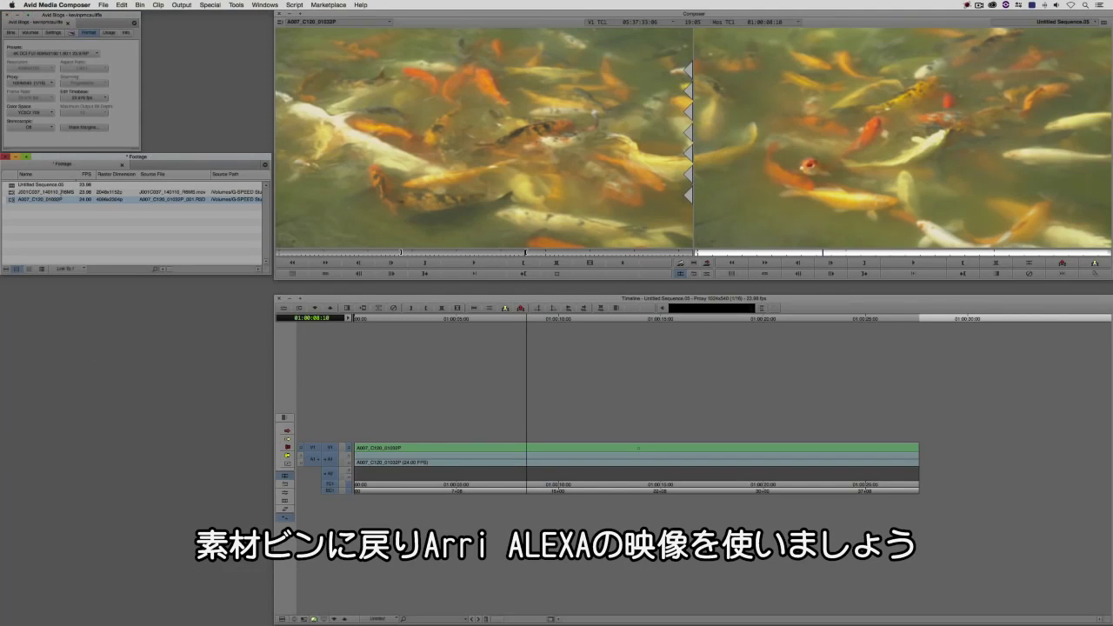
{"action": "double_click", "coordinate": [11, 191]}
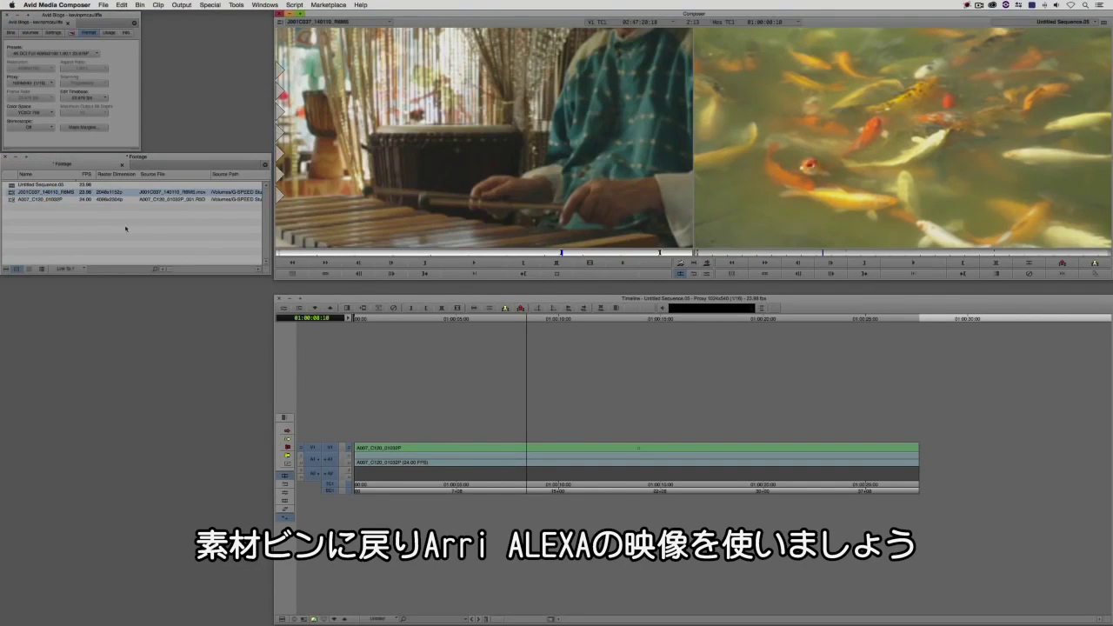
{"action": "left_click", "coordinate": [26, 82]}
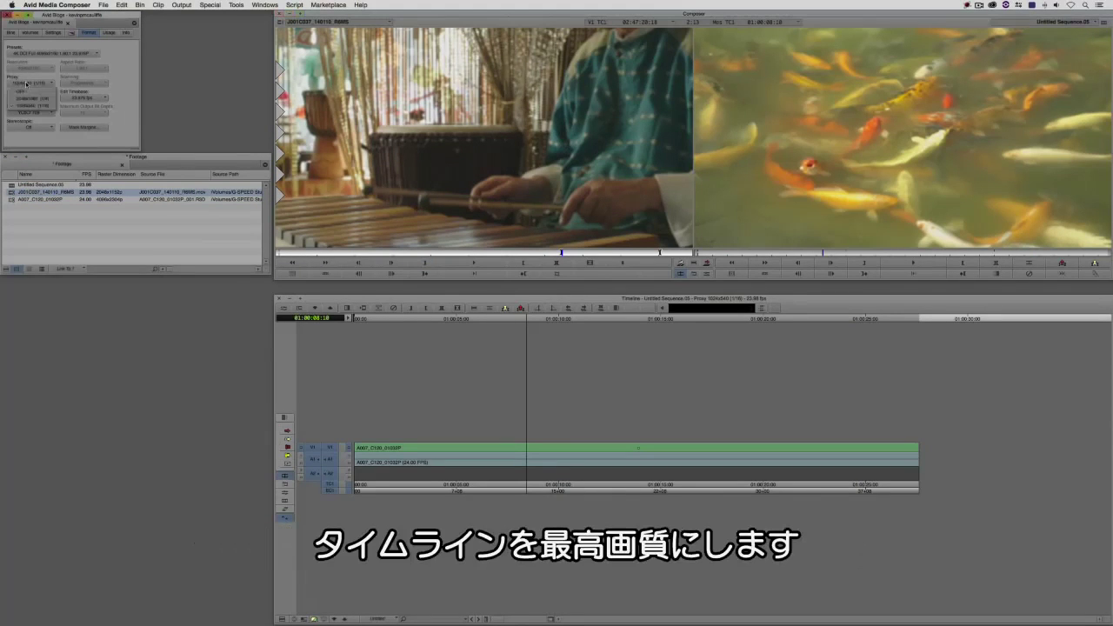
{"action": "left_click", "coordinate": [22, 93]}
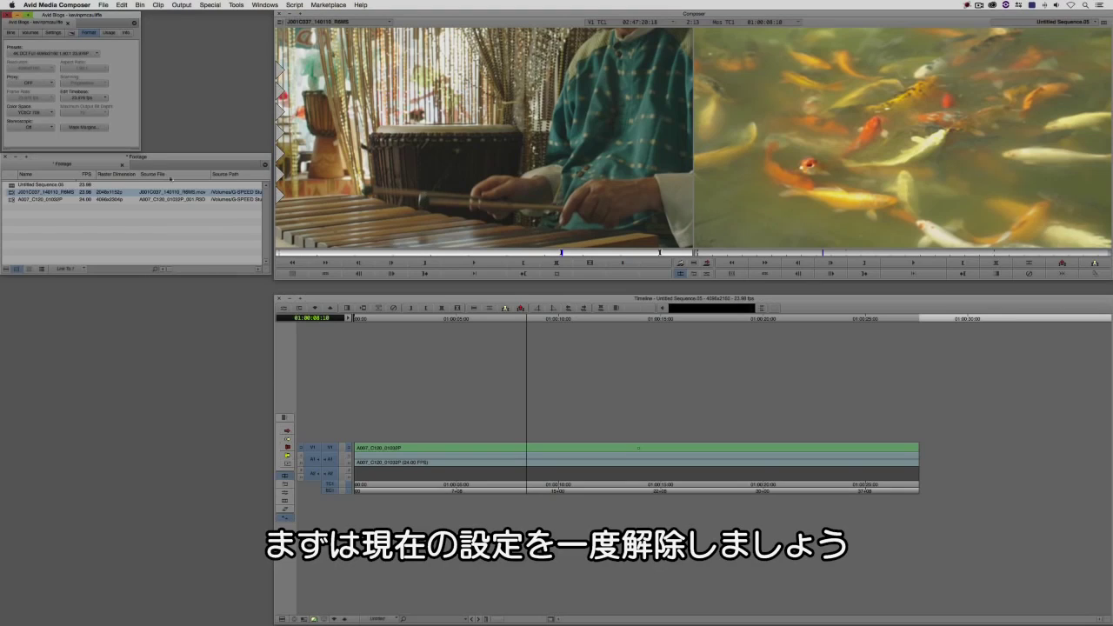
Step: In the ALEXA clip's source settings, reset the FrameFlex framing and apply a frame aspect ratio of 1.90:1
{"action": "right_click", "coordinate": [14, 192]}
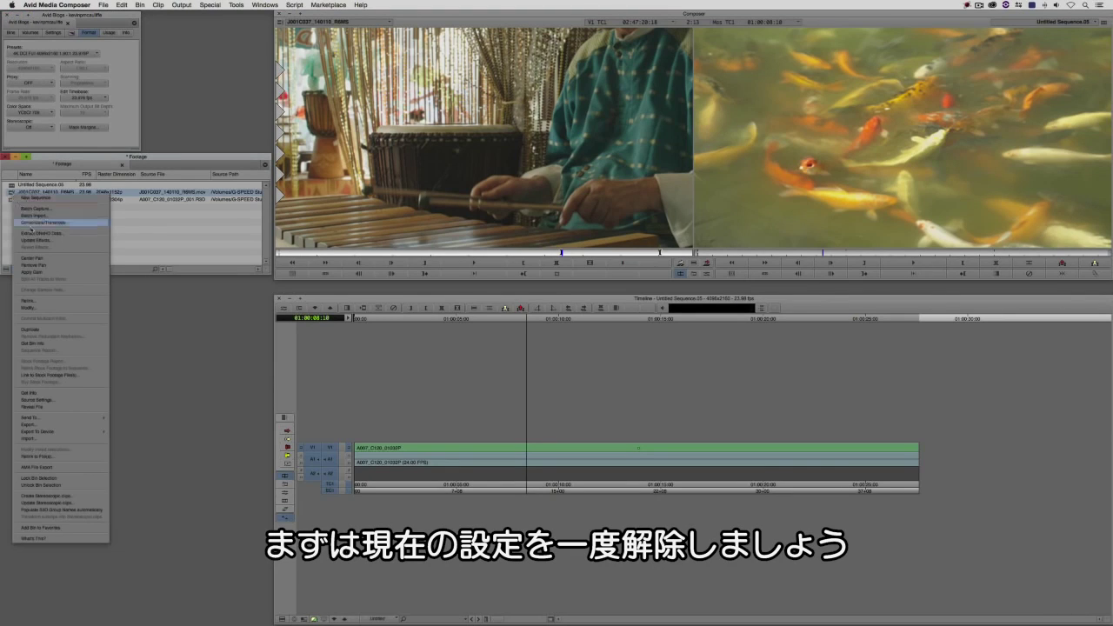
{"action": "left_click", "coordinate": [52, 401]}
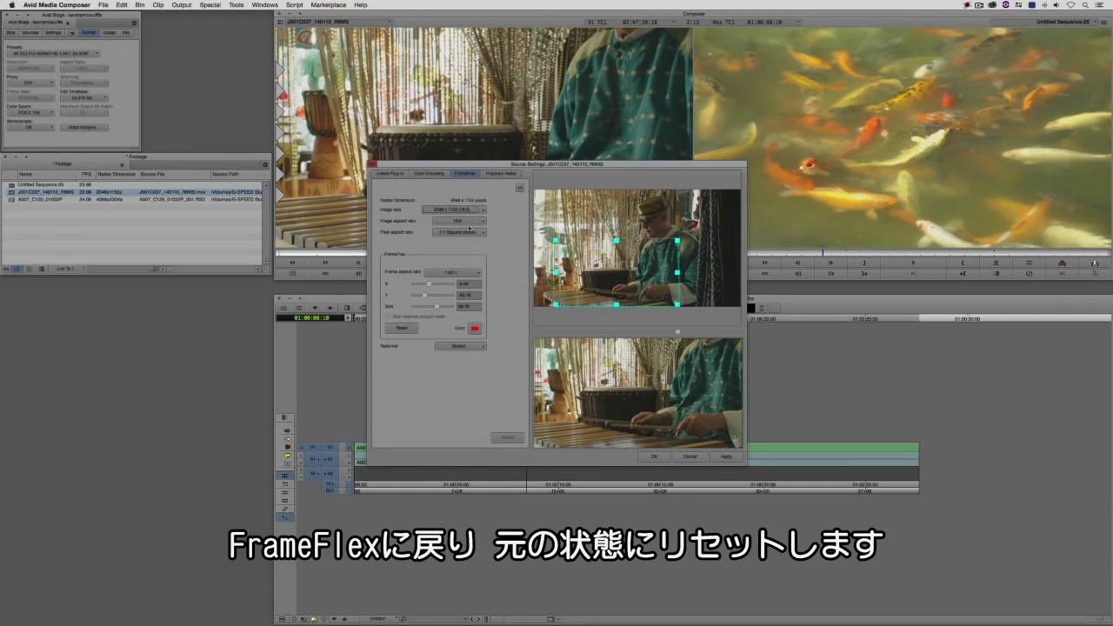
{"action": "left_click", "coordinate": [408, 328]}
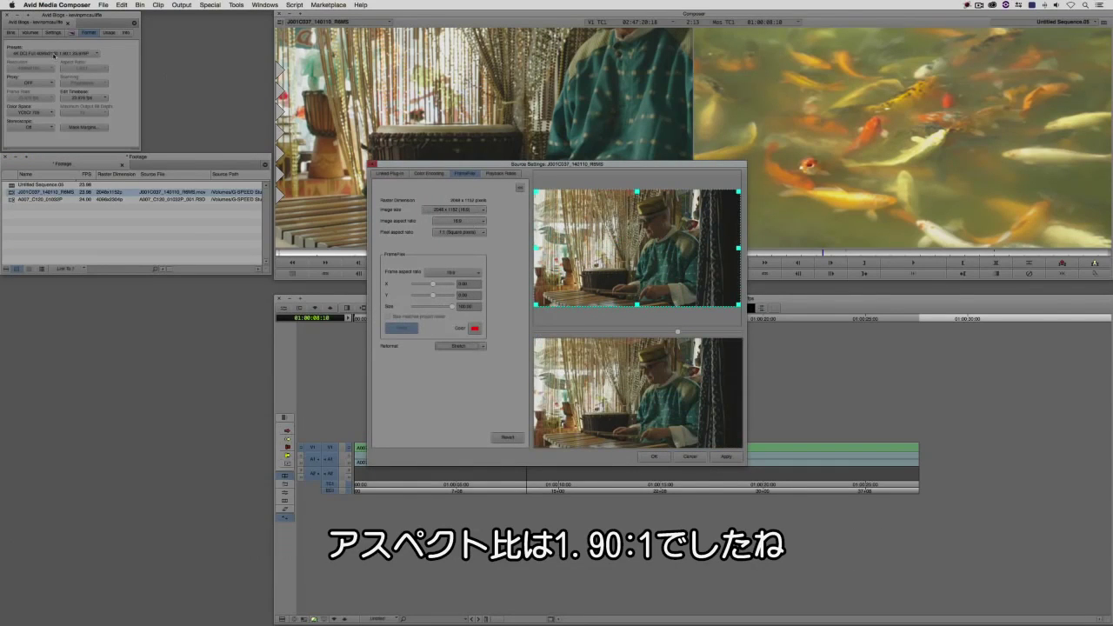
{"action": "left_click", "coordinate": [463, 274]}
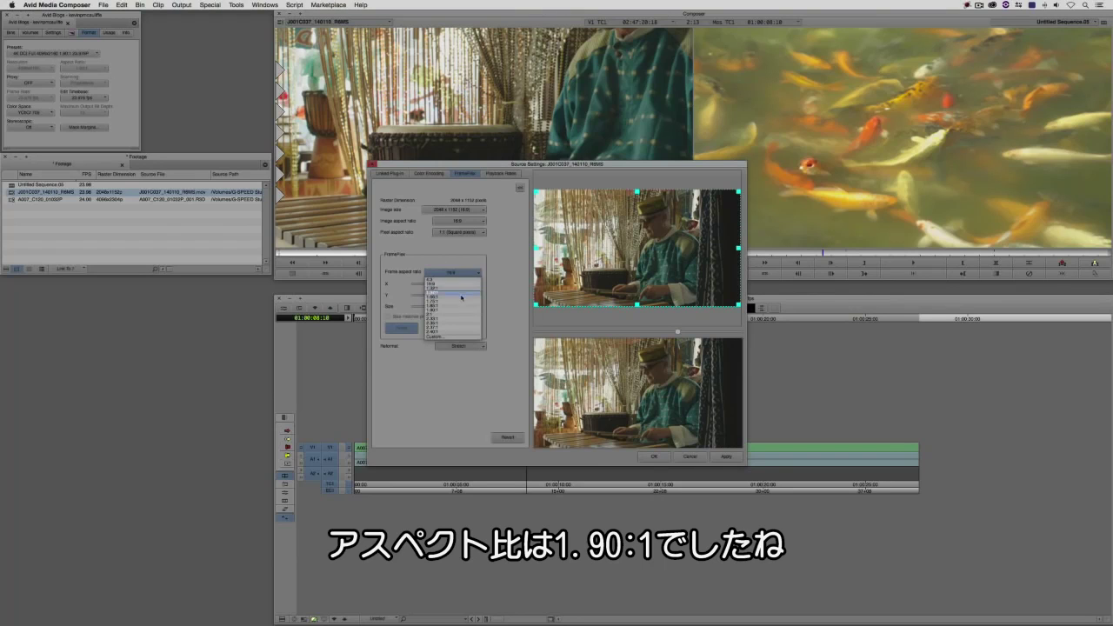
{"action": "left_click", "coordinate": [453, 298]}
{"action": "left_click", "coordinate": [726, 456]}
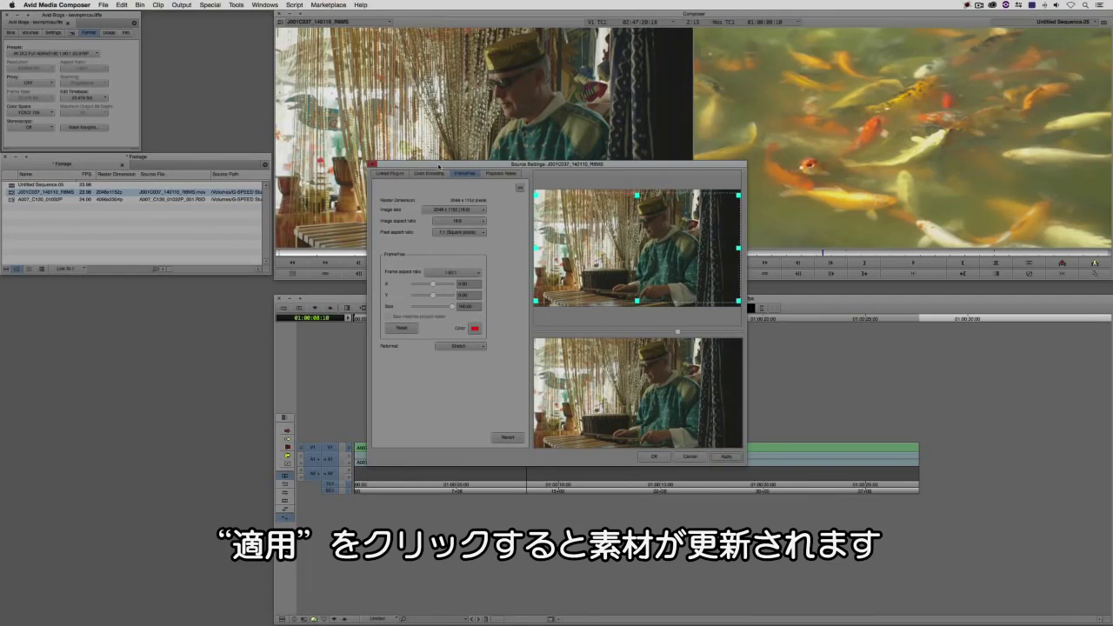
Step: Uncover the source image and open the Color Management Settings from the clip's color encoding options
{"action": "left_click_drag", "start_coordinate": [439, 166], "coordinate": [246, 256]}
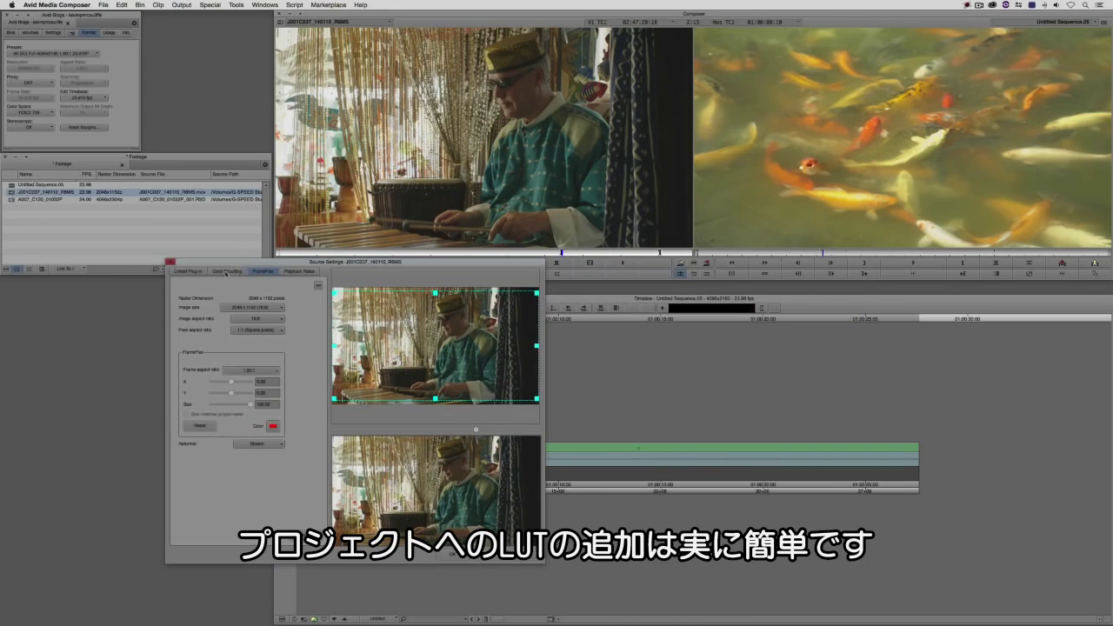
{"action": "left_click", "coordinate": [227, 272]}
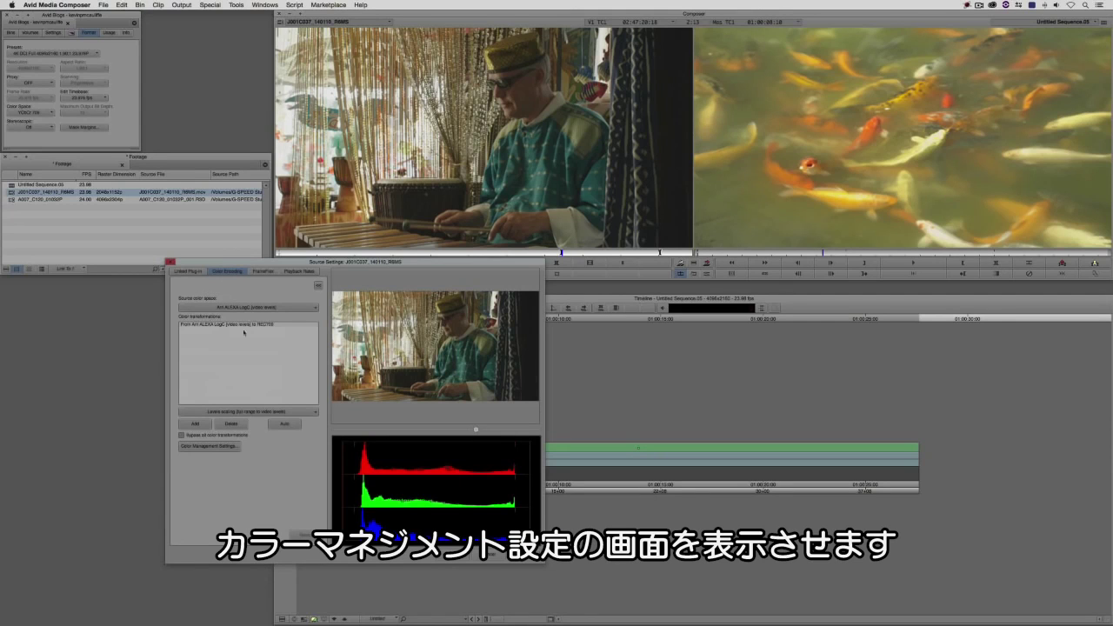
{"action": "left_click", "coordinate": [222, 446]}
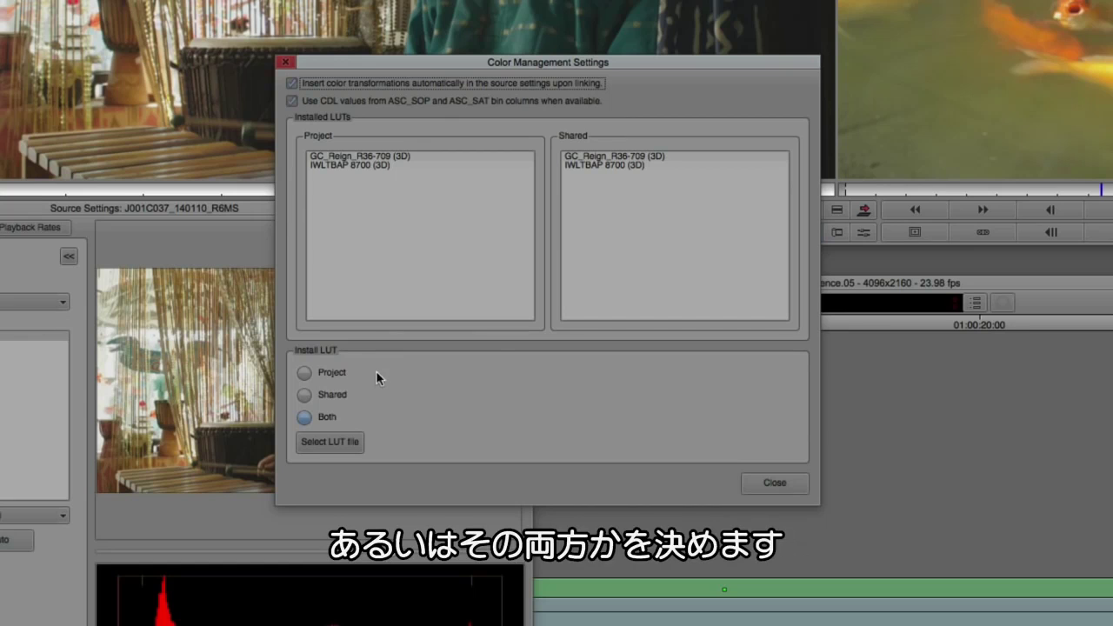
Step: Browse for a LUT file to install and select IWLTBAP 8700.cube in the LOG folder of the Desktop's IWLTBAP pack
{"action": "left_click", "coordinate": [334, 449]}
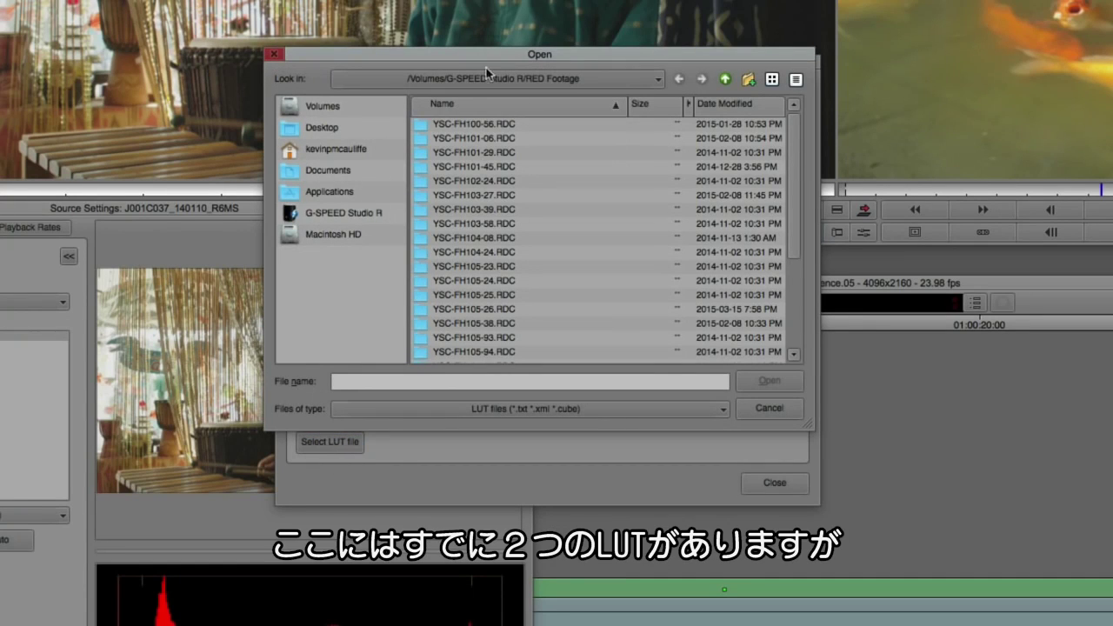
{"action": "left_click_drag", "start_coordinate": [460, 53], "coordinate": [533, 118]}
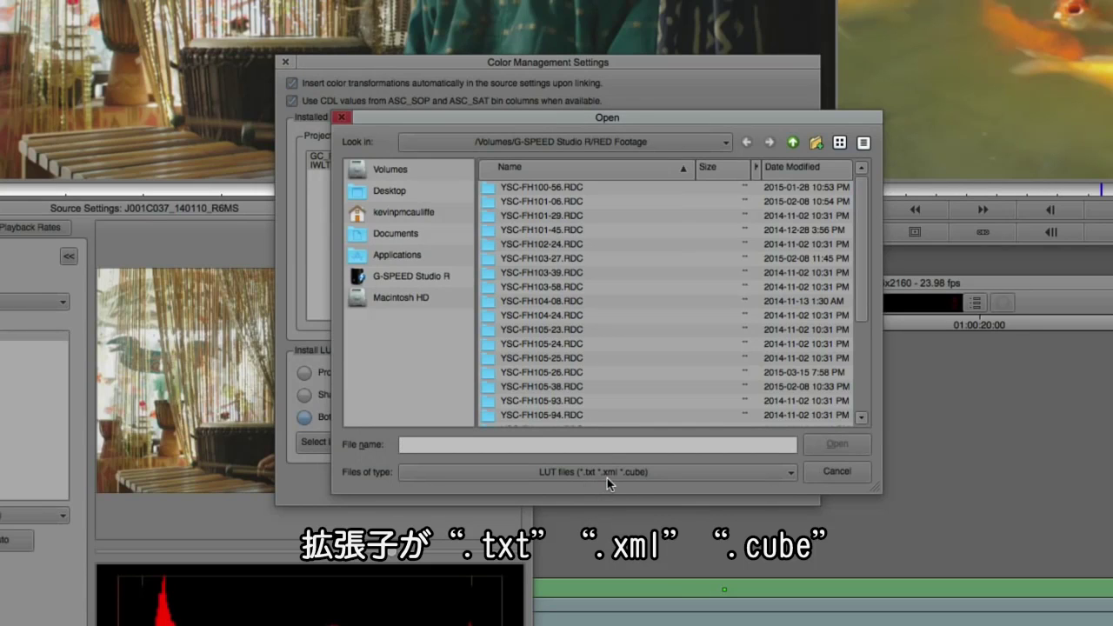
{"action": "left_click", "coordinate": [385, 190]}
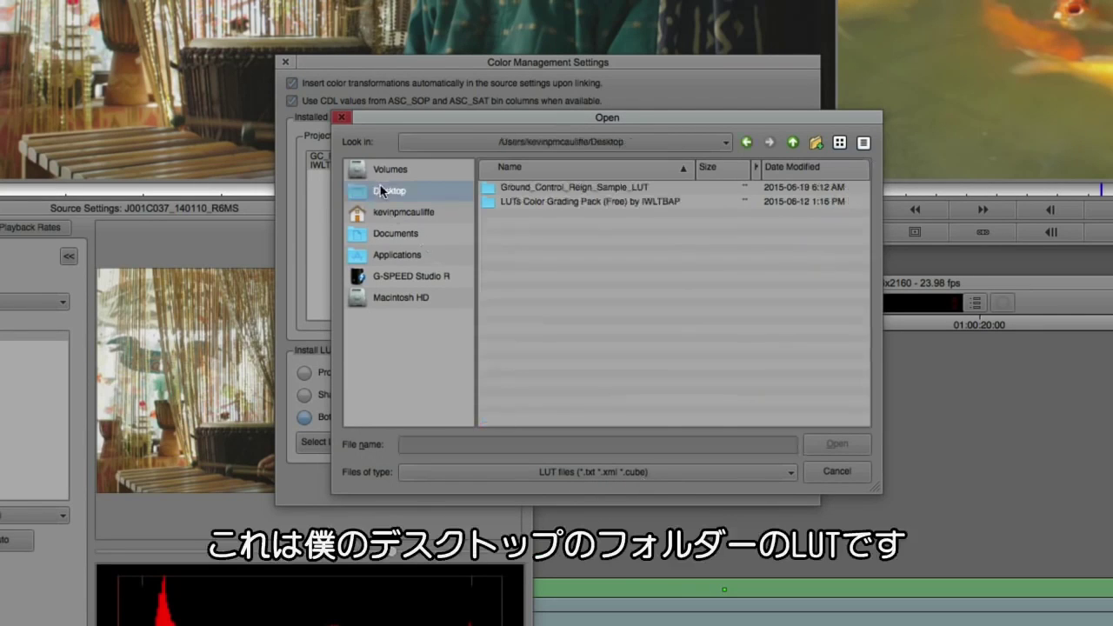
{"action": "double_click", "coordinate": [519, 201]}
{"action": "double_click", "coordinate": [556, 187]}
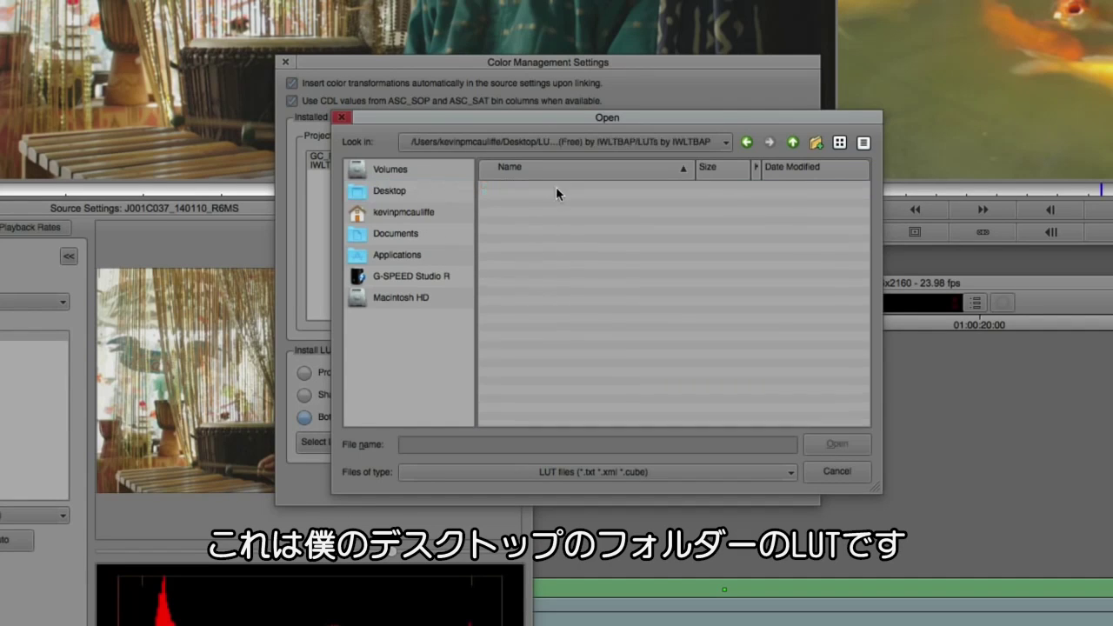
{"action": "double_click", "coordinate": [521, 185]}
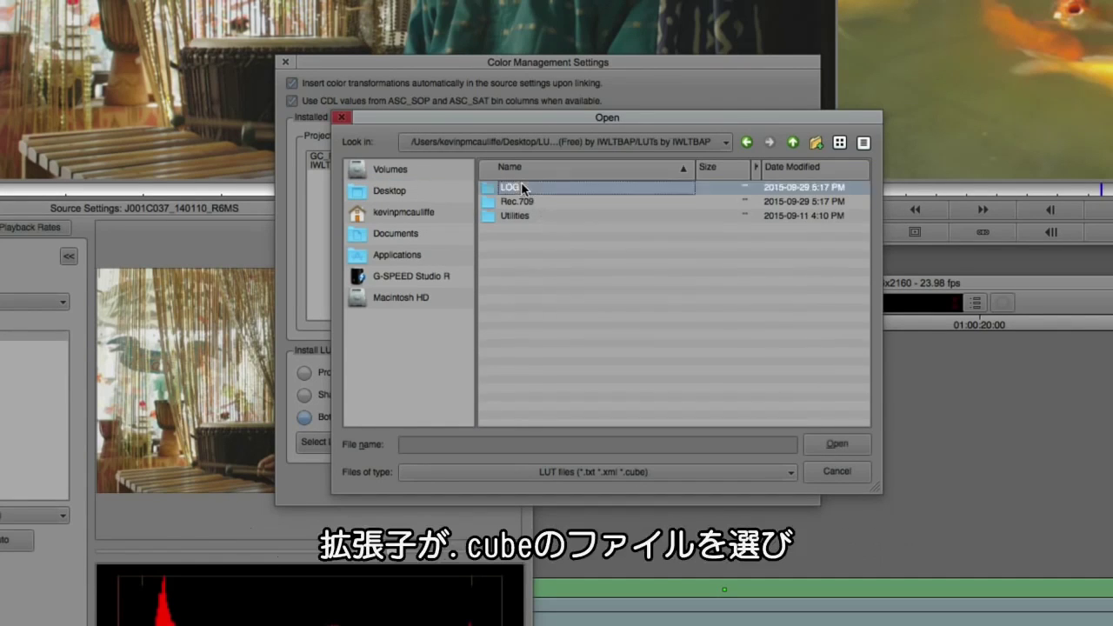
{"action": "left_click", "coordinate": [573, 187]}
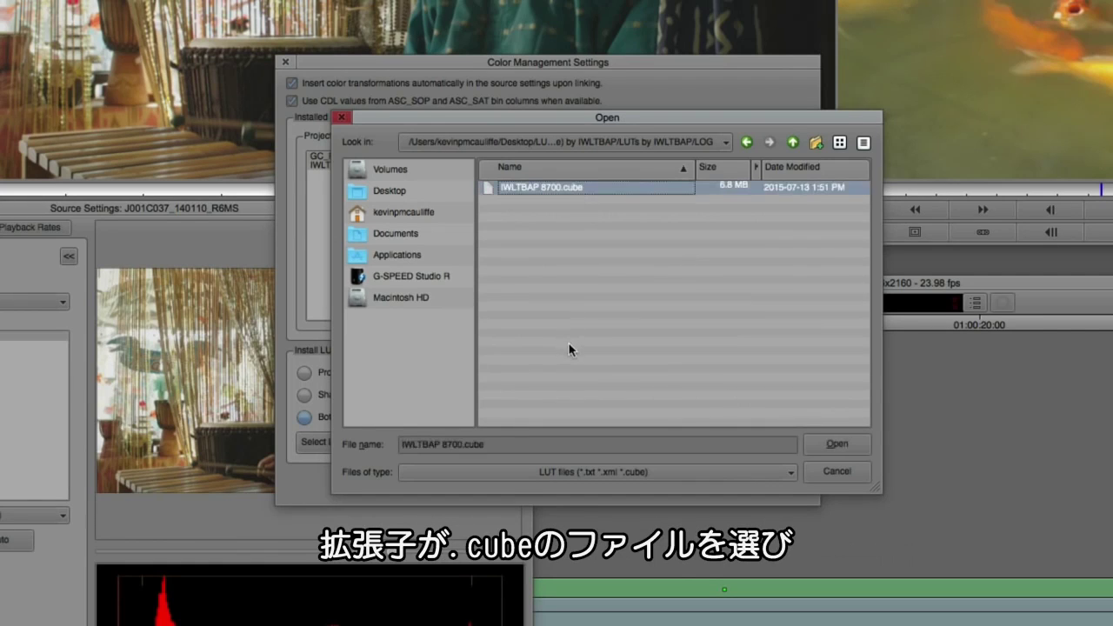
Step: Return to the Desktop and select GC_Reign_R36-709.cube in the Ground_Control_Reign_Sample_LUT folder instead
{"action": "left_click", "coordinate": [793, 142]}
{"action": "left_click", "coordinate": [793, 143]}
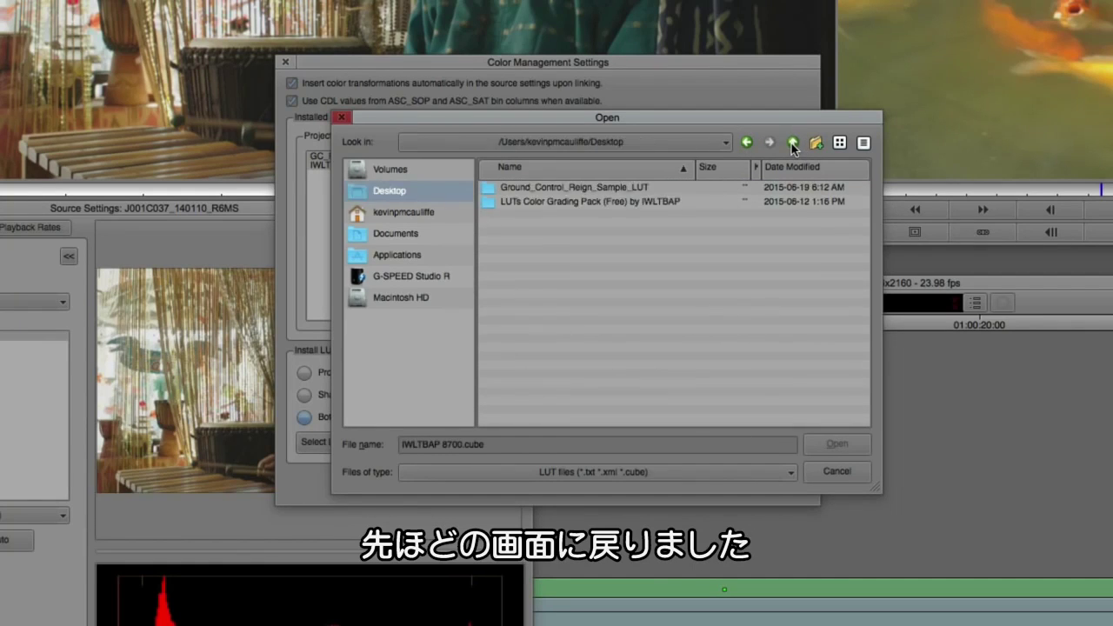
{"action": "double_click", "coordinate": [559, 185]}
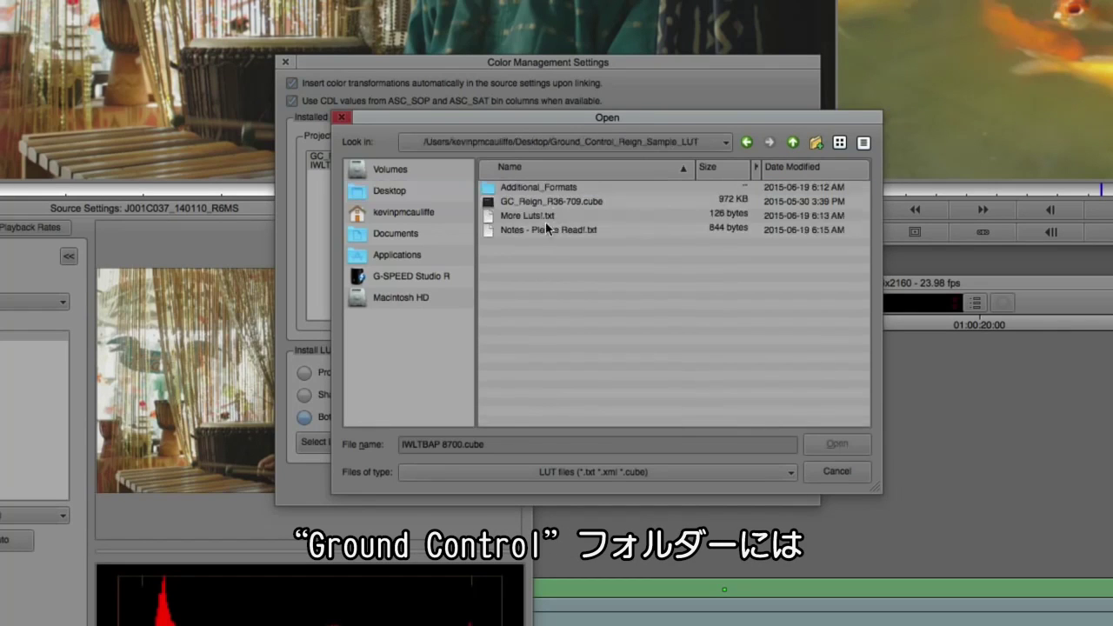
{"action": "left_click", "coordinate": [569, 202]}
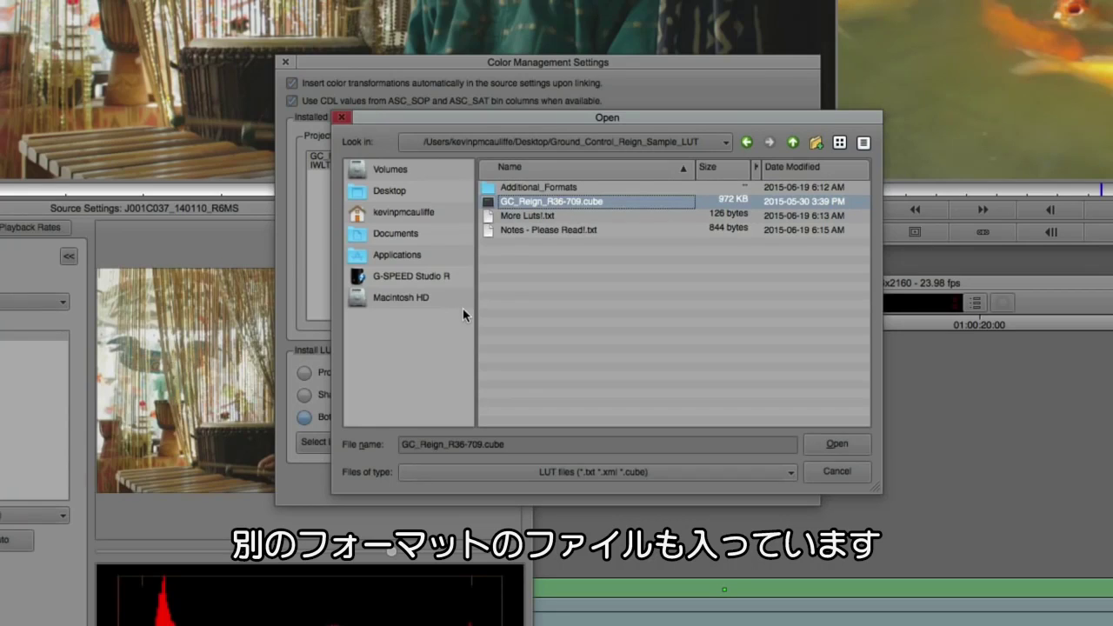
Step: Check the LUT formats in the Additional_Formats folder, return to its parent folder and reselect GC_Reign_R36-709.cube
{"action": "double_click", "coordinate": [568, 187]}
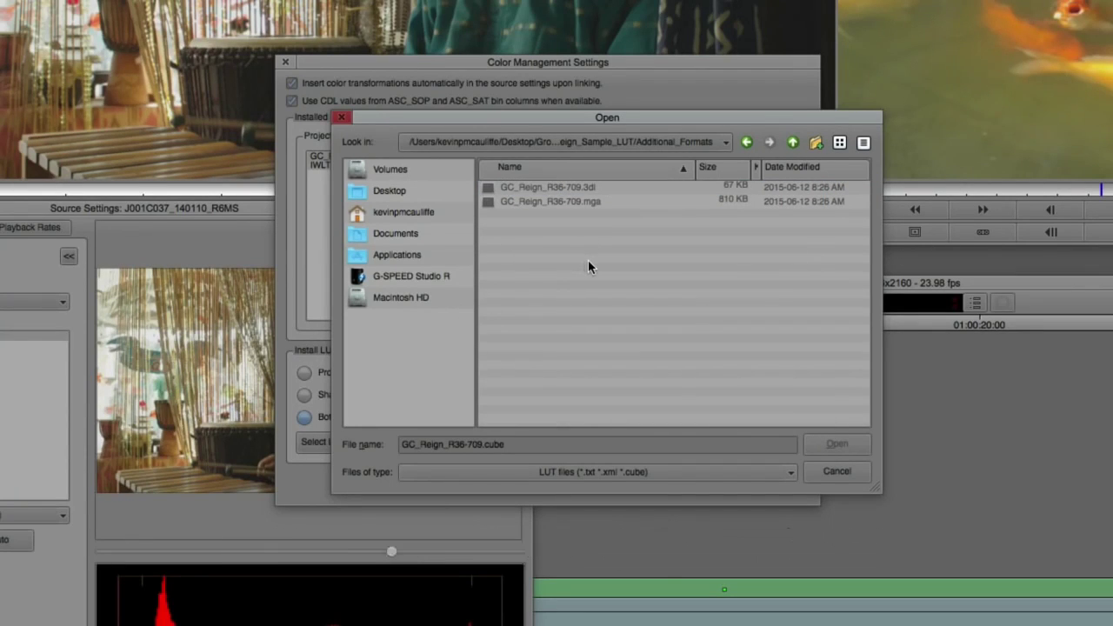
{"action": "left_click", "coordinate": [792, 143]}
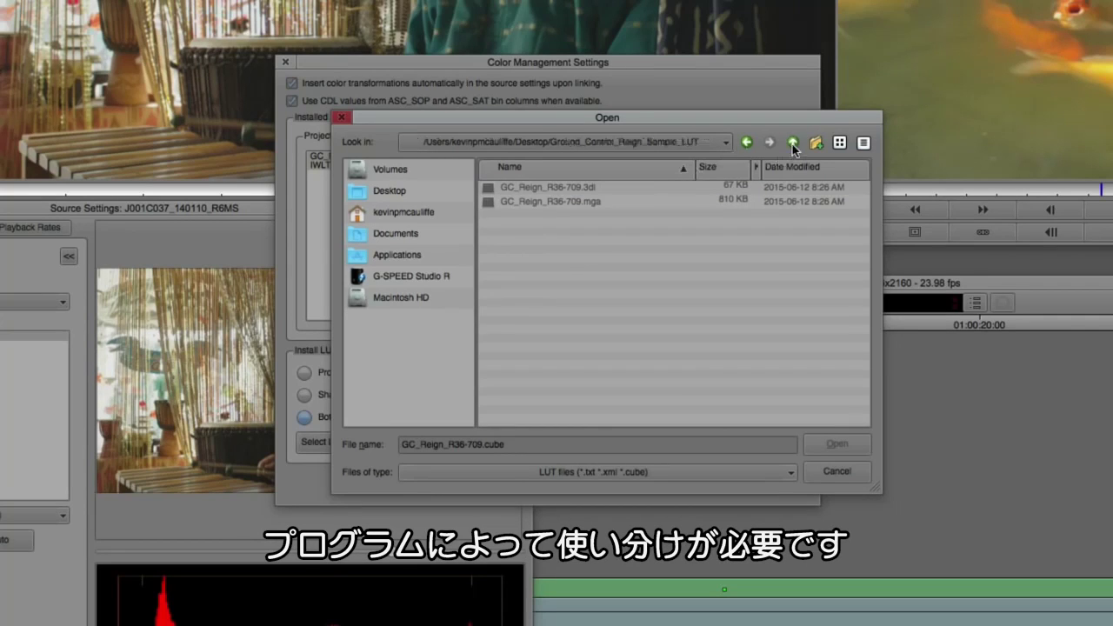
{"action": "left_click", "coordinate": [590, 202]}
Step: Move the file browser aside to view the installed project and shared LUTs, cancel it and close the Color Management Settings
{"action": "left_click_drag", "start_coordinate": [537, 118], "coordinate": [437, 222]}
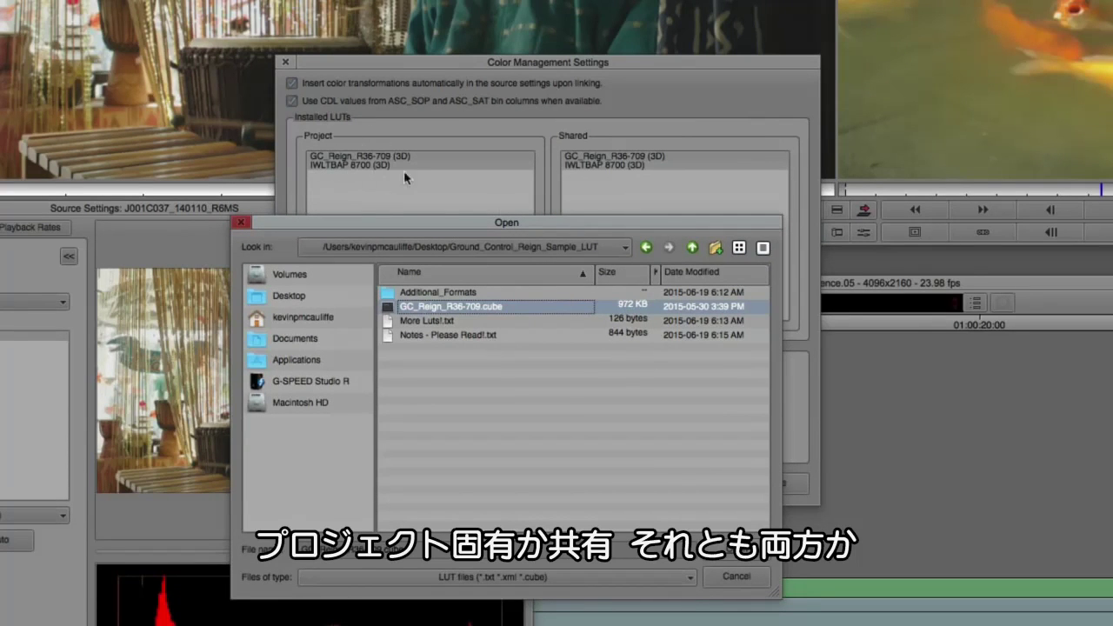
{"action": "left_click_drag", "start_coordinate": [508, 233], "coordinate": [751, 50]}
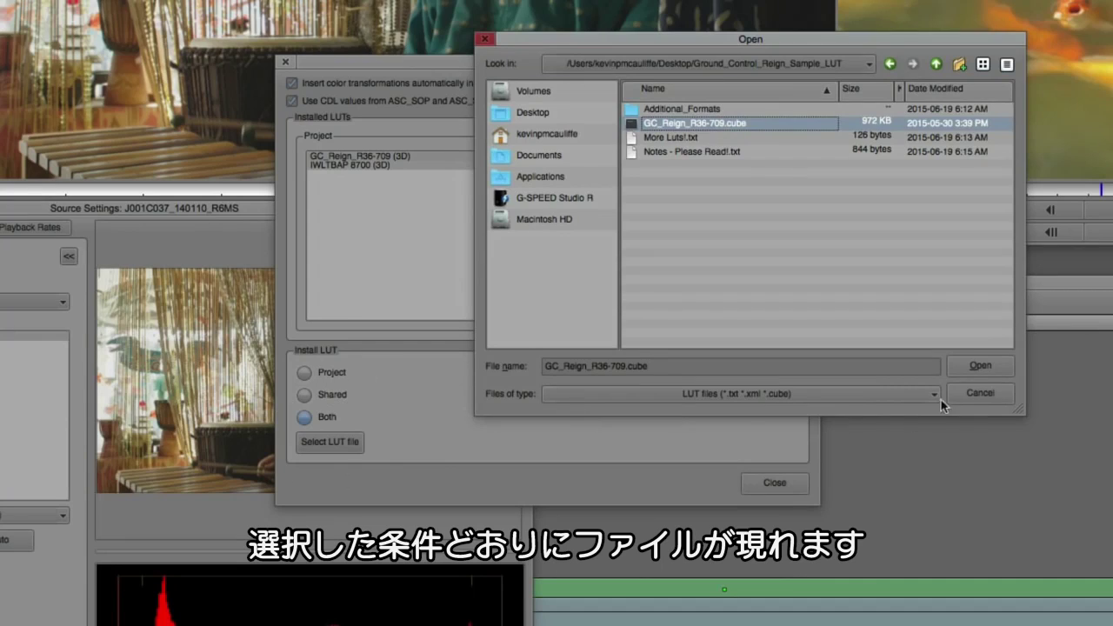
{"action": "left_click", "coordinate": [984, 394]}
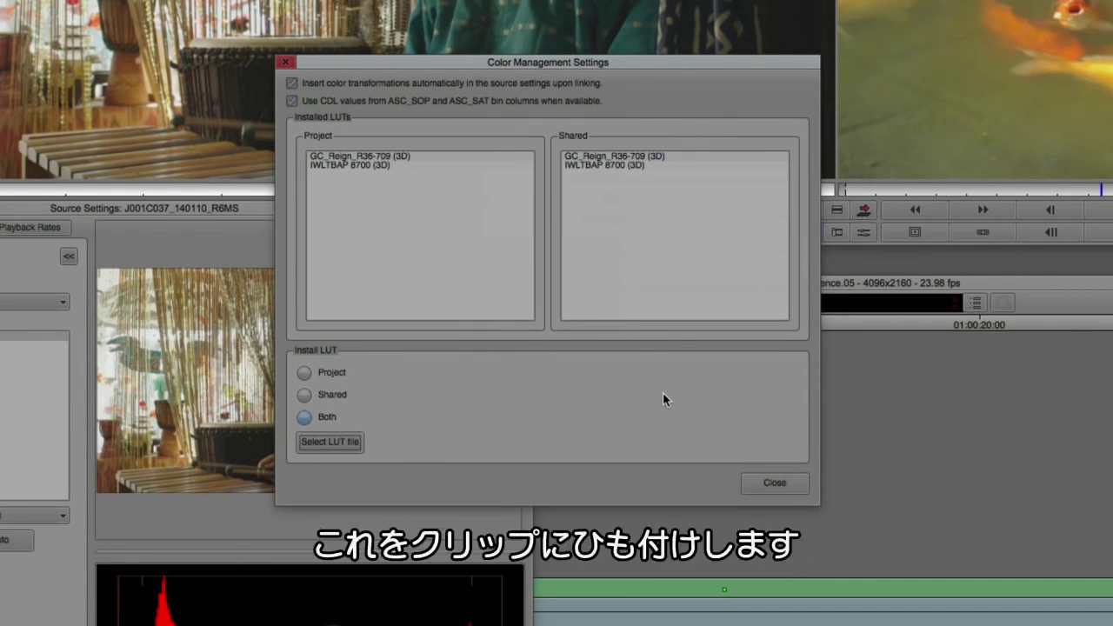
{"action": "left_click", "coordinate": [775, 482]}
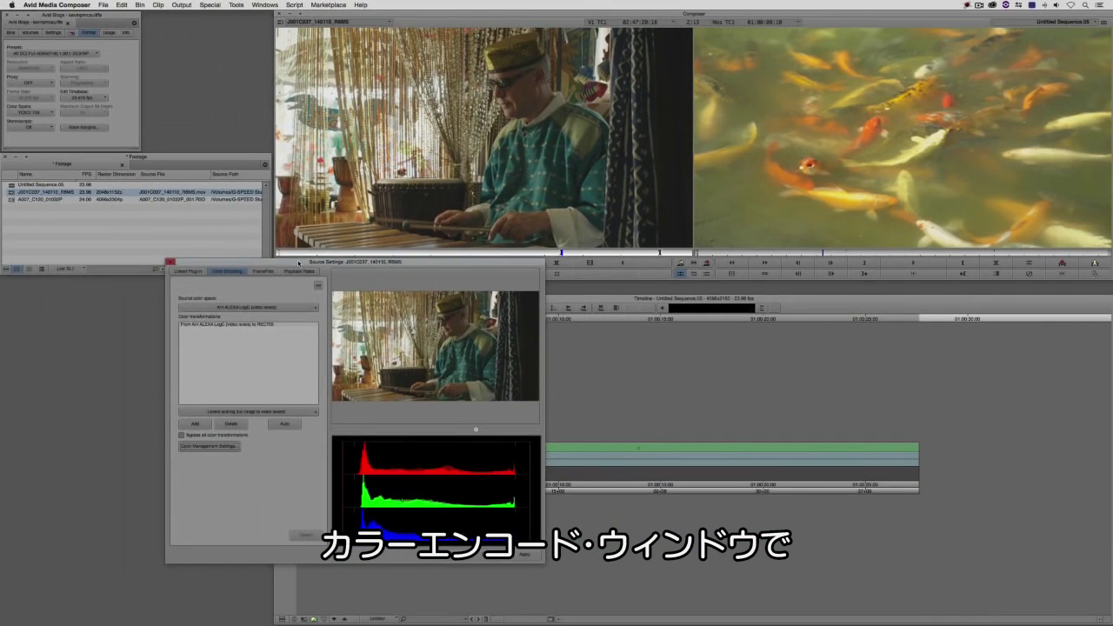
Step: Add the GC_Reign_R36-709 (3D) LUT to the ALEXA clip's color transformations in its source settings
{"action": "left_click_drag", "start_coordinate": [238, 260], "coordinate": [285, 206]}
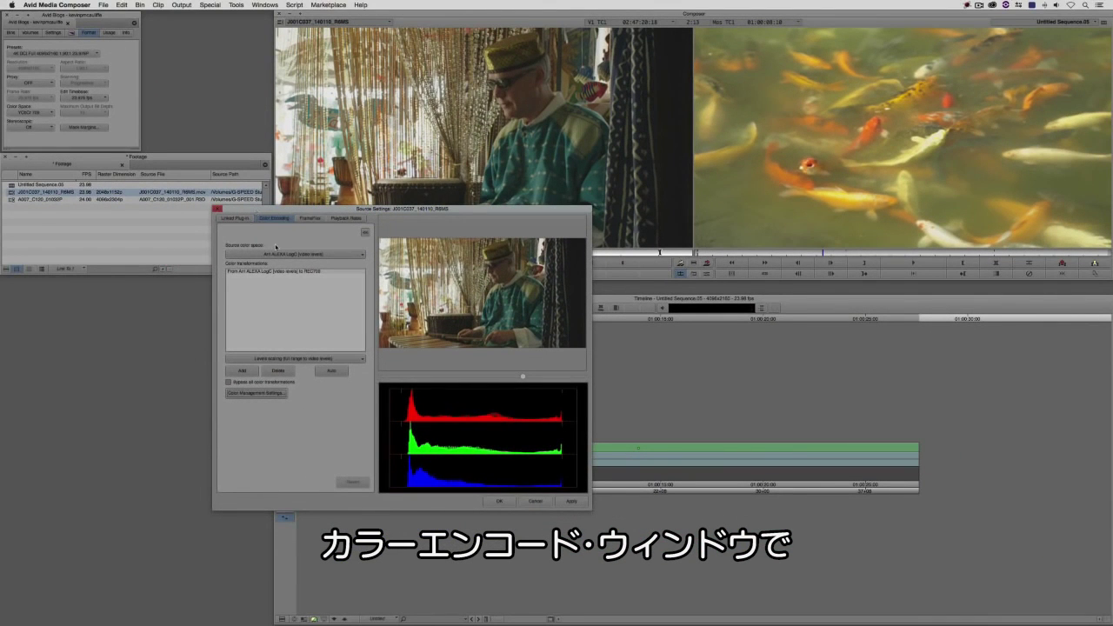
{"action": "left_click", "coordinate": [294, 358]}
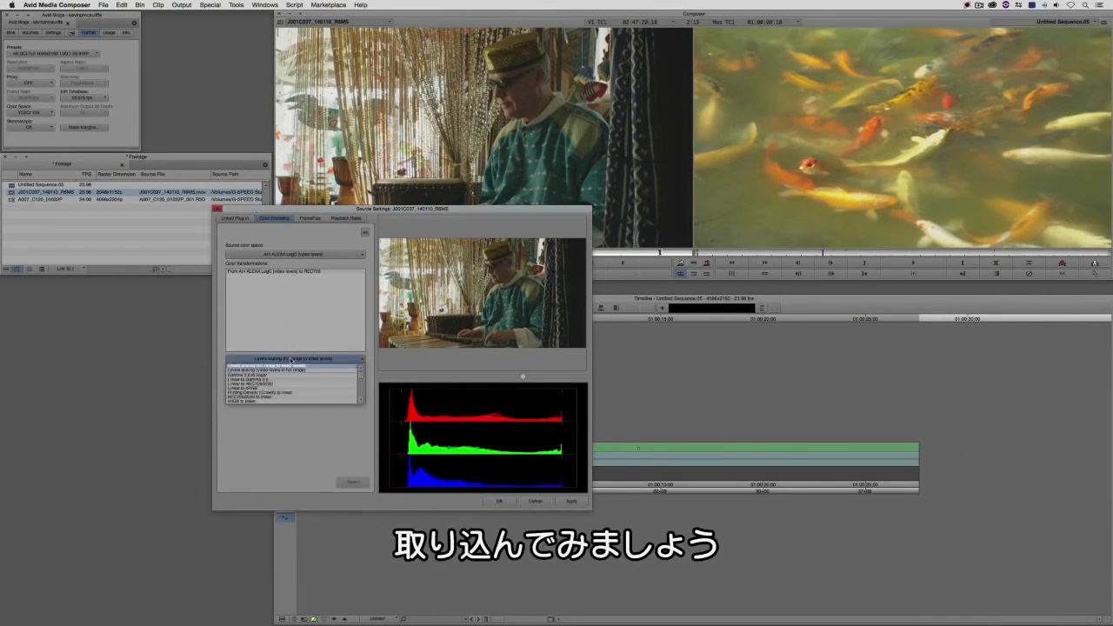
{"action": "scroll", "coordinate": [362, 379], "scroll_direction": "down", "scroll_amount": 3}
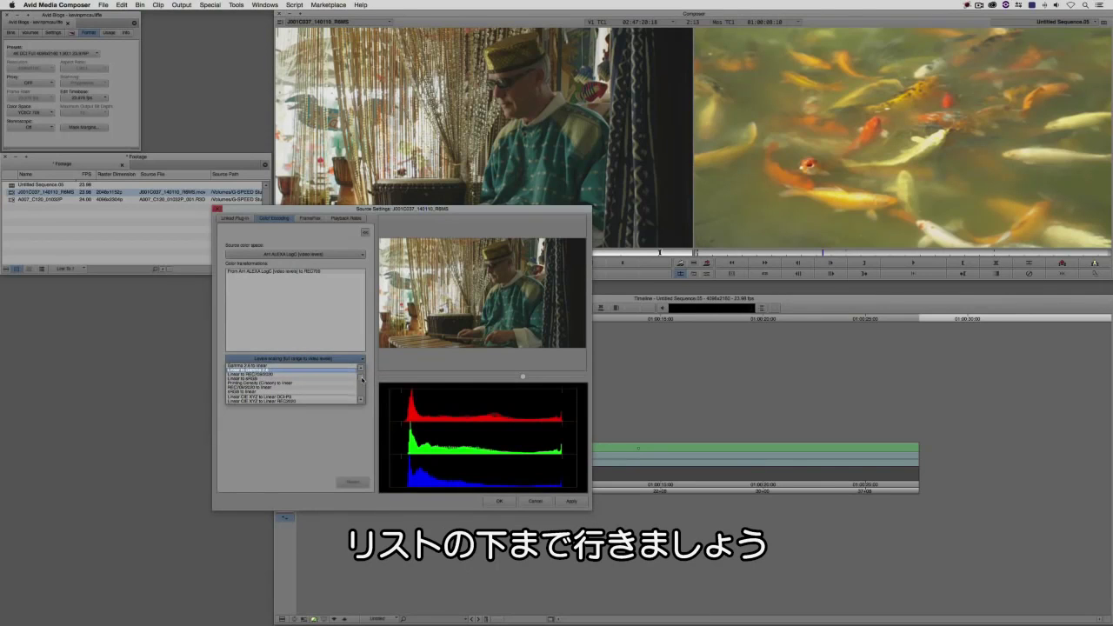
{"action": "scroll", "coordinate": [362, 379], "scroll_direction": "down", "scroll_amount": 5}
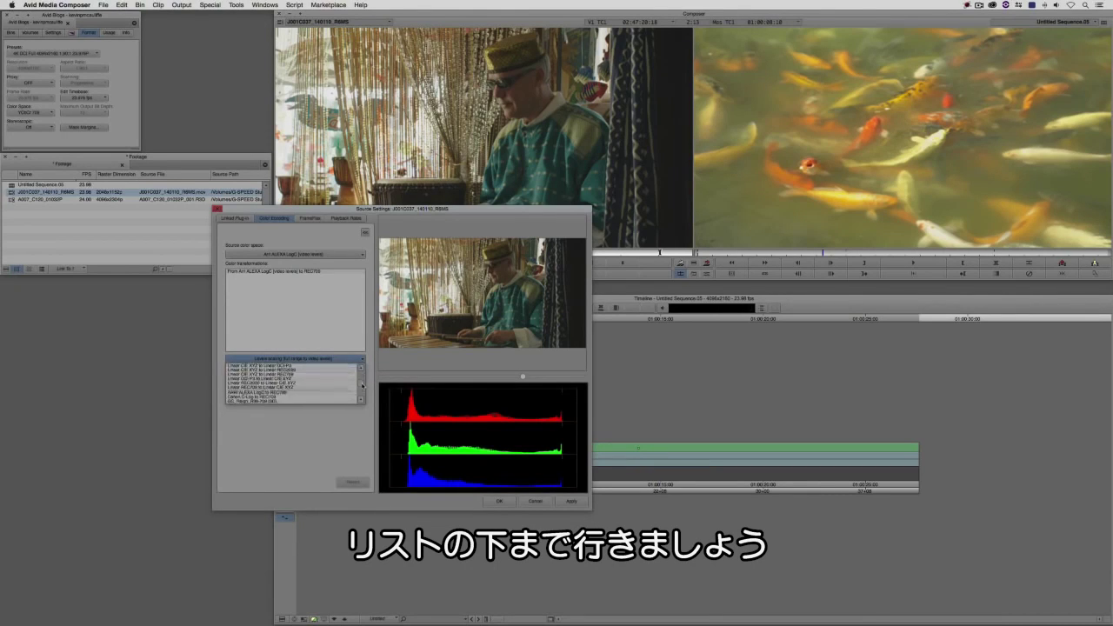
{"action": "scroll", "coordinate": [313, 388], "scroll_direction": "down", "scroll_amount": 1}
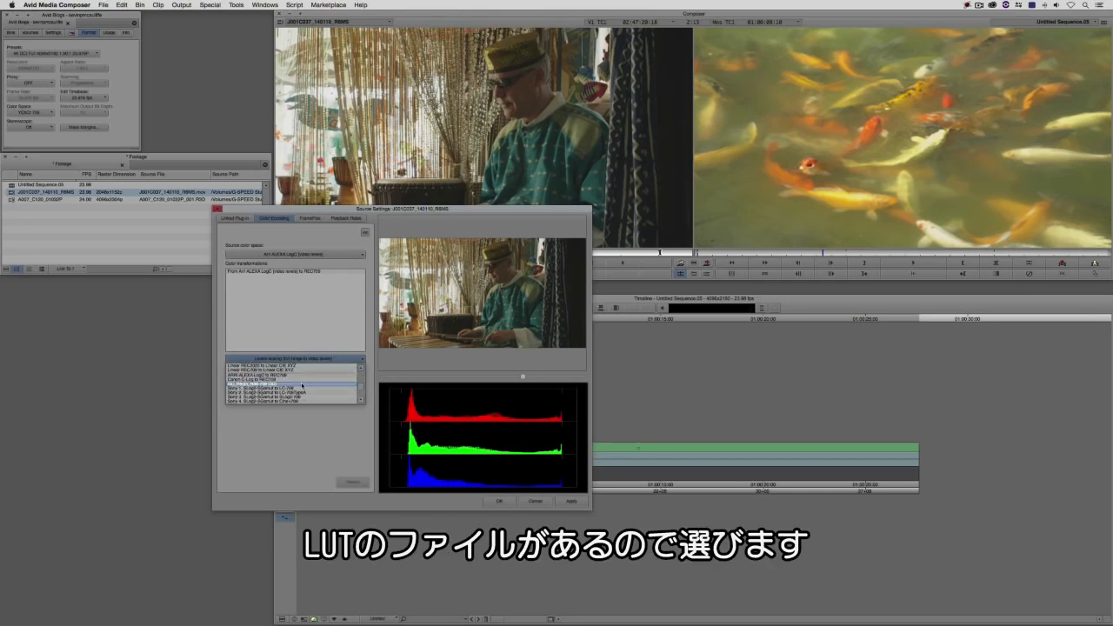
{"action": "left_click", "coordinate": [302, 385]}
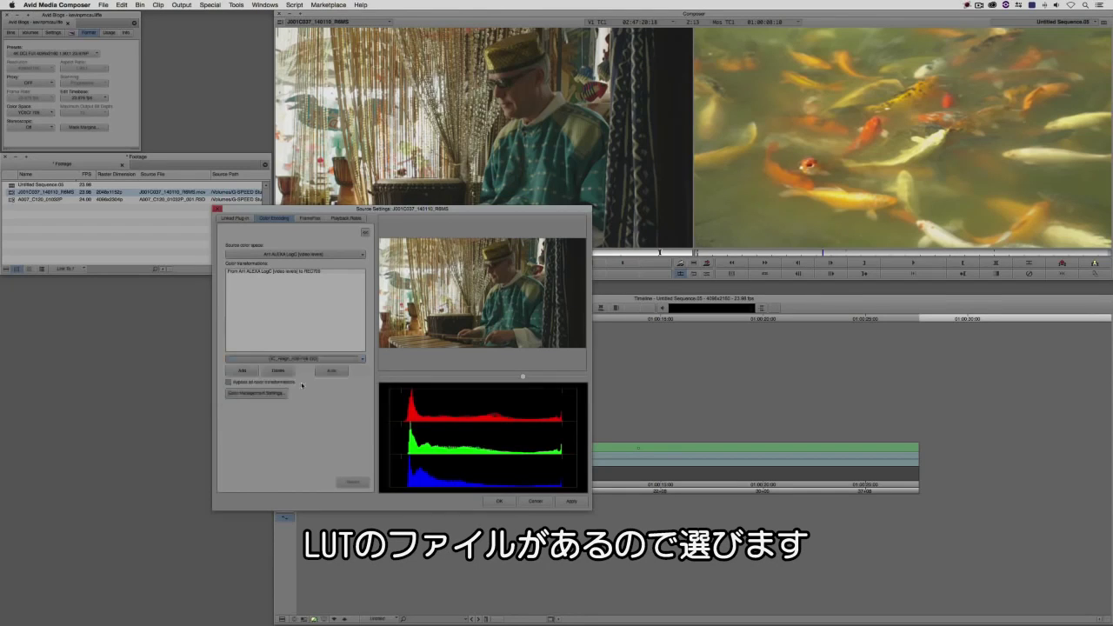
{"action": "left_click", "coordinate": [247, 372]}
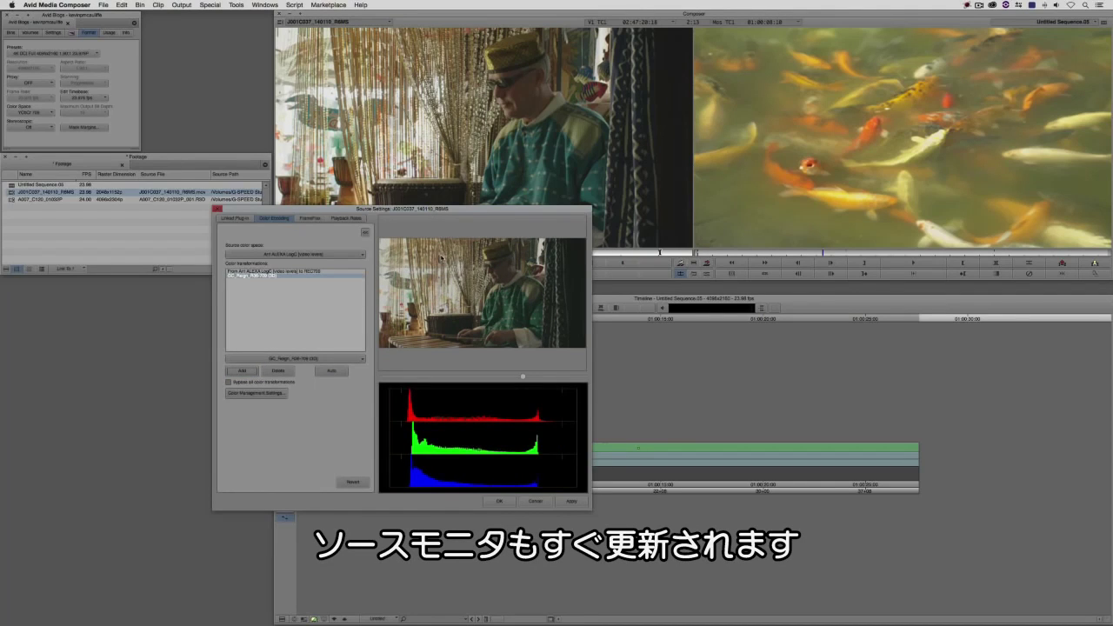
Step: Delete the GC_Reign_R36-709 transformation from the clip and check the installed LUTs in the Color Management Settings
{"action": "left_click", "coordinate": [278, 371]}
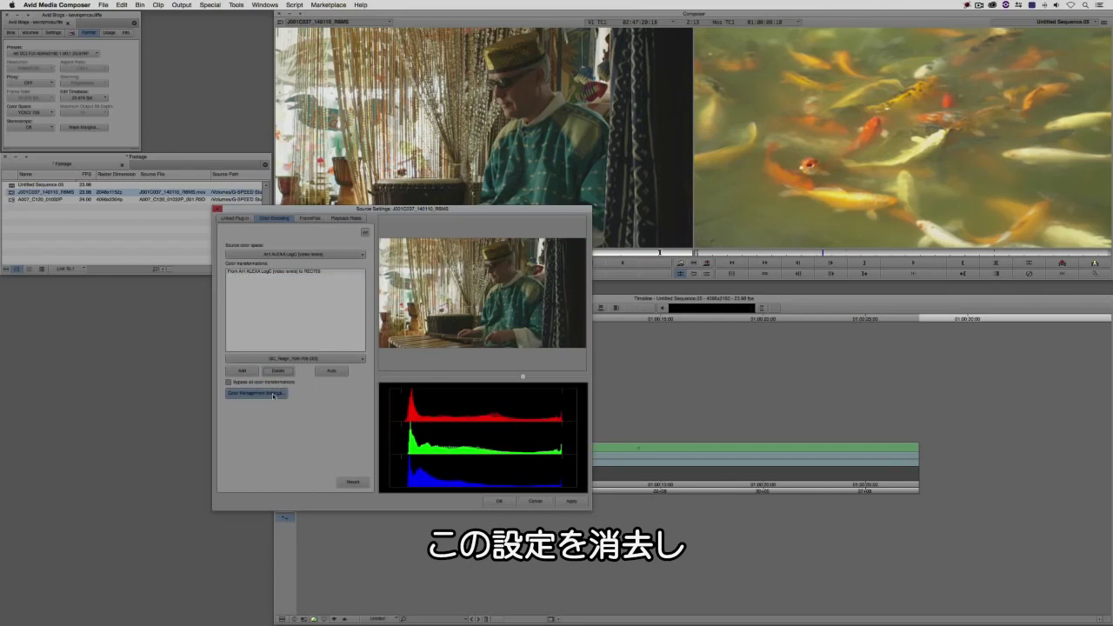
{"action": "left_click", "coordinate": [278, 394]}
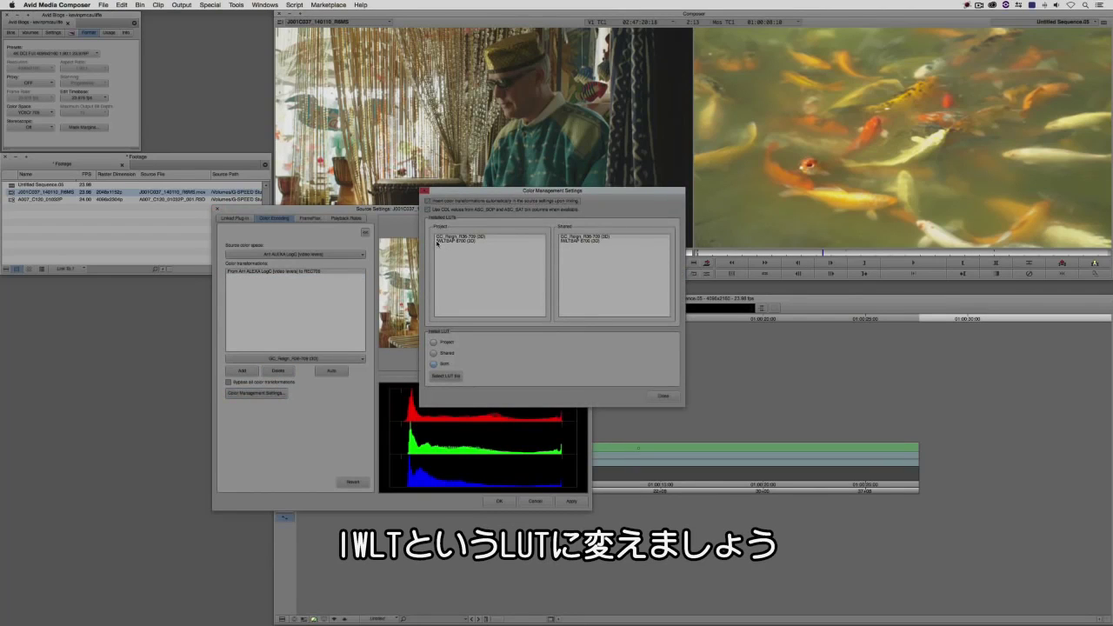
{"action": "left_click", "coordinate": [662, 396]}
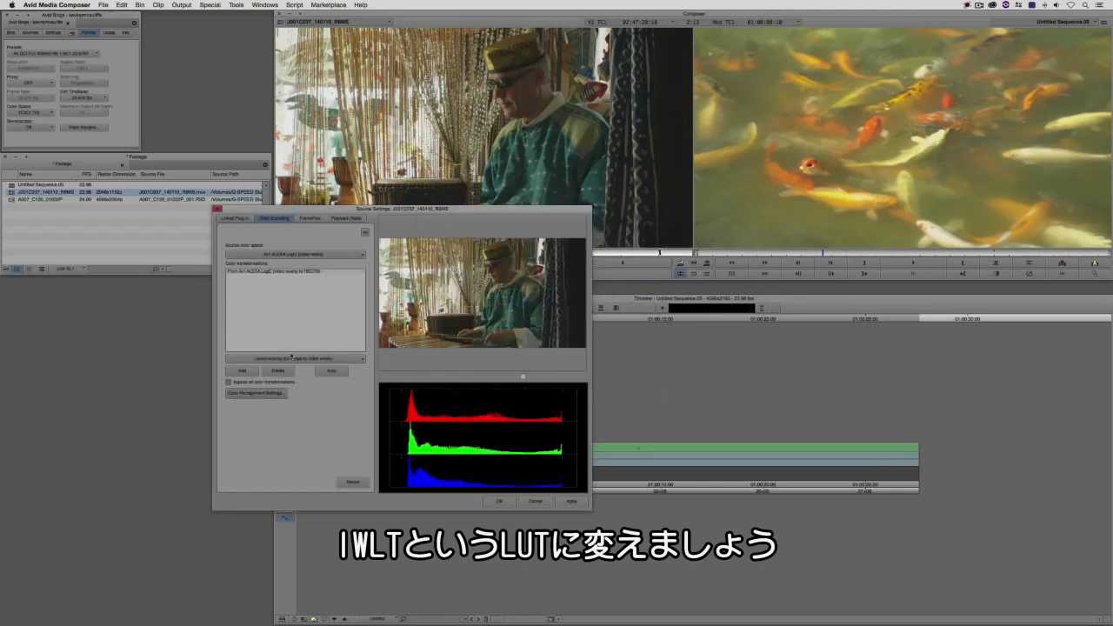
Step: Add the IWLTBAP 8700 (3D) LUT to the ALEXA clip's color transformations, apply it, and review earlier frames in the source monitor
{"action": "left_click", "coordinate": [273, 359]}
{"action": "scroll", "coordinate": [339, 389], "scroll_direction": "down", "scroll_amount": 5}
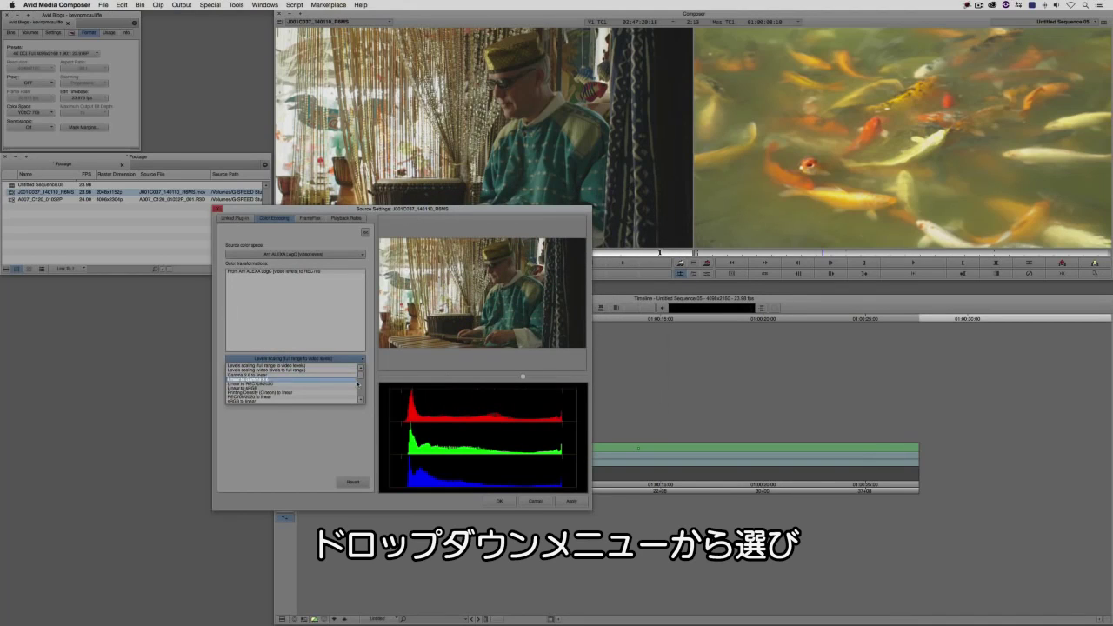
{"action": "scroll", "coordinate": [339, 390], "scroll_direction": "down", "scroll_amount": 8}
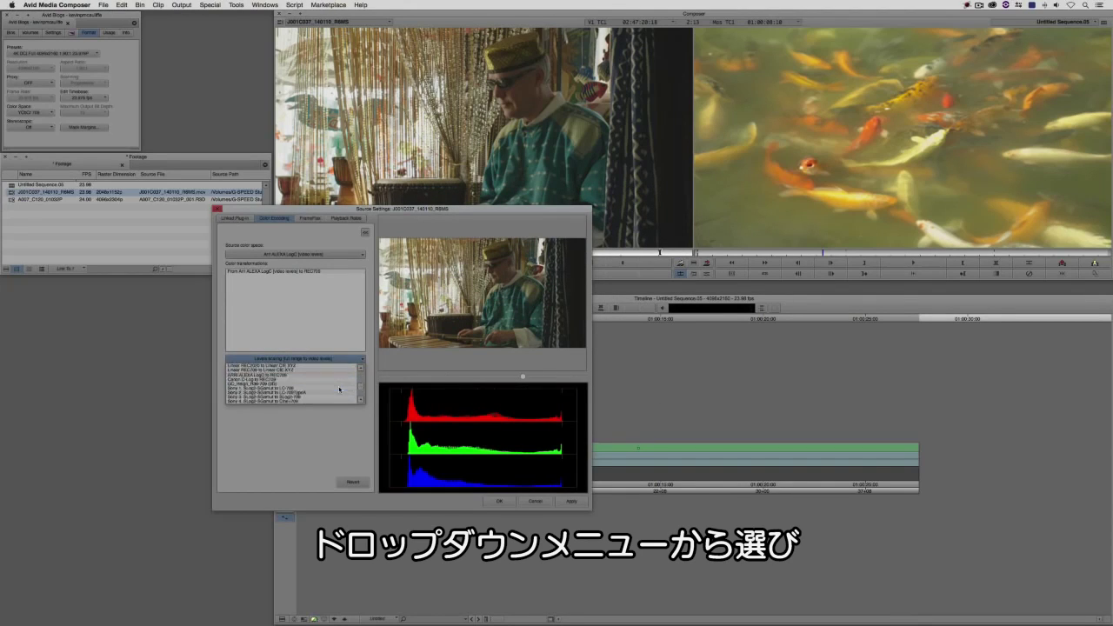
{"action": "left_click", "coordinate": [331, 392]}
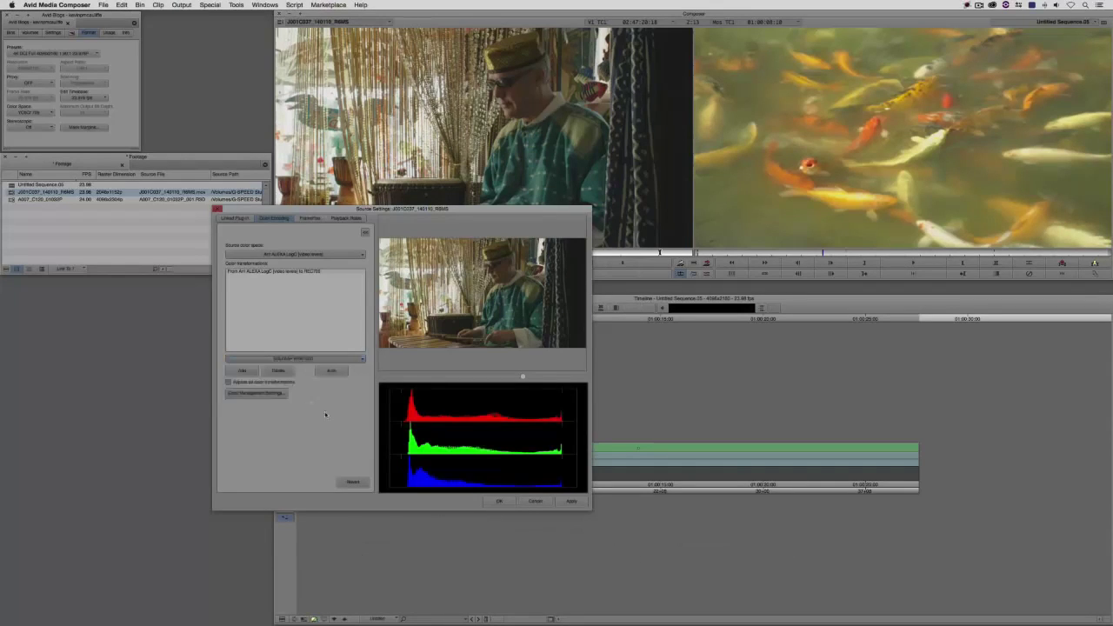
{"action": "left_click", "coordinate": [244, 372]}
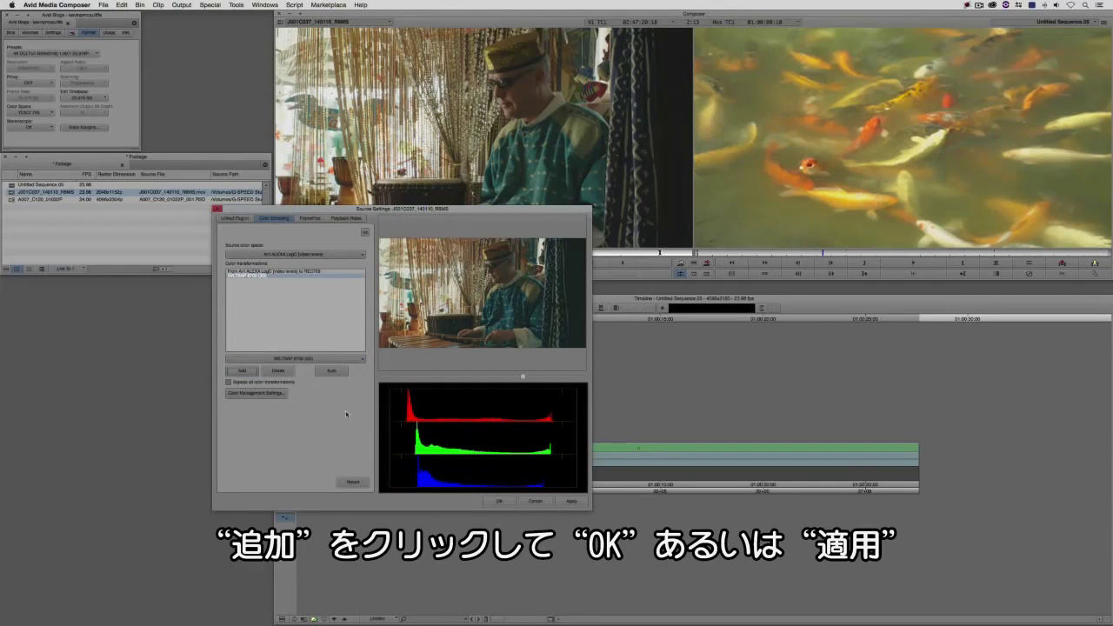
{"action": "left_click", "coordinate": [570, 502]}
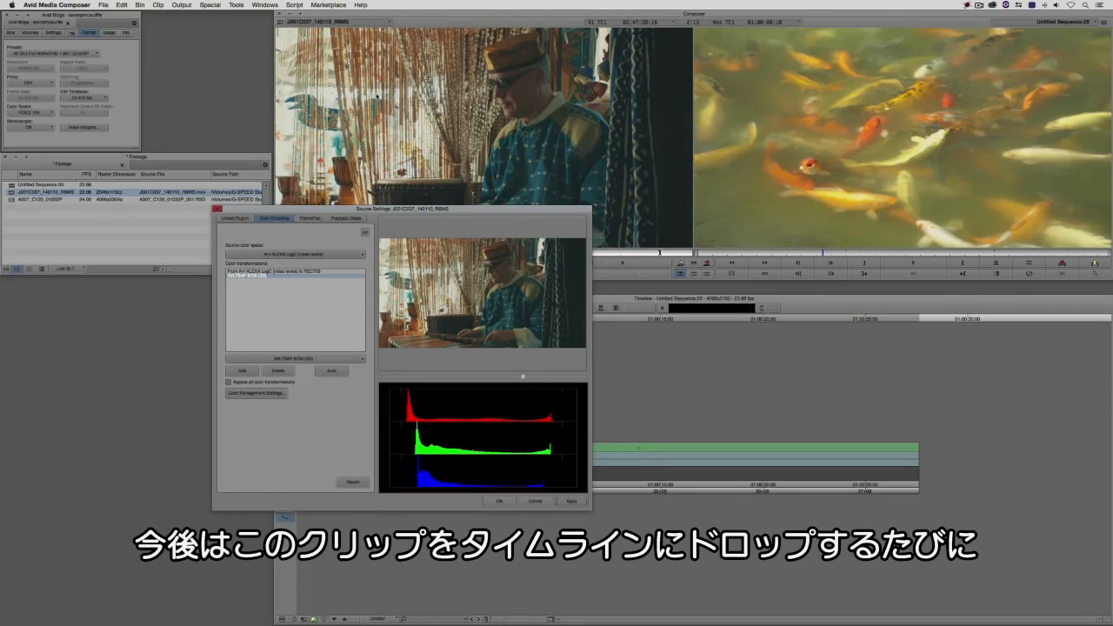
{"action": "left_click", "coordinate": [497, 502]}
{"action": "left_click", "coordinate": [427, 272]}
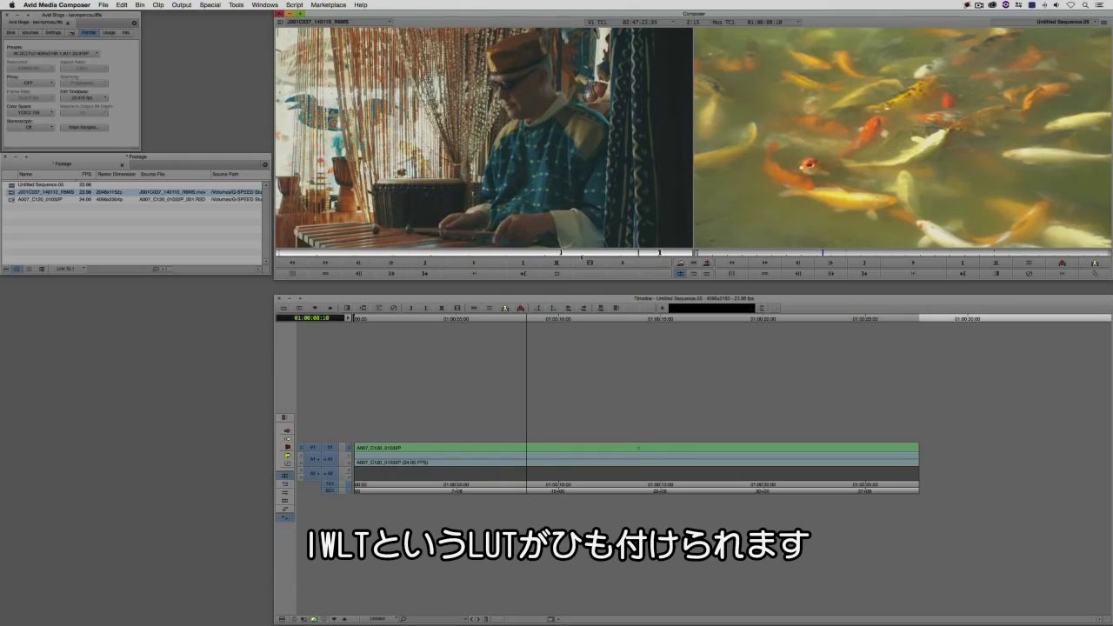
{"action": "left_click", "coordinate": [304, 253]}
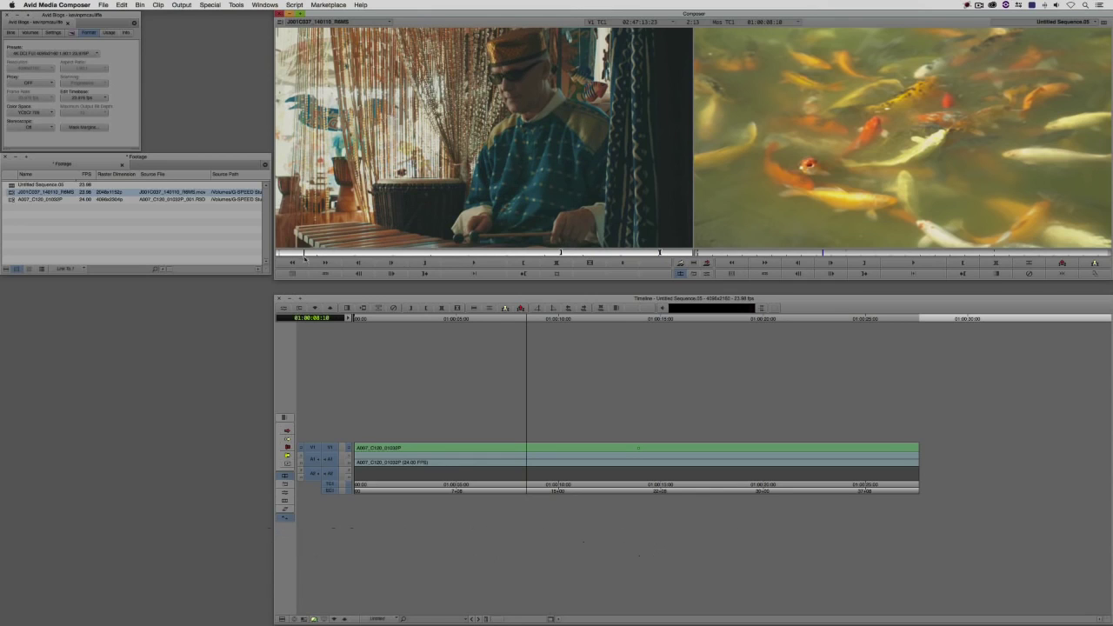
Step: Split the RED clip on the timeline's video track with edits at 01:00:08:14 and 01:00:16:23
{"action": "left_click", "coordinate": [530, 457]}
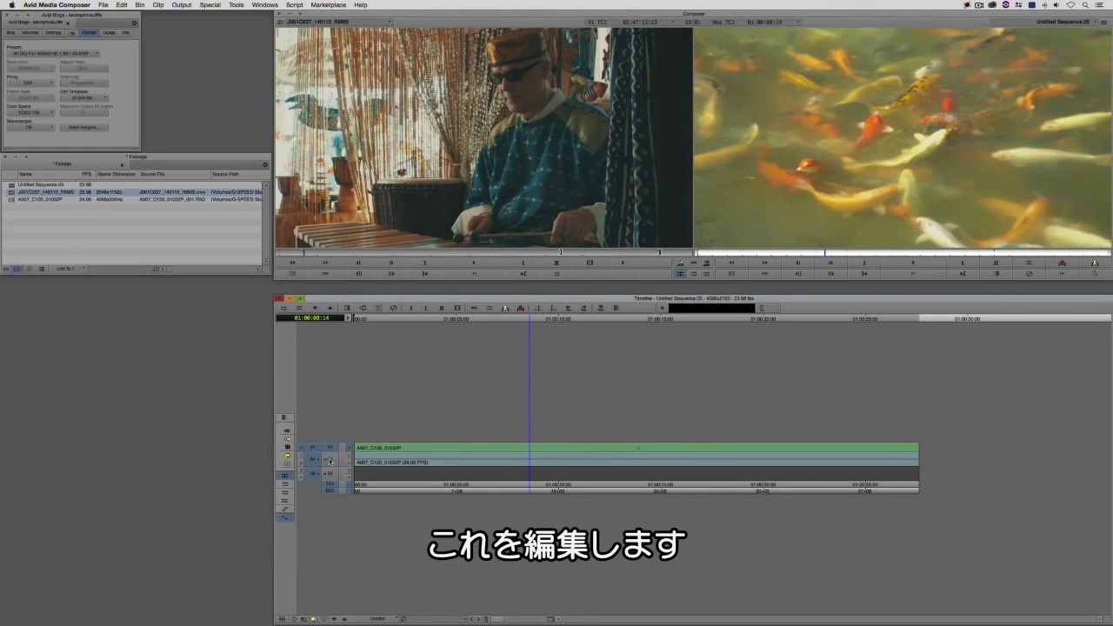
{"action": "key", "text": "h"}
{"action": "left_click", "coordinate": [701, 456]}
{"action": "key", "text": "h"}
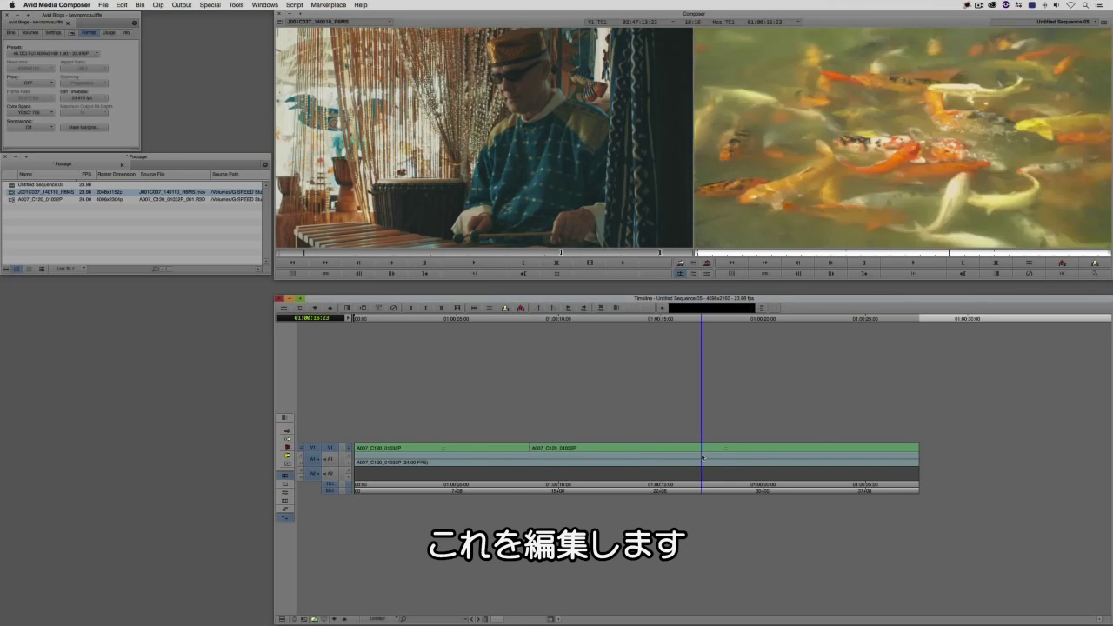
Step: Apply the Color LUT effect from the Image category to the middle segment of the RED clip and open its effect parameters
{"action": "key", "text": "super+8"}
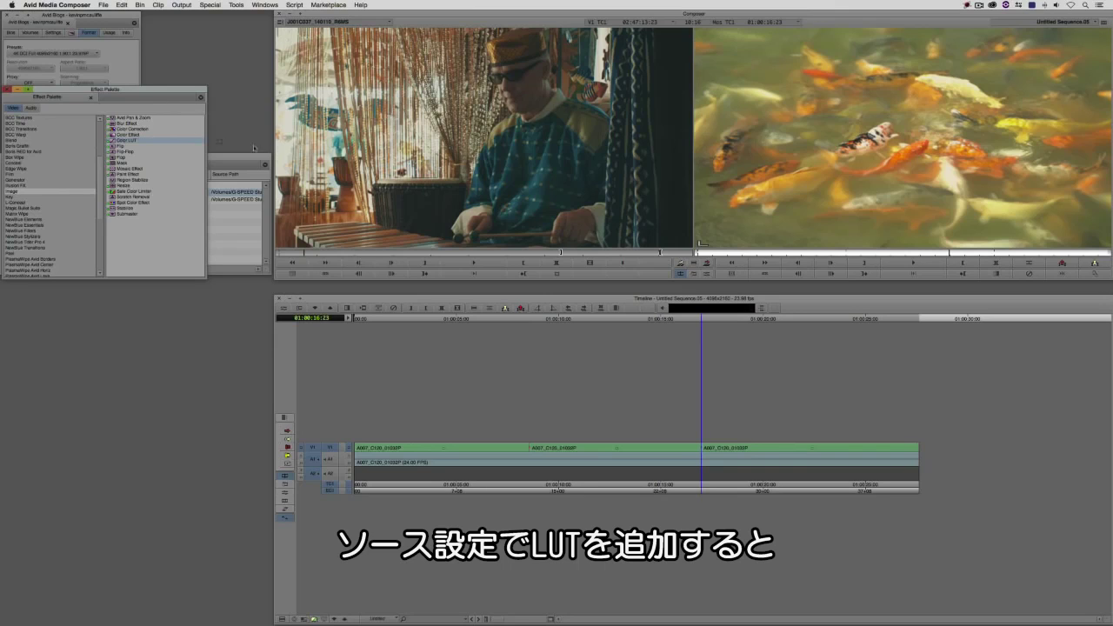
{"action": "left_click", "coordinate": [621, 456]}
{"action": "double_click", "coordinate": [619, 449]}
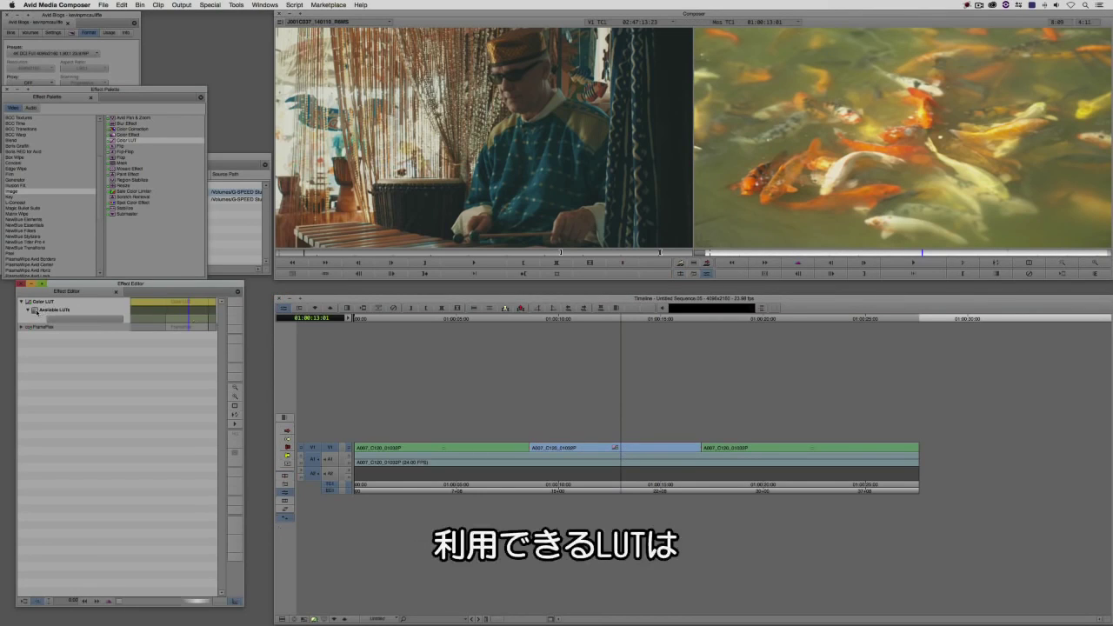
Step: Try IWLTBAP 8700 (3D) as the middle segment's LUT and change it to GC_Reign_R36-709 (3D)
{"action": "left_click", "coordinate": [76, 320]}
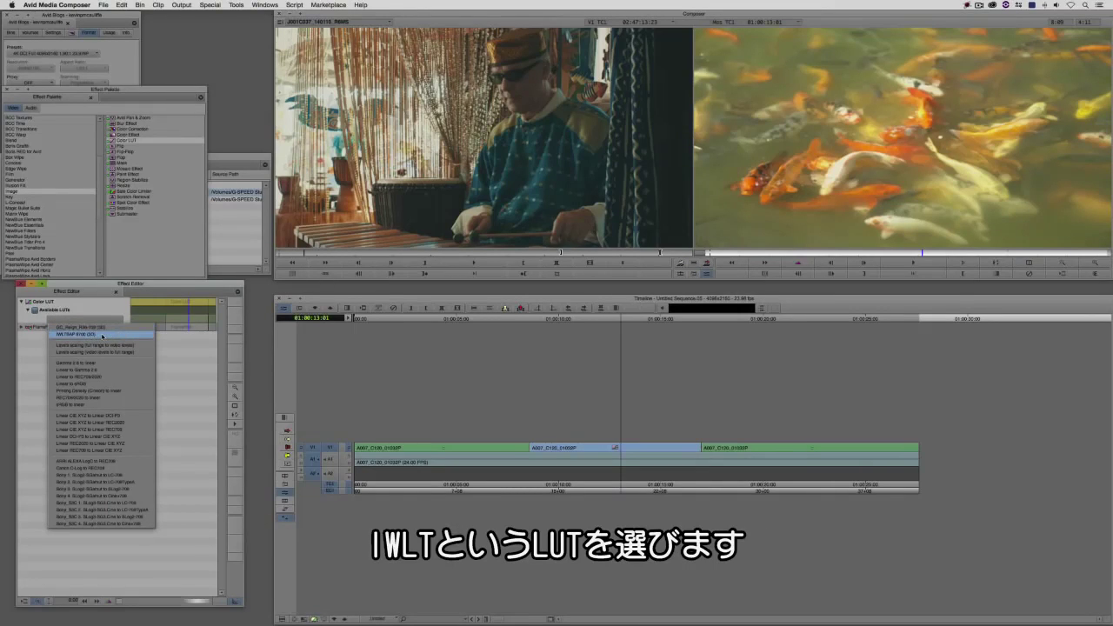
{"action": "left_click", "coordinate": [102, 336]}
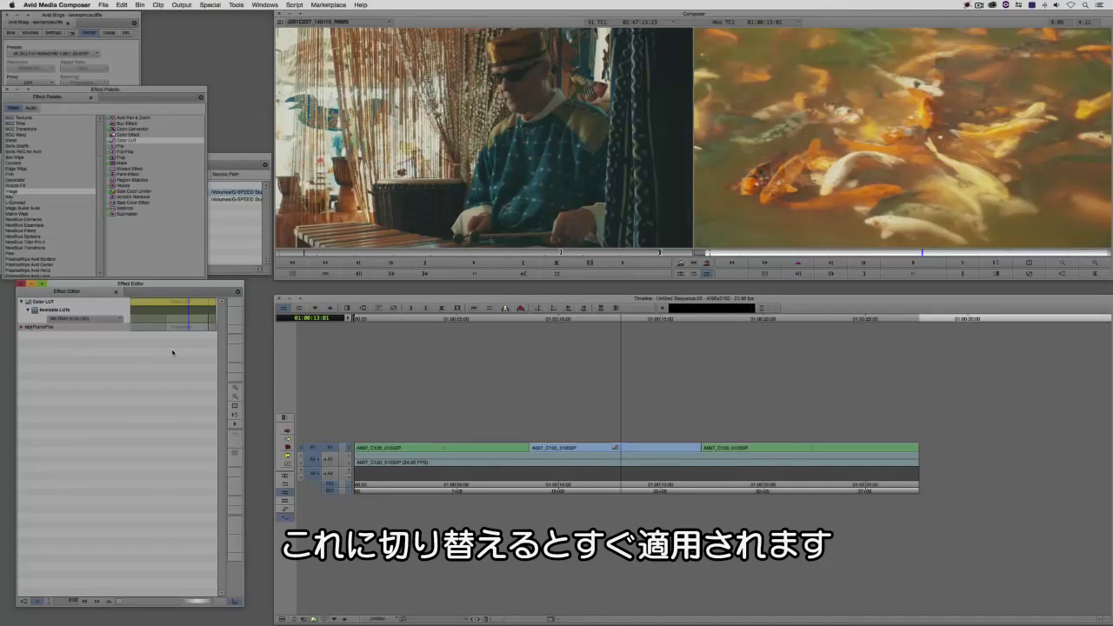
{"action": "left_click", "coordinate": [86, 319]}
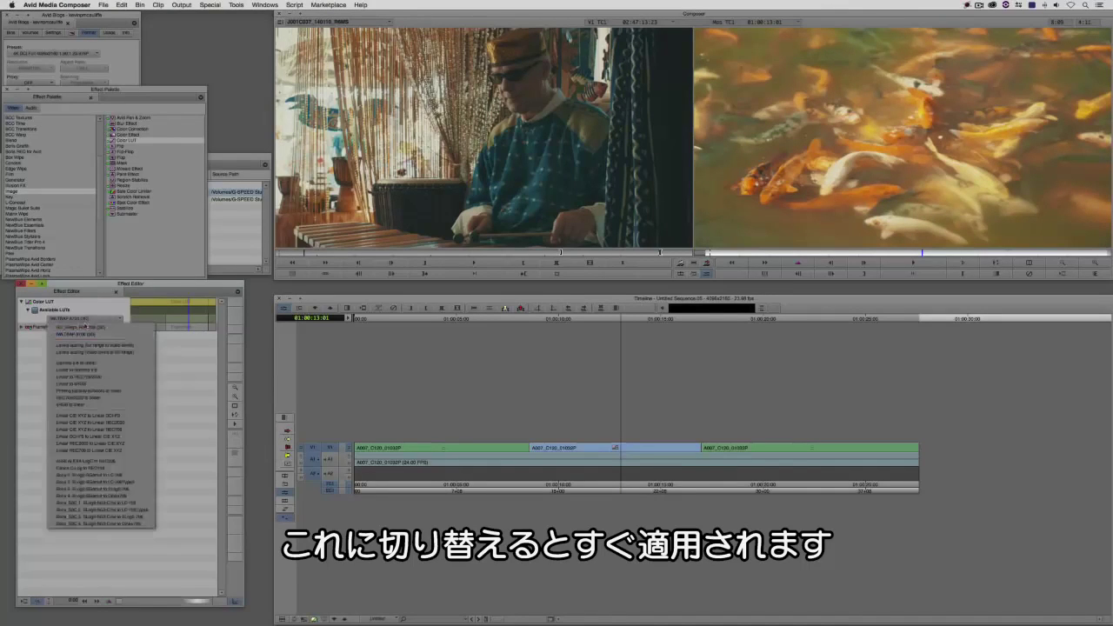
{"action": "left_click", "coordinate": [85, 327]}
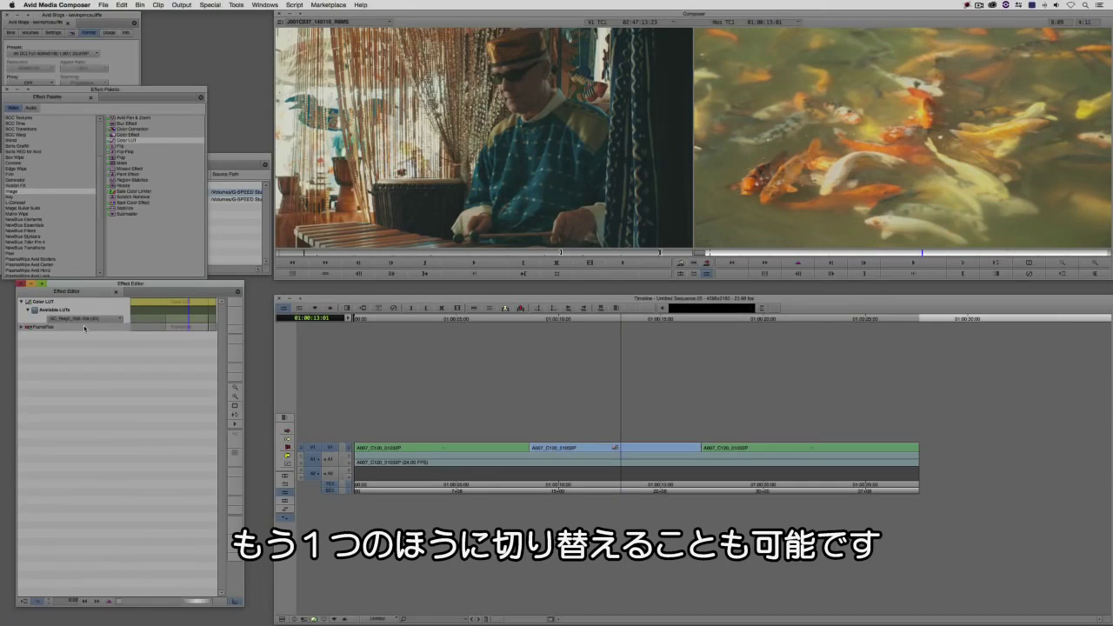
{"action": "left_click", "coordinate": [35, 310]}
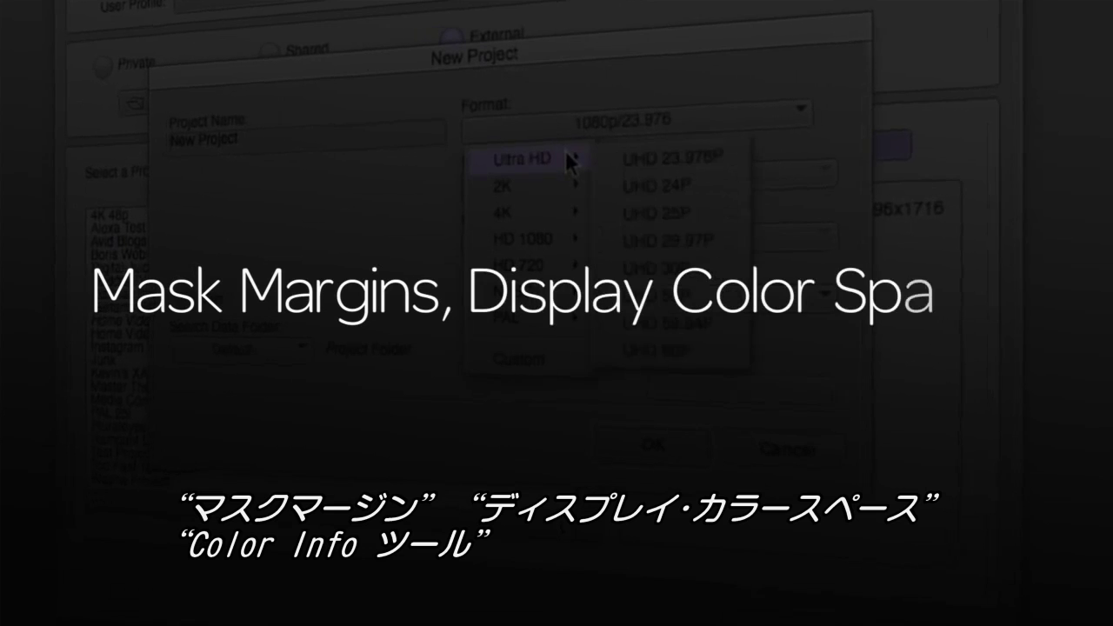
Step: Set the project's mask margins to the 2.35:1 preset in the format settings and apply it
{"action": "mouse_move", "coordinate": [539, 210]}
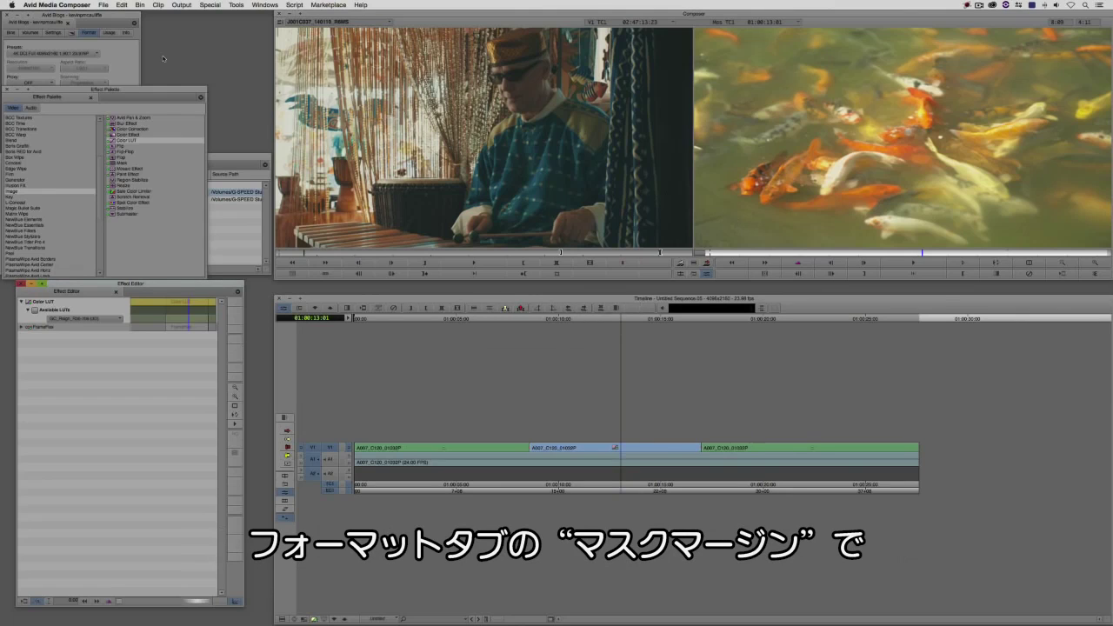
{"action": "left_click", "coordinate": [116, 30]}
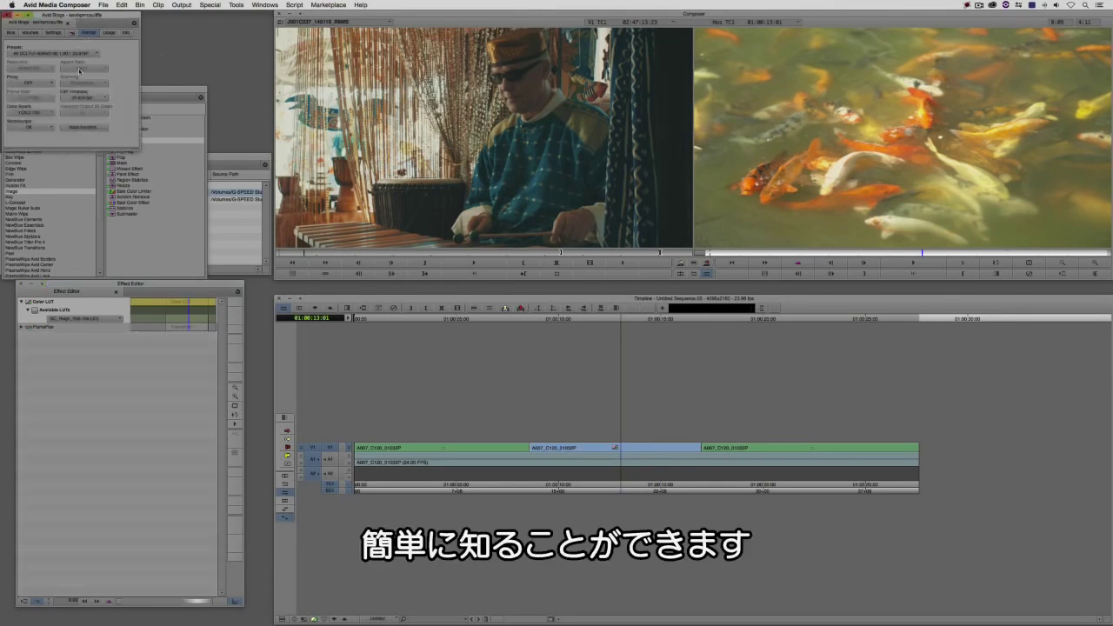
{"action": "left_click", "coordinate": [81, 127]}
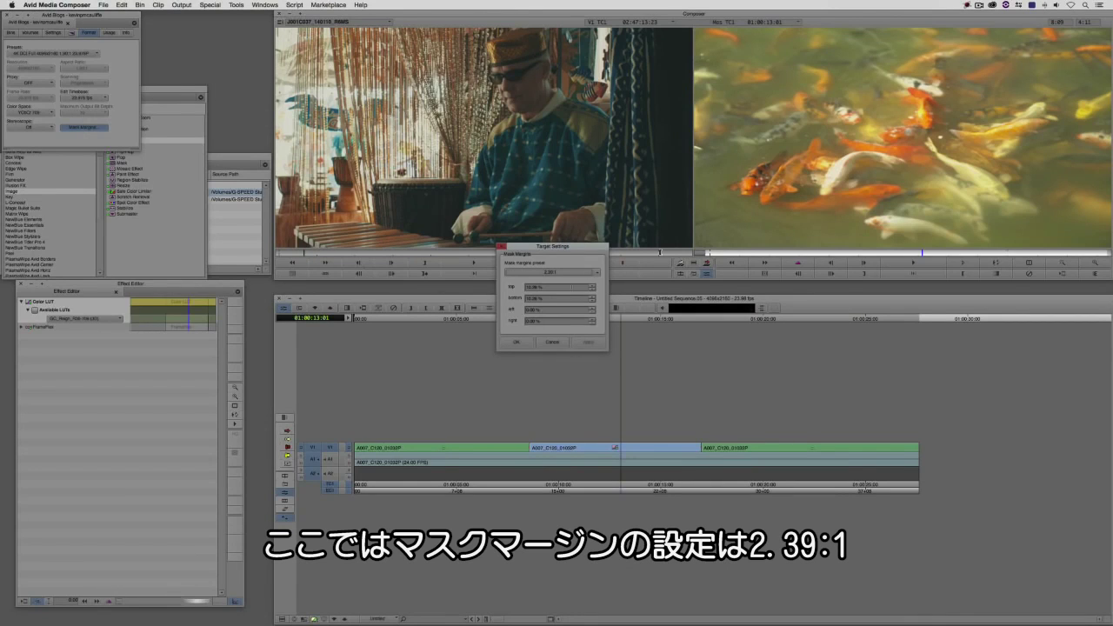
{"action": "left_click", "coordinate": [563, 273]}
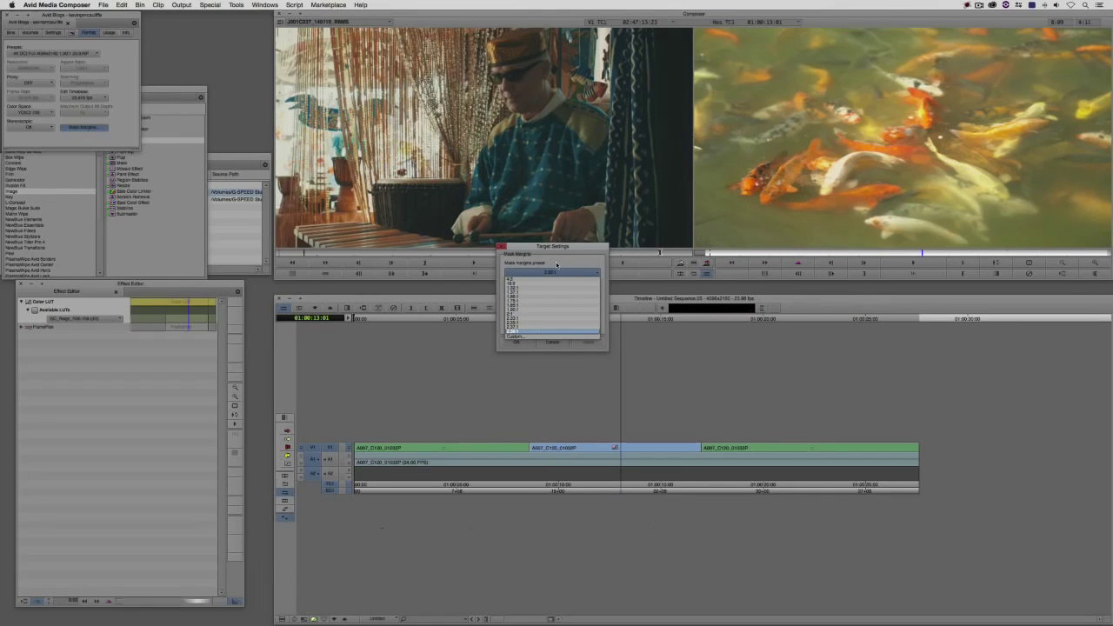
{"action": "left_click", "coordinate": [551, 325]}
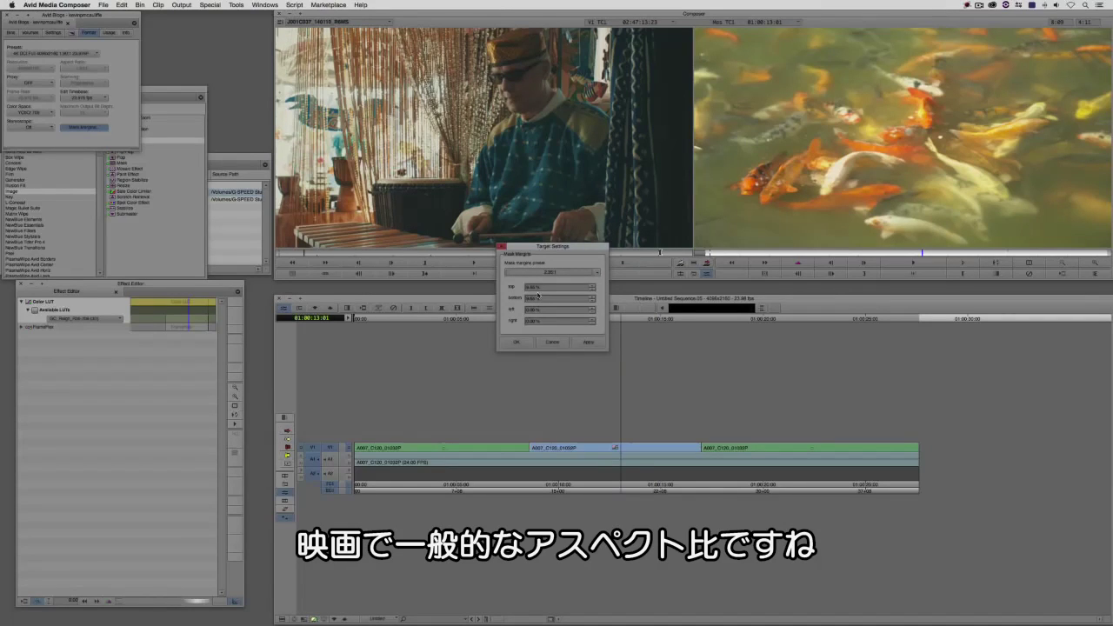
{"action": "left_click", "coordinate": [588, 342]}
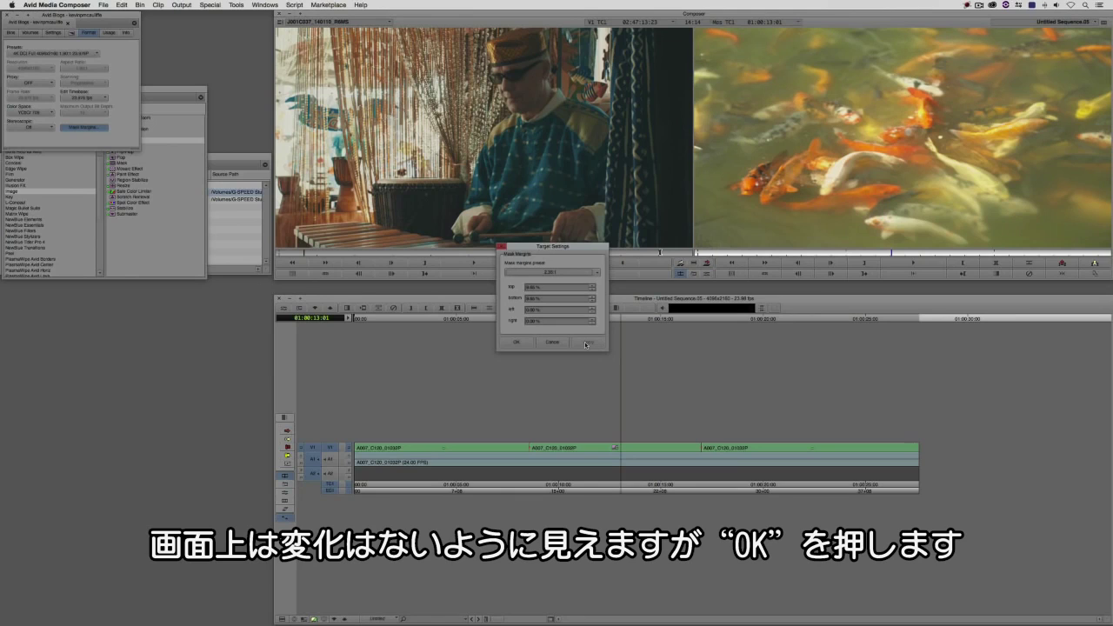
{"action": "left_click", "coordinate": [517, 342]}
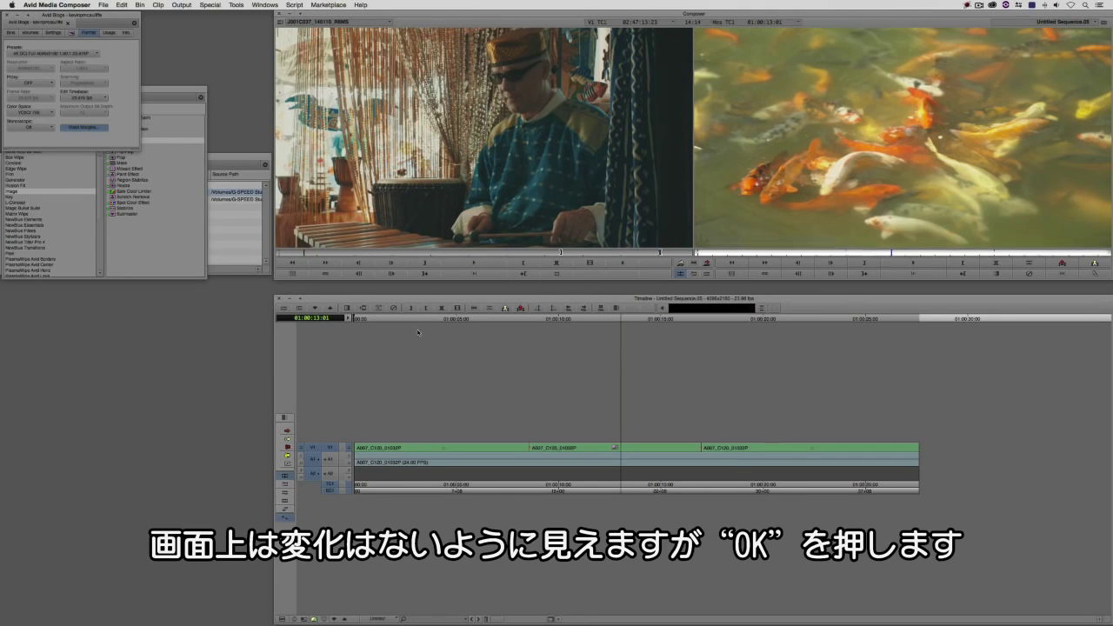
Step: Display the target mask over the sequence in the record monitor as a solid black mask
{"action": "left_click", "coordinate": [662, 49]}
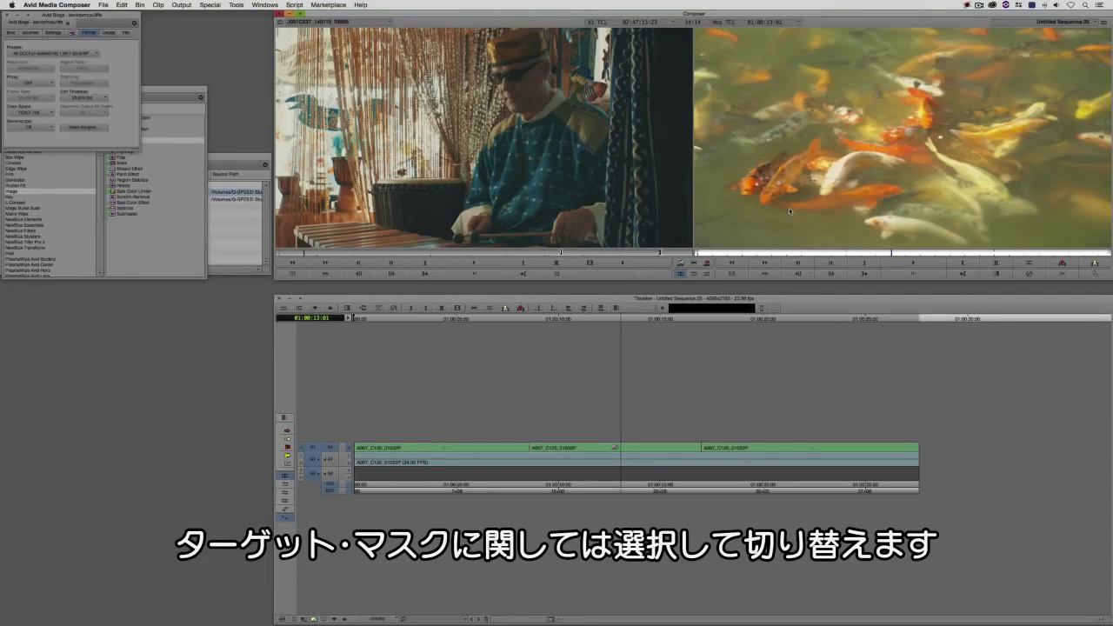
{"action": "right_click", "coordinate": [801, 174]}
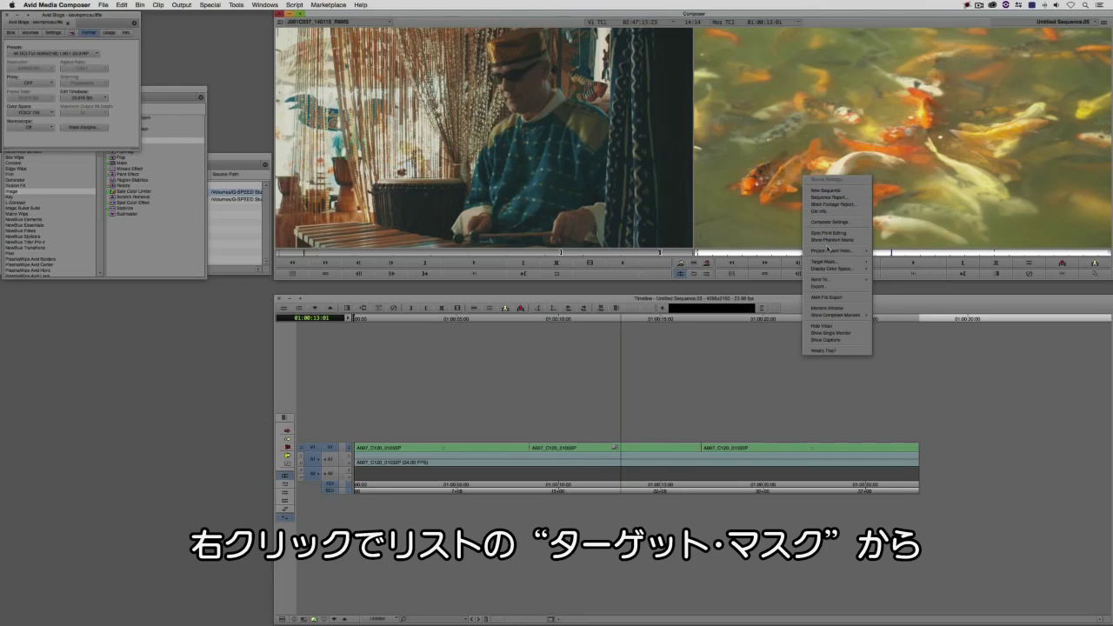
{"action": "mouse_move", "coordinate": [830, 262]}
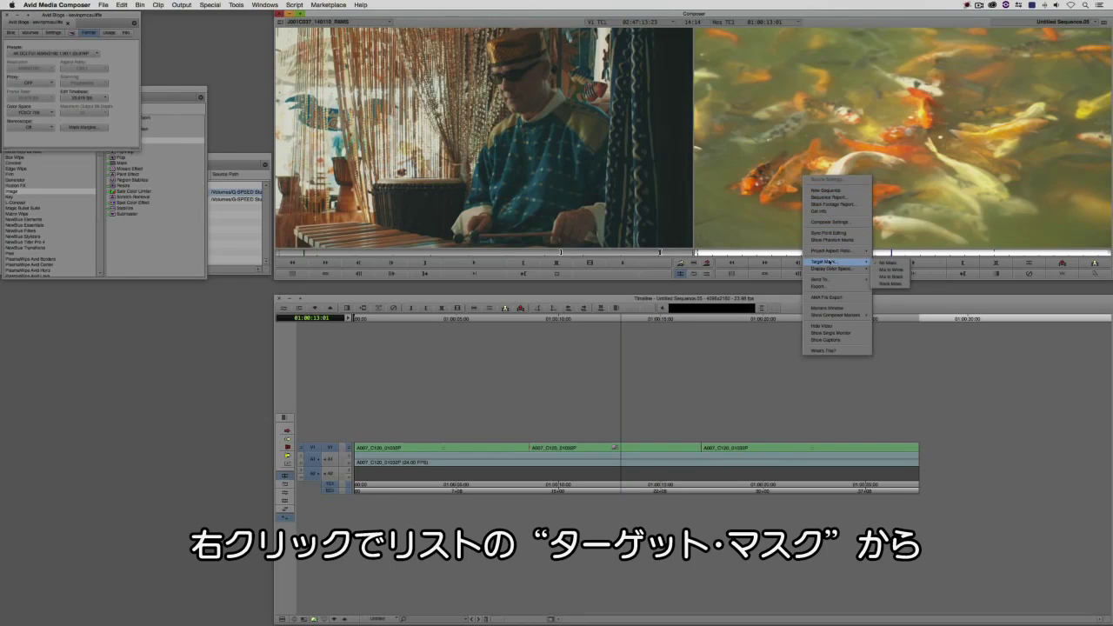
{"action": "left_click", "coordinate": [903, 283]}
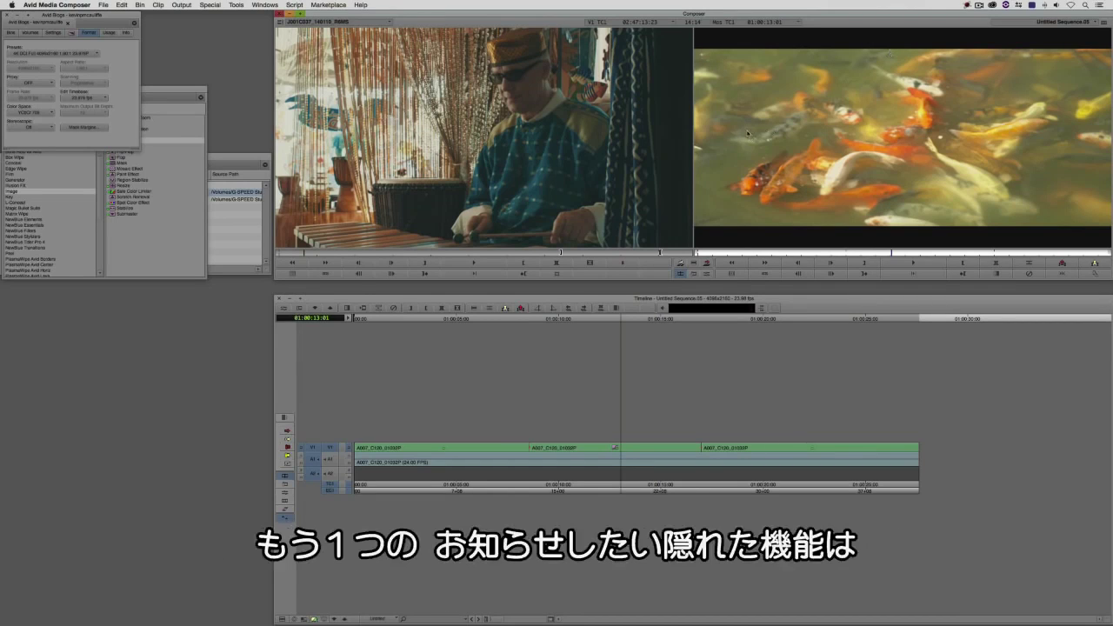
Step: Set the record monitor's display color space to Project and look over its other color space options
{"action": "right_click", "coordinate": [785, 135]}
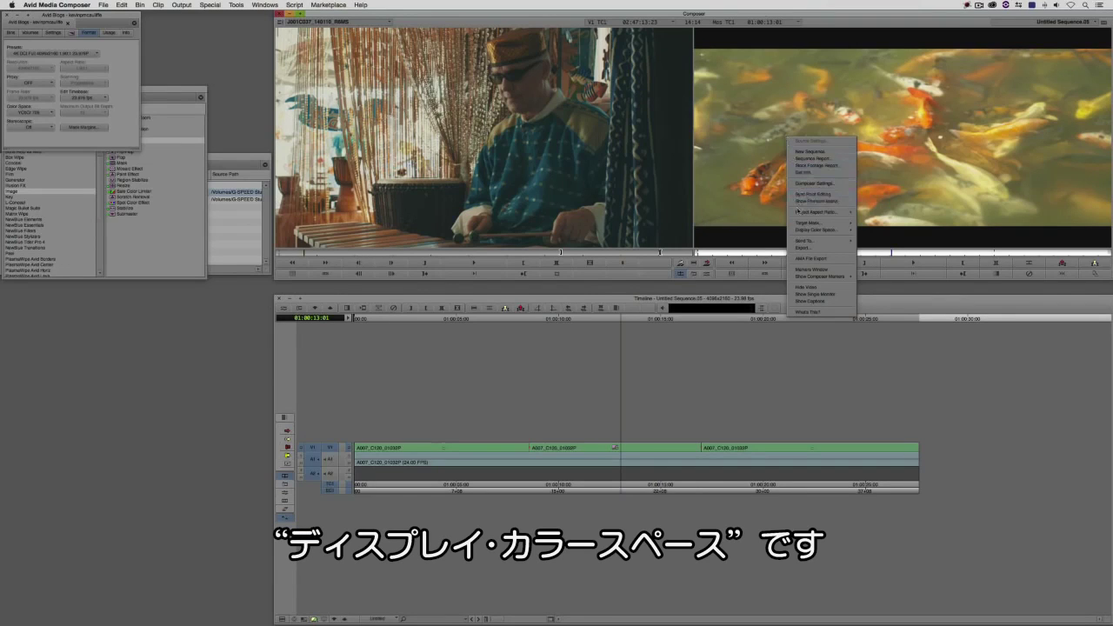
{"action": "mouse_move", "coordinate": [799, 231]}
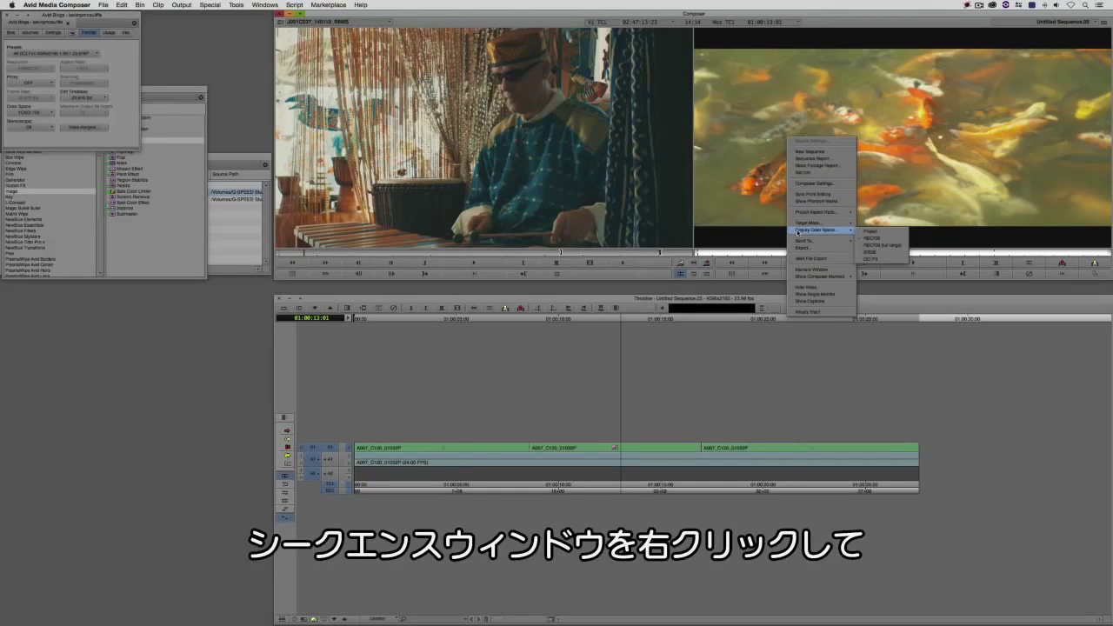
{"action": "left_click", "coordinate": [870, 232]}
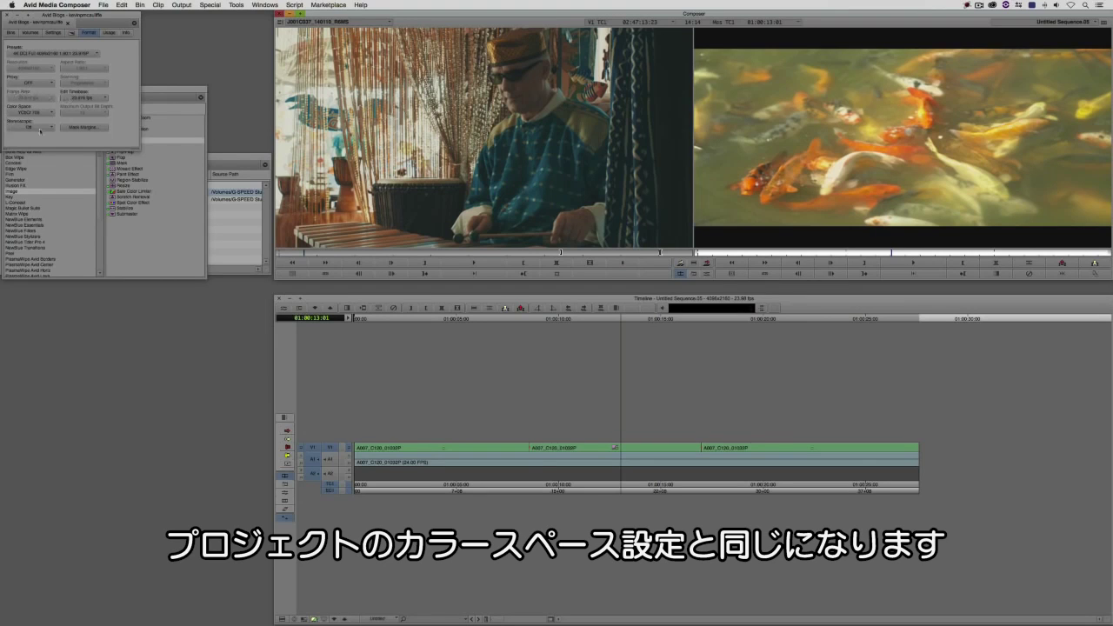
{"action": "right_click", "coordinate": [758, 203]}
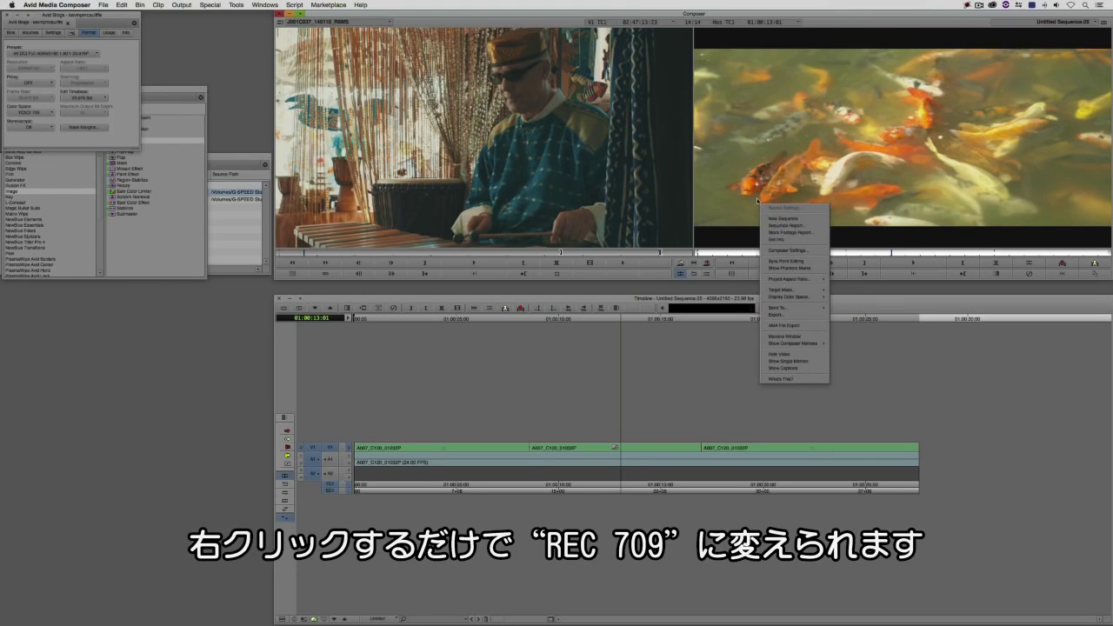
{"action": "mouse_move", "coordinate": [781, 296]}
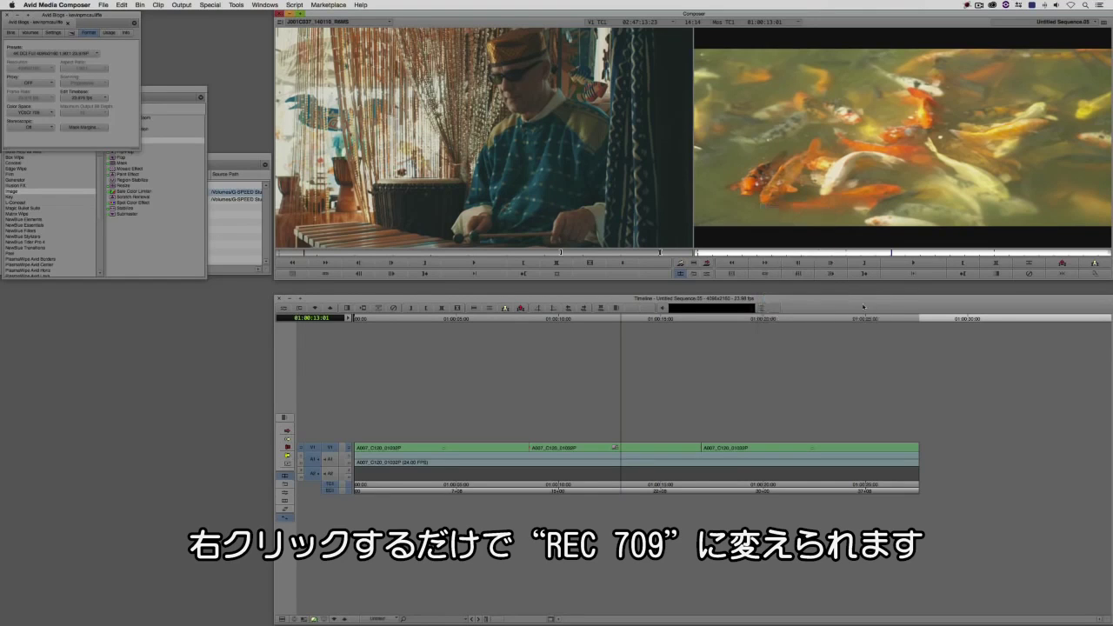
Step: Turn off the target mask in the record monitor by choosing No Mask
{"action": "right_click", "coordinate": [811, 174]}
{"action": "mouse_move", "coordinate": [845, 278]}
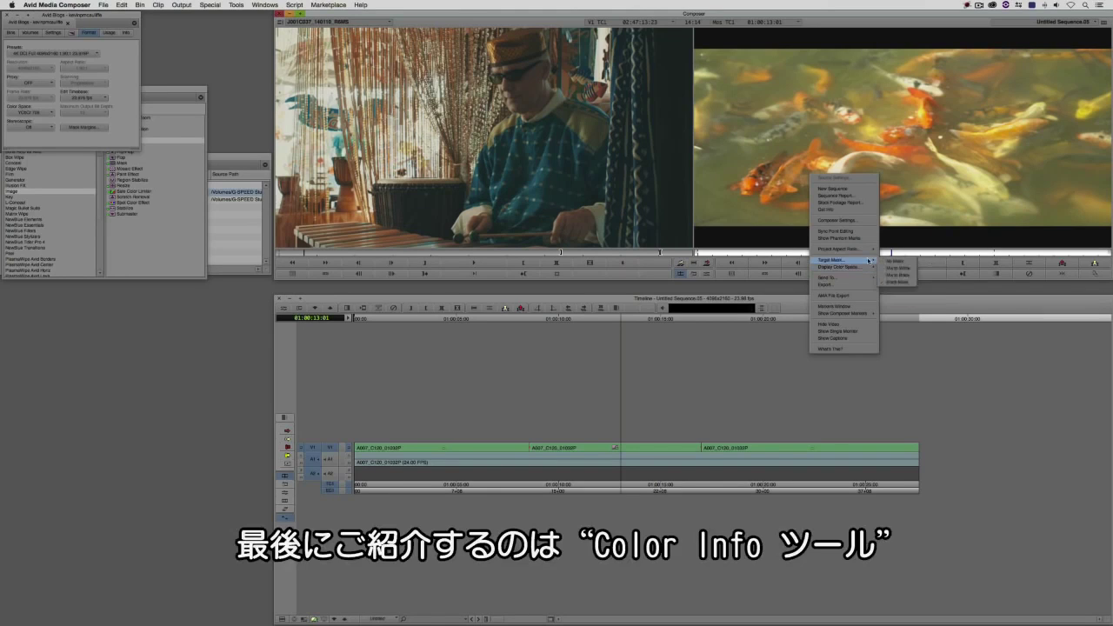
{"action": "left_click", "coordinate": [893, 261]}
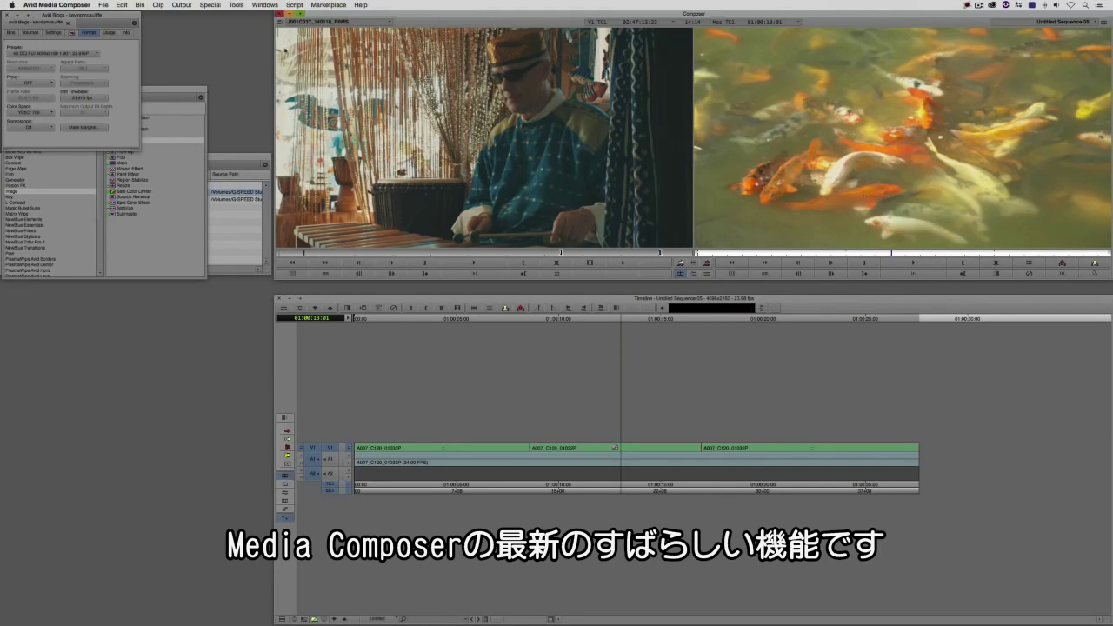
Step: Open the Color Info tool and sample the RGB values of the image in the source monitor
{"action": "left_click", "coordinate": [236, 4]}
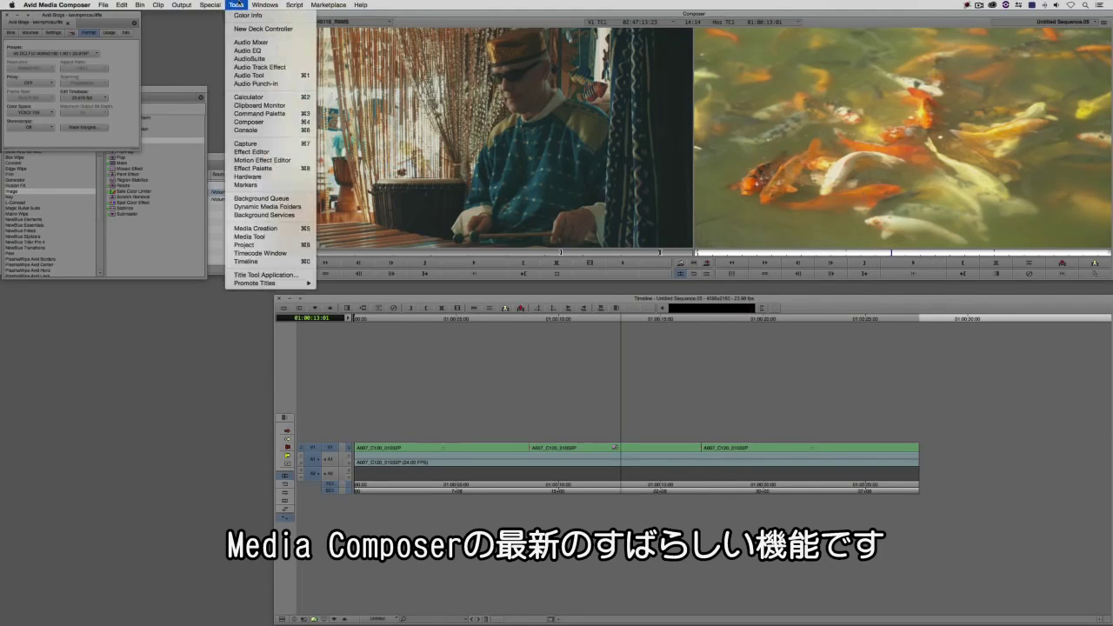
{"action": "left_click", "coordinate": [231, 15]}
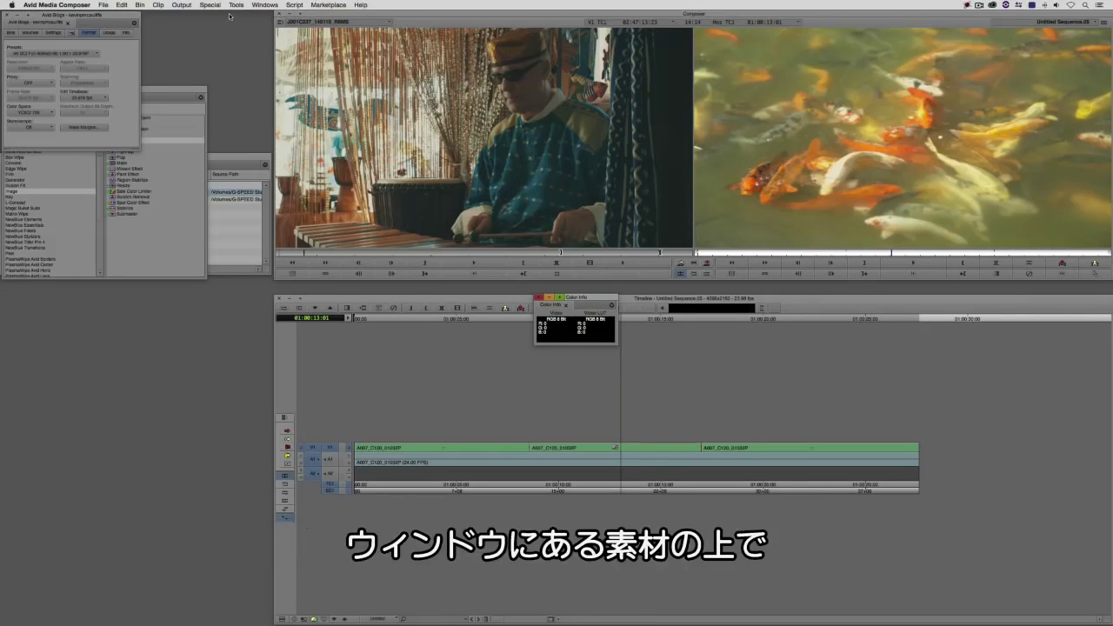
{"action": "mouse_move", "coordinate": [299, 235]}
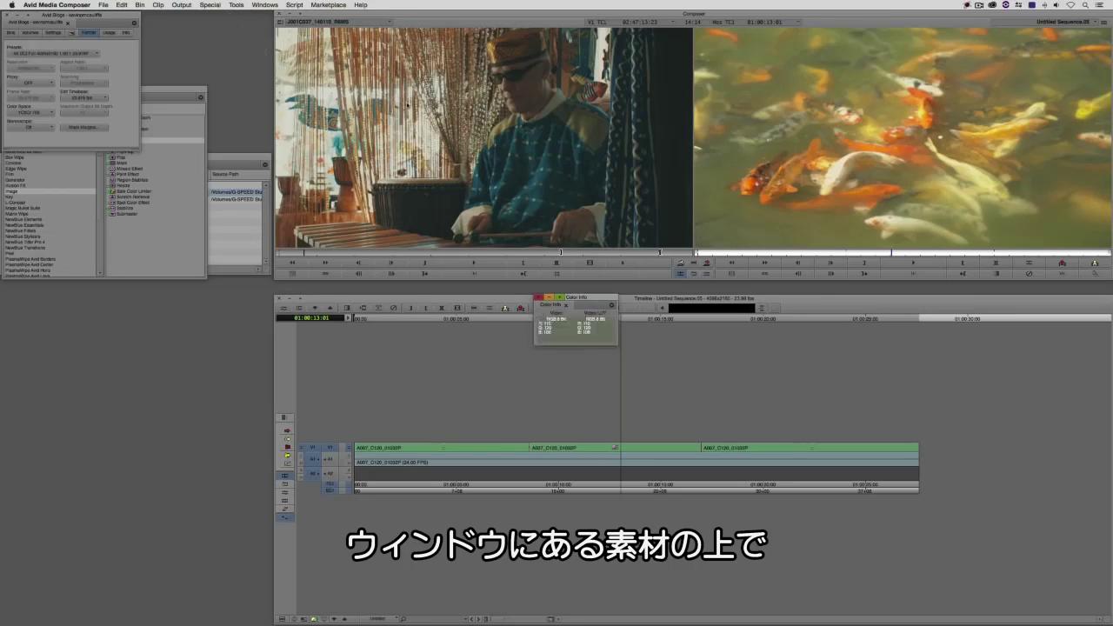